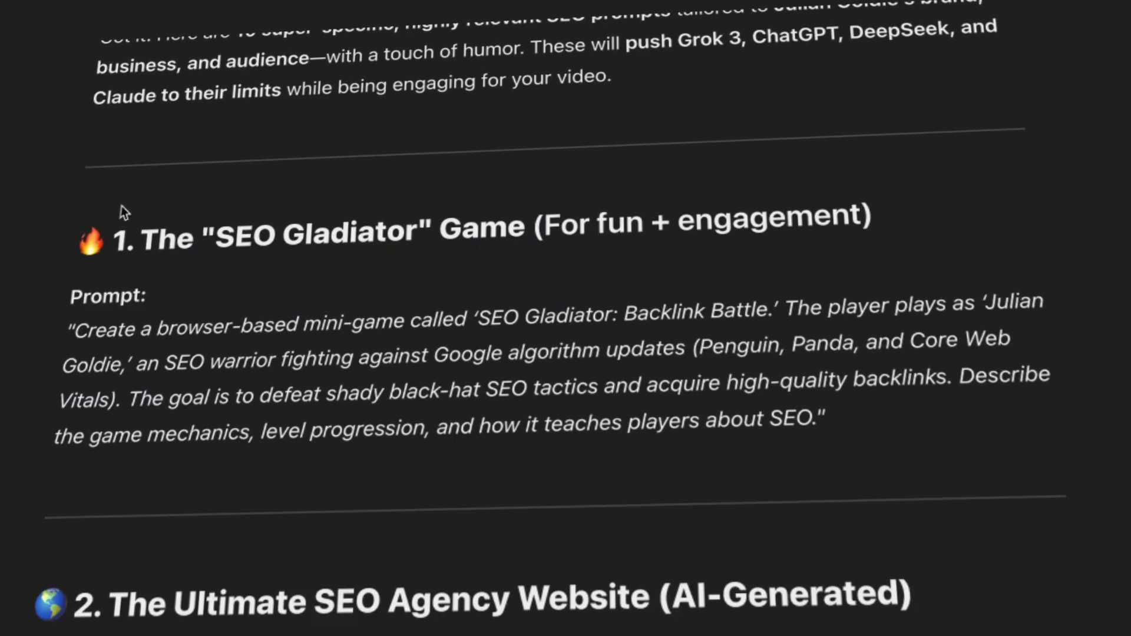
- Copy the first prompt, for the "SEO Gladiator" game, from ChatGPT's list of SEO prompts
drag(119, 214, 828, 421)
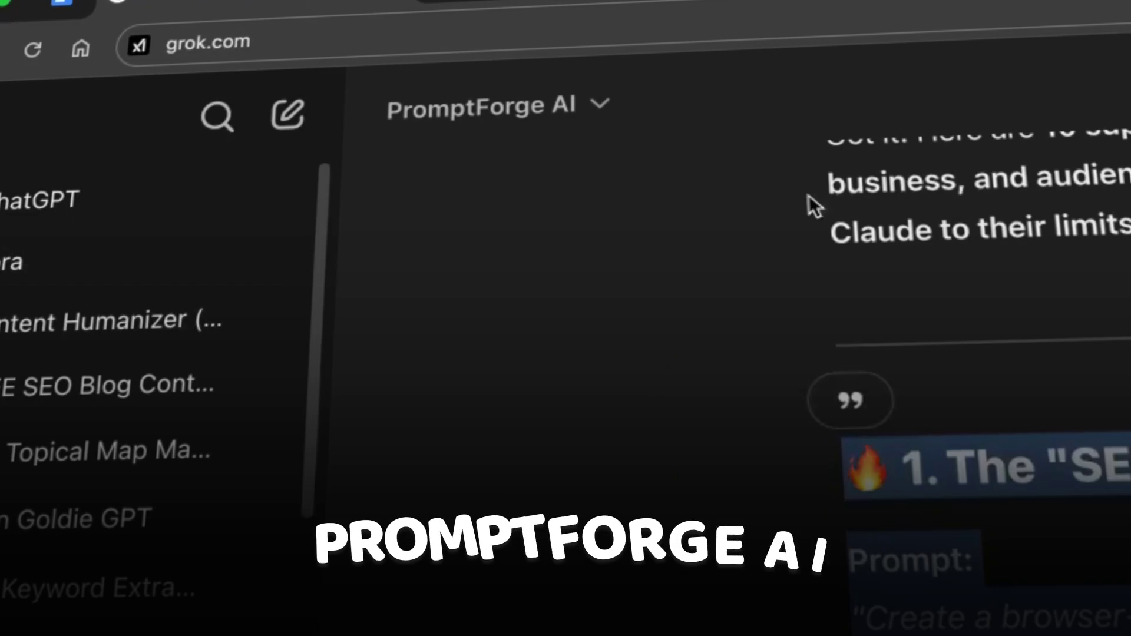
scroll(815, 206, down, 10)
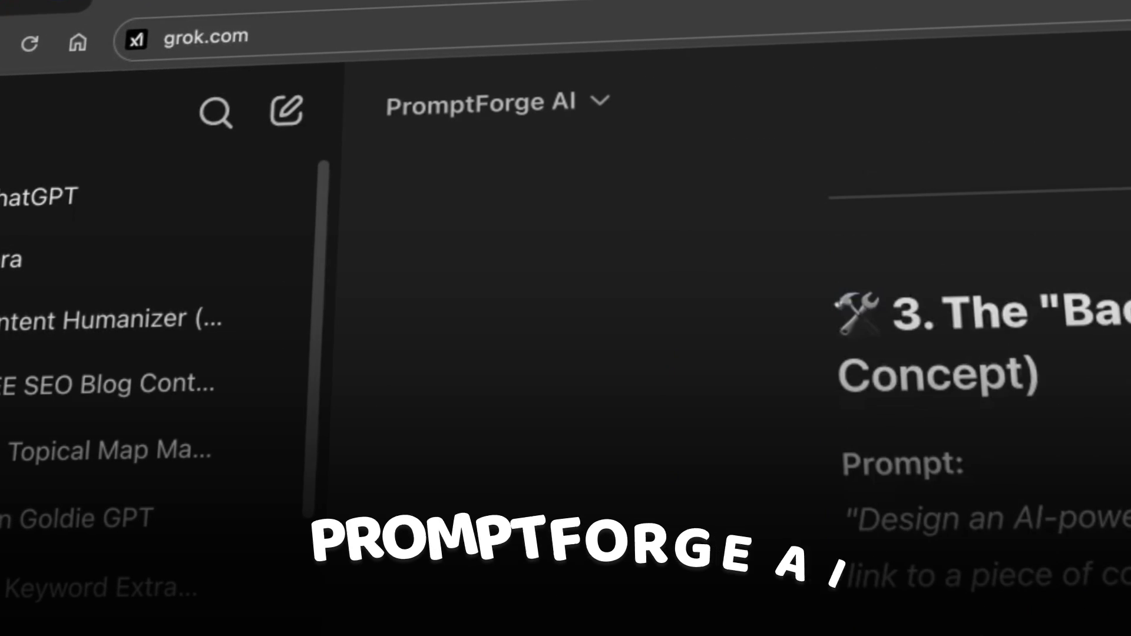
scroll(814, 353, down, 5)
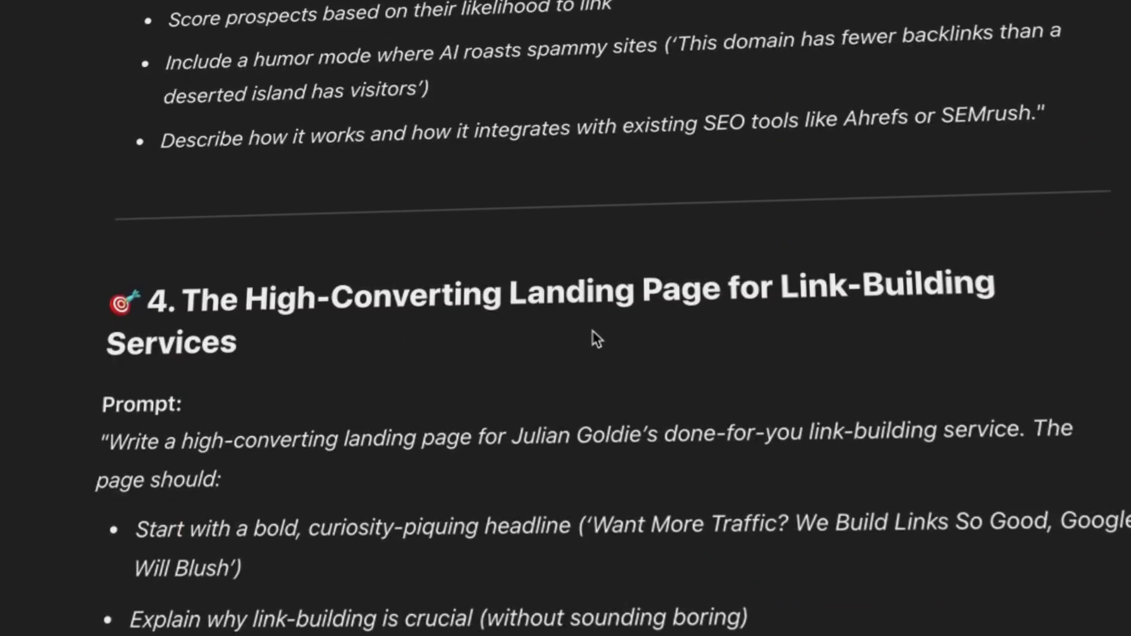
scroll(592, 330, up, 15)
triple_click(974, 319)
key(ctrl+c)
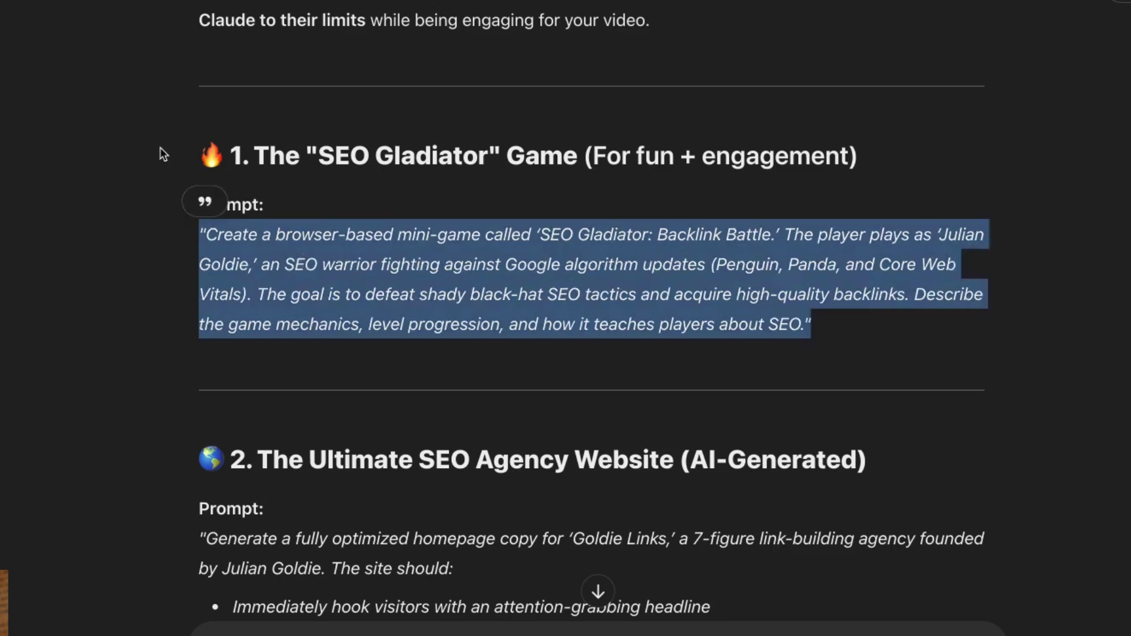
drag(163, 154, 906, 326)
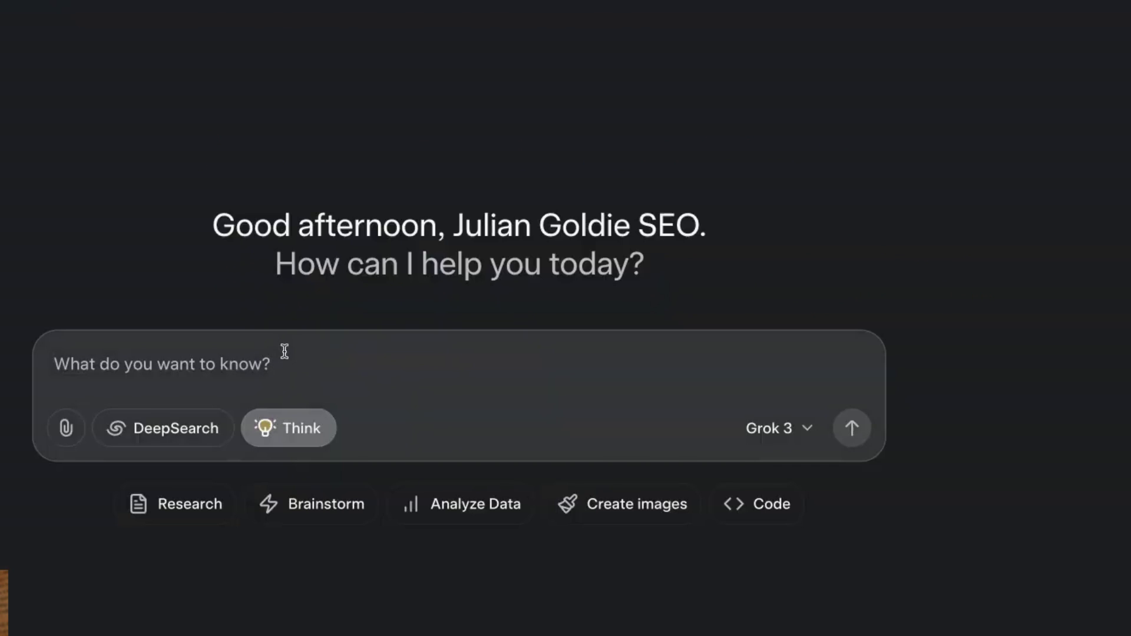
- Submit the copied SEO Gladiator prompt to Grok 3 with Think enabled and to a new ChatGPT chat
key(ctrl+v)
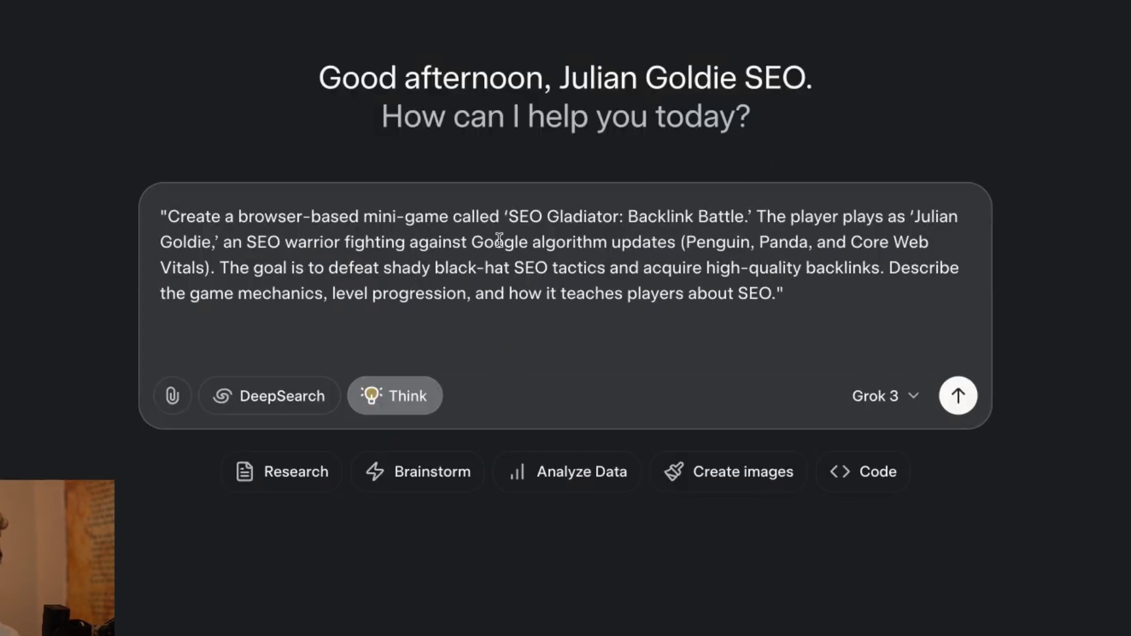
key(Return)
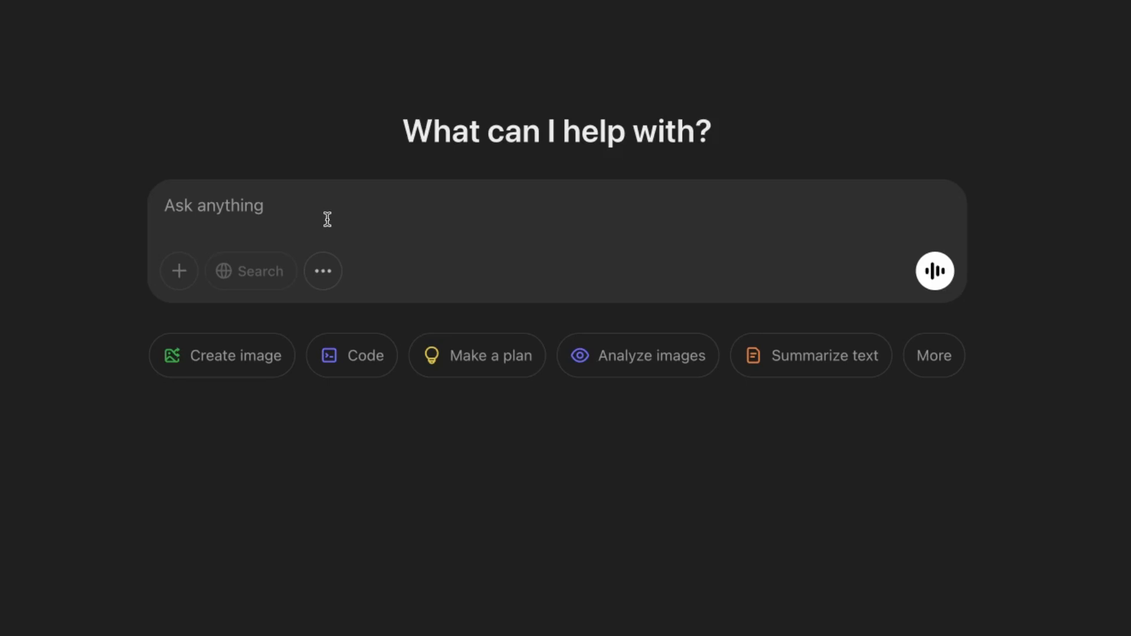
key(ctrl+v)
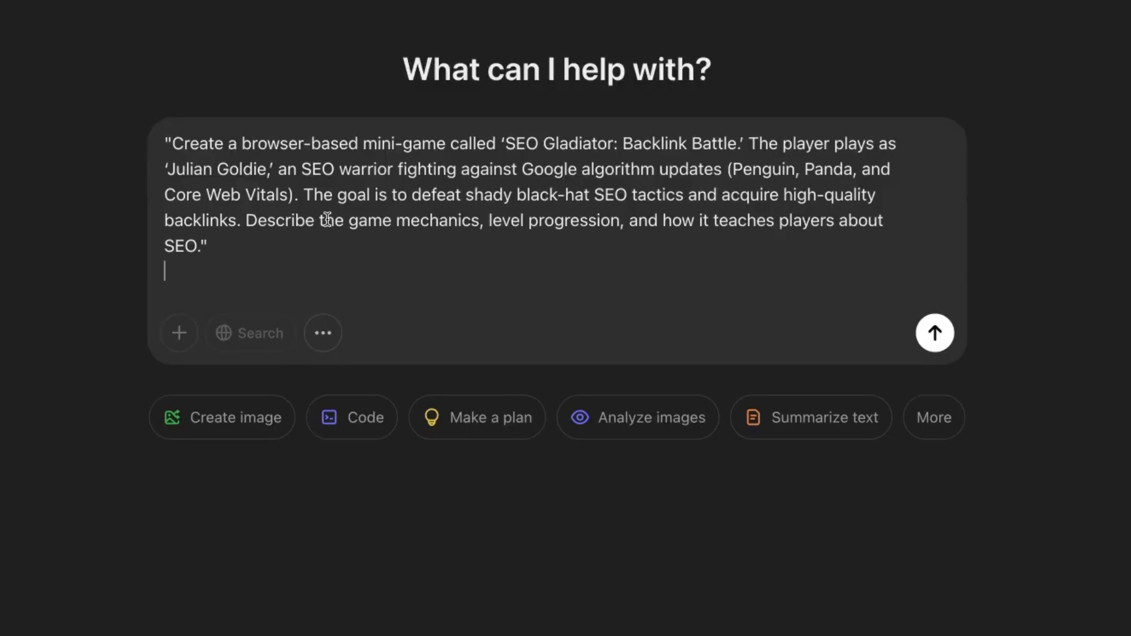
key(Return)
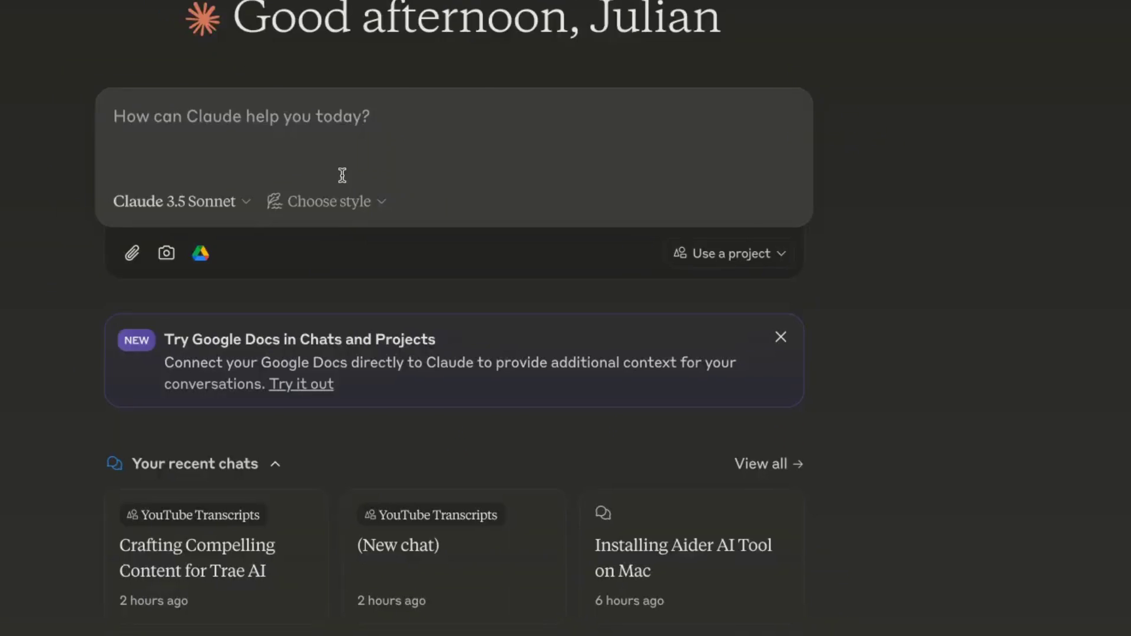
- Submit the same game prompt to Claude 3.5 Sonnet and to DeepSeek with DeepThink (R1) enabled
key(ctrl+v)
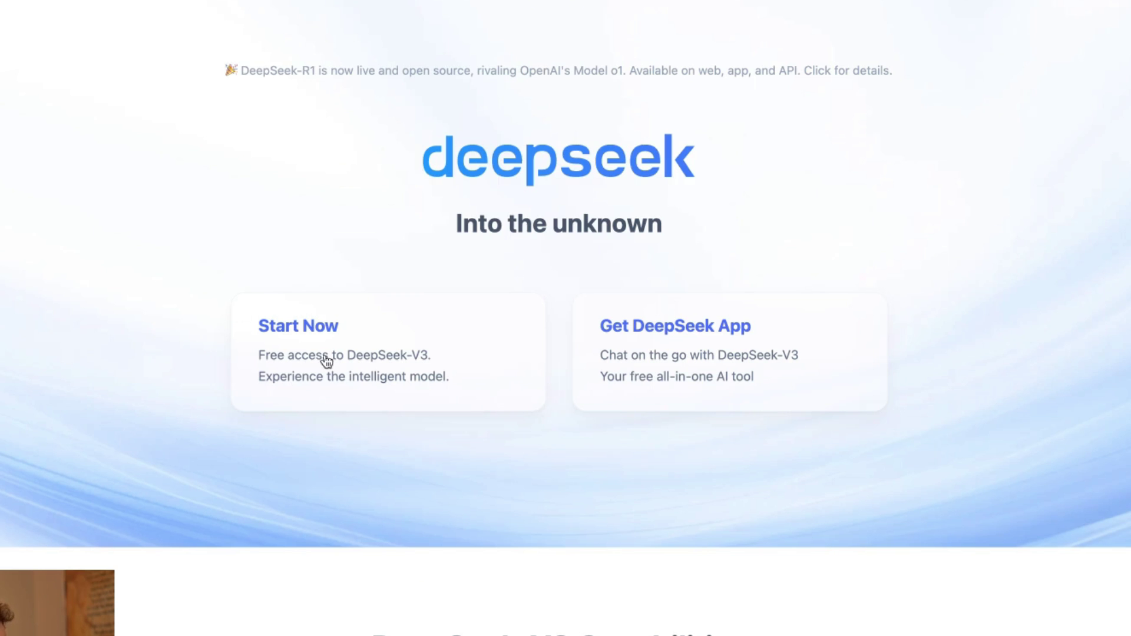
click(325, 361)
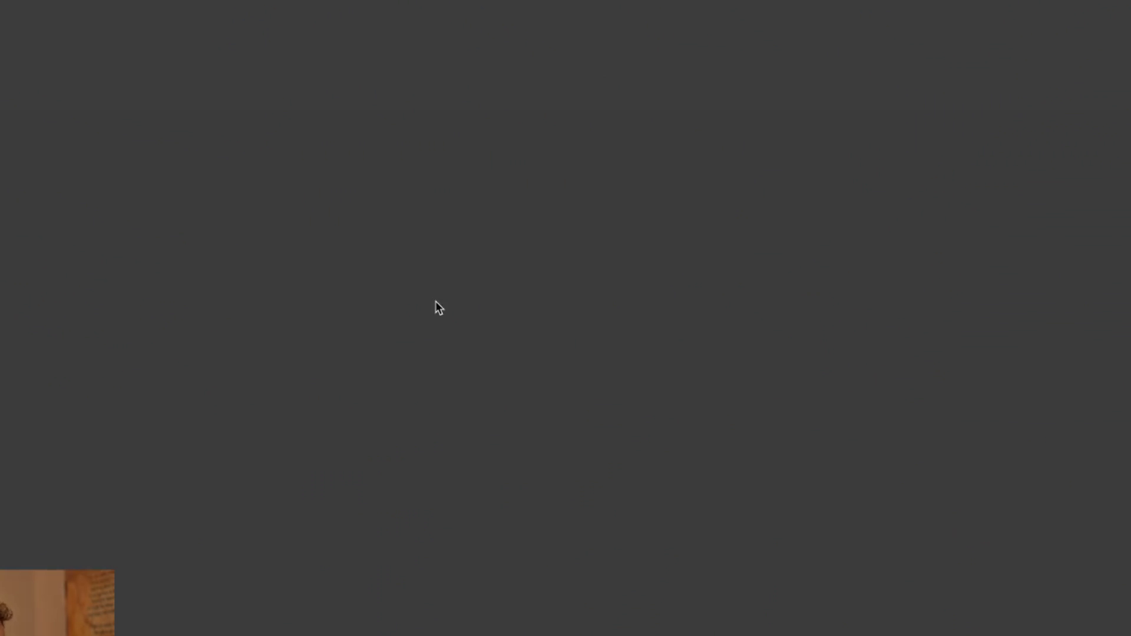
key(ctrl+v)
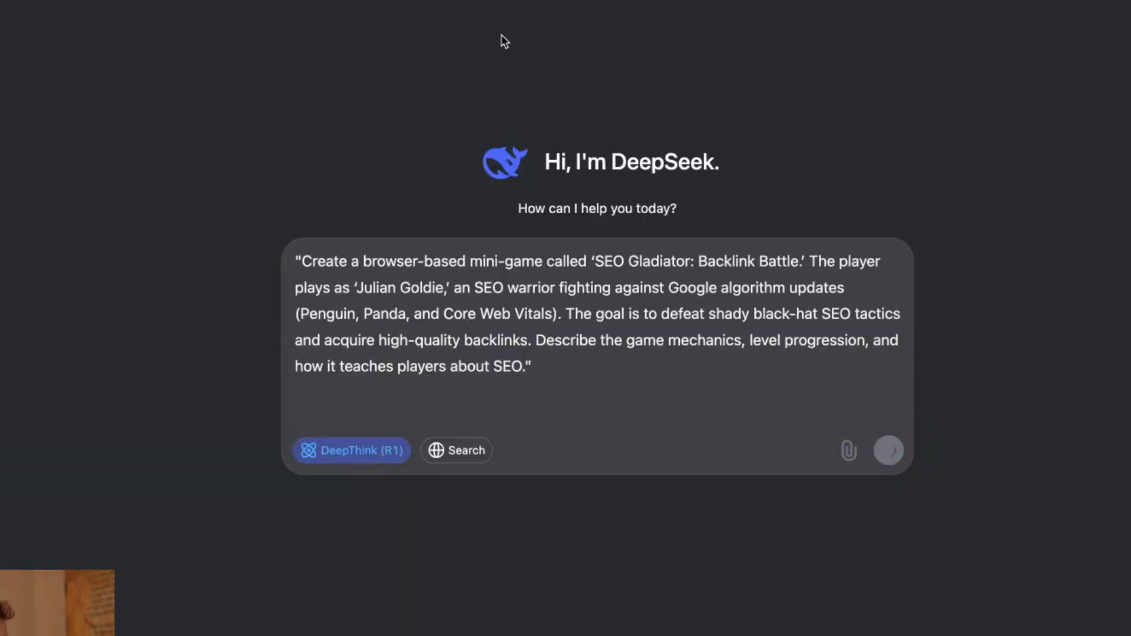
key(Return)
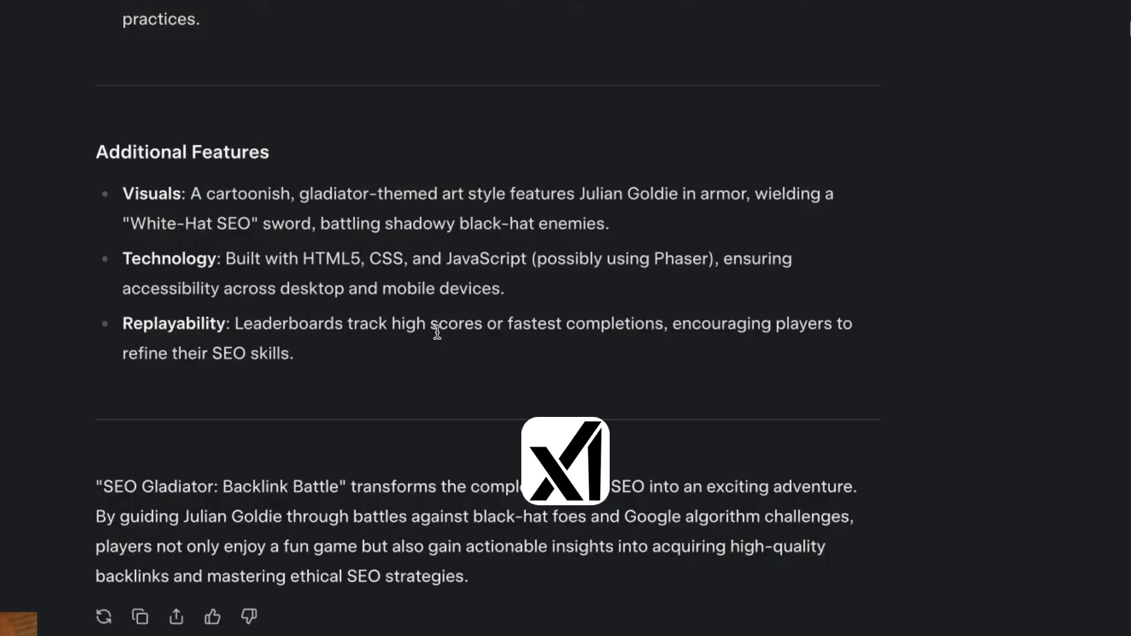
- Review Grok's written game description and the intro text of Claude's SEO Gladiator game preview
scroll(434, 331, up, 20)
scroll(334, 221, down, 20)
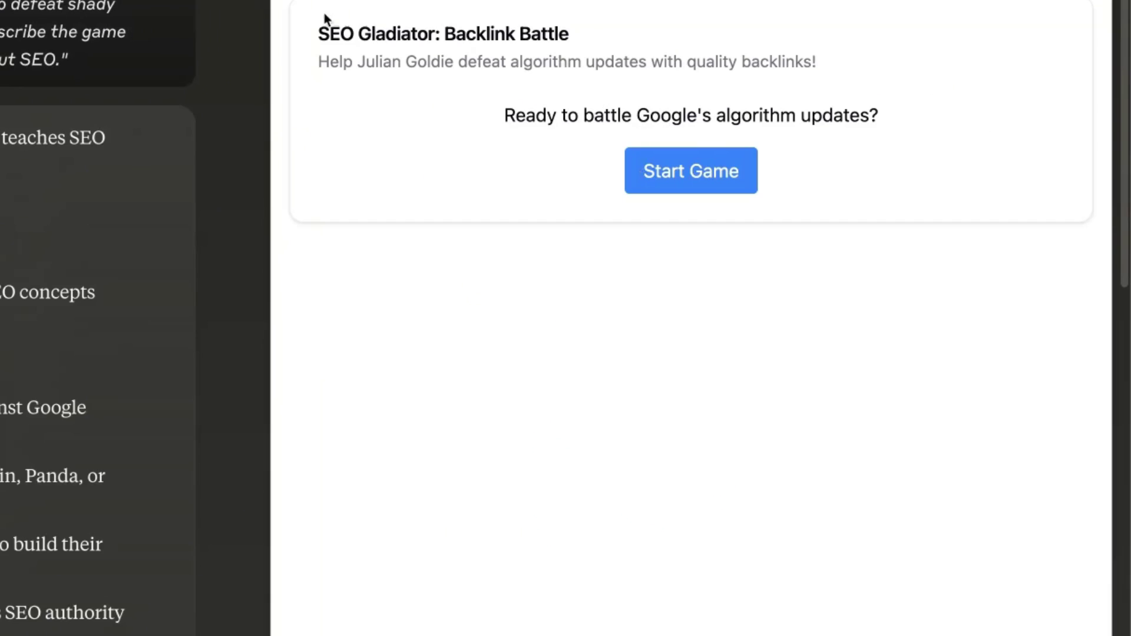
drag(518, 59, 1056, 210)
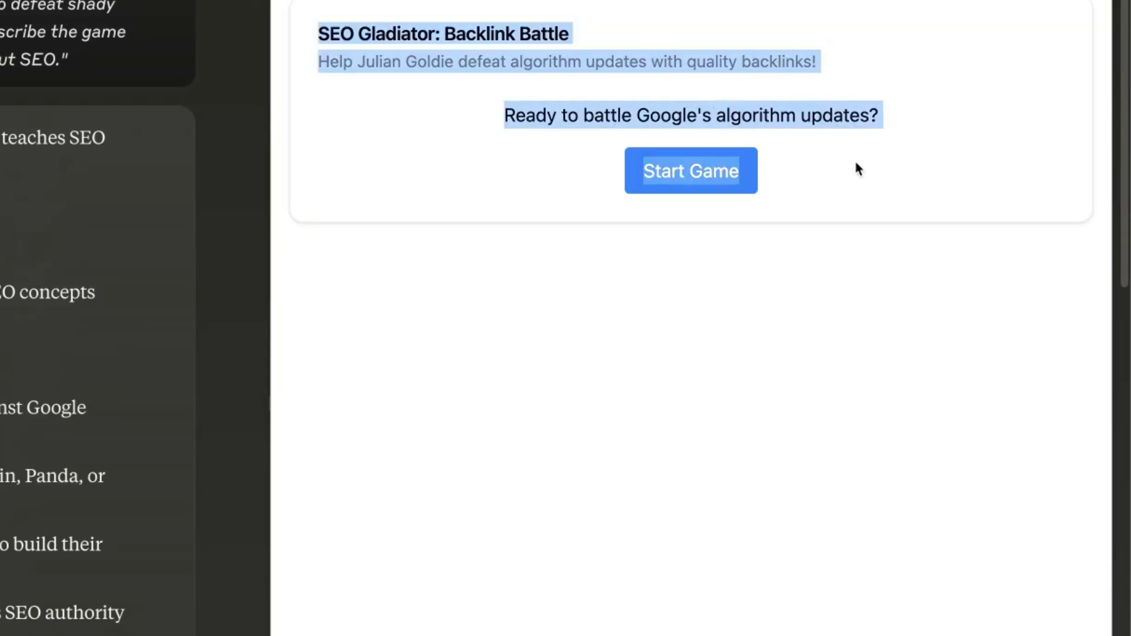
click(857, 169)
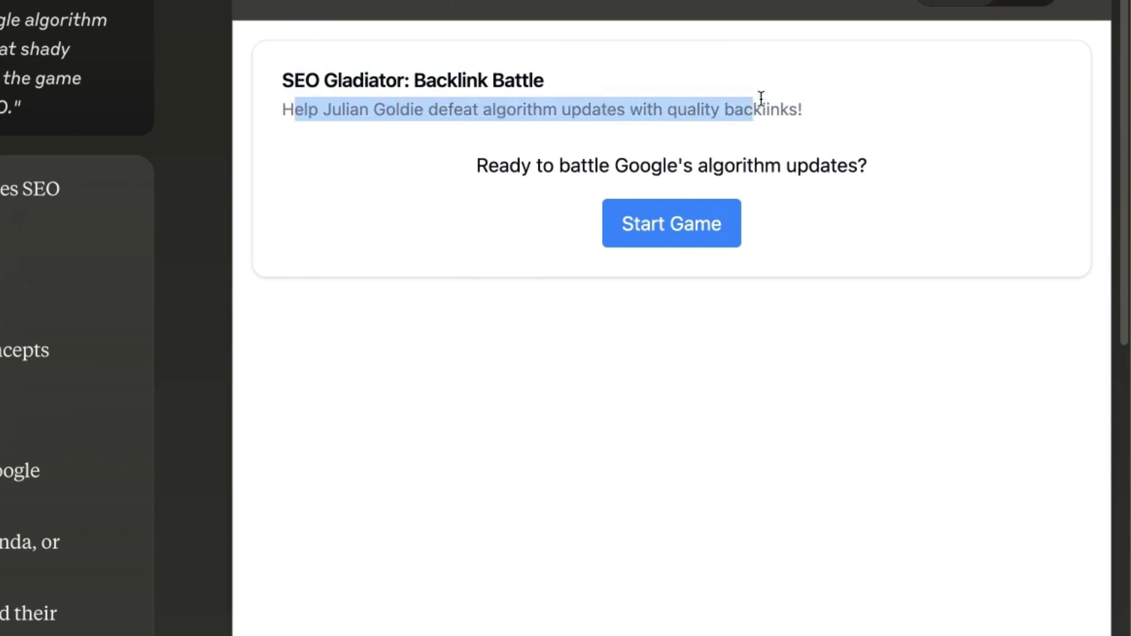
click(815, 116)
- Start Claude's SEO Gladiator game and choose backlinks to fight the Penguin Update
click(697, 230)
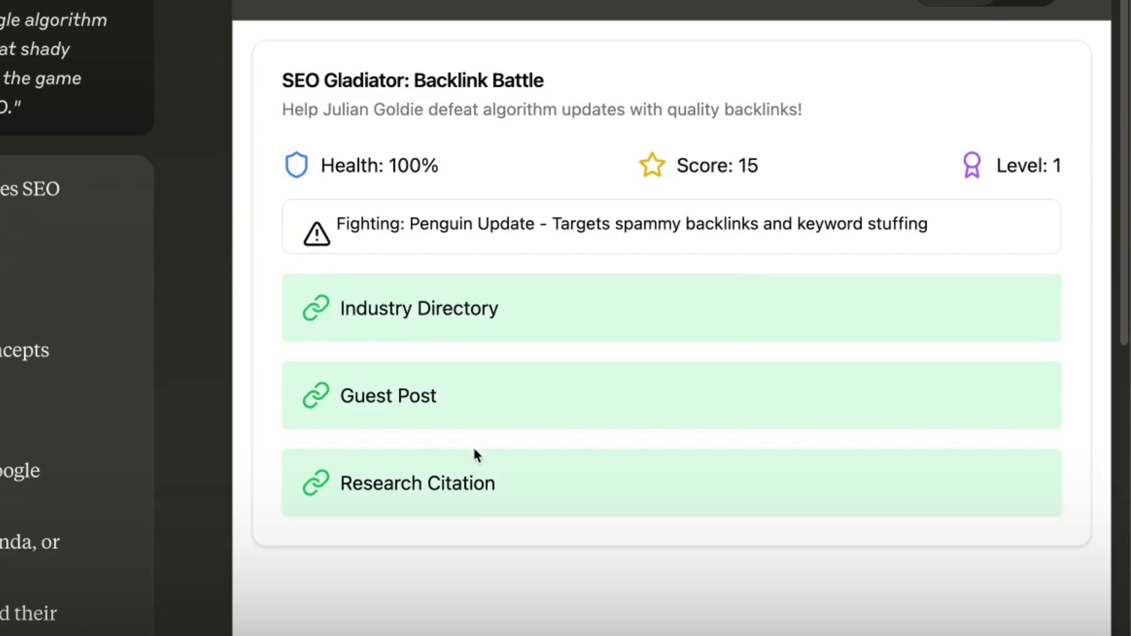
click(475, 457)
click(475, 483)
click(525, 427)
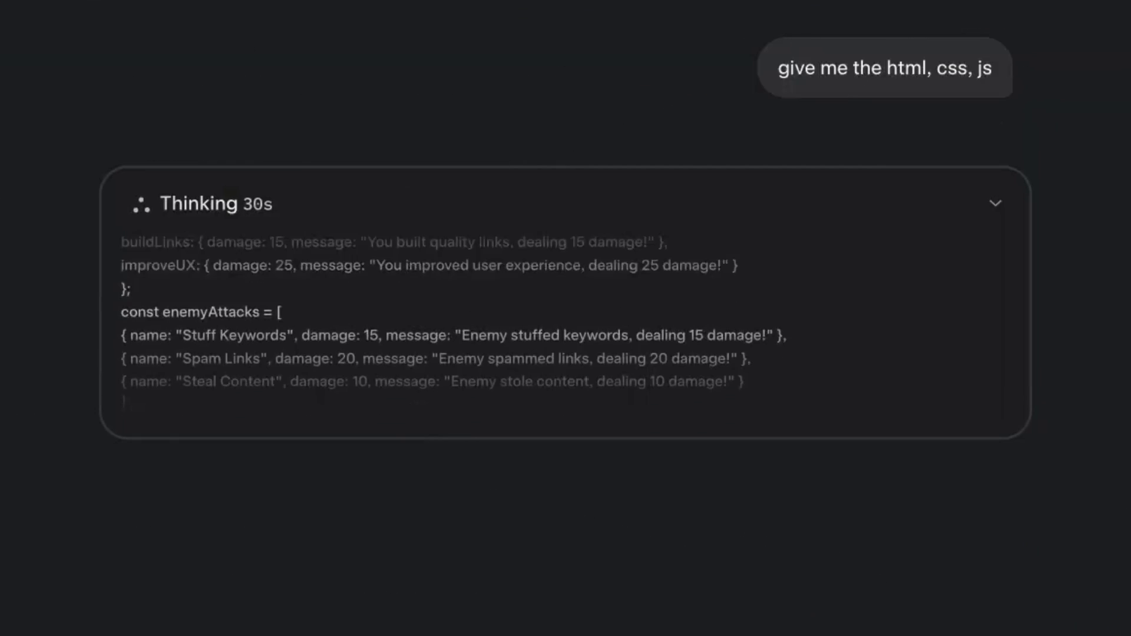
- Check Grok's and ChatGPT's responses to the "give me the html, css, js" request and review ChatGPT's code blocks
triple_click(794, 66)
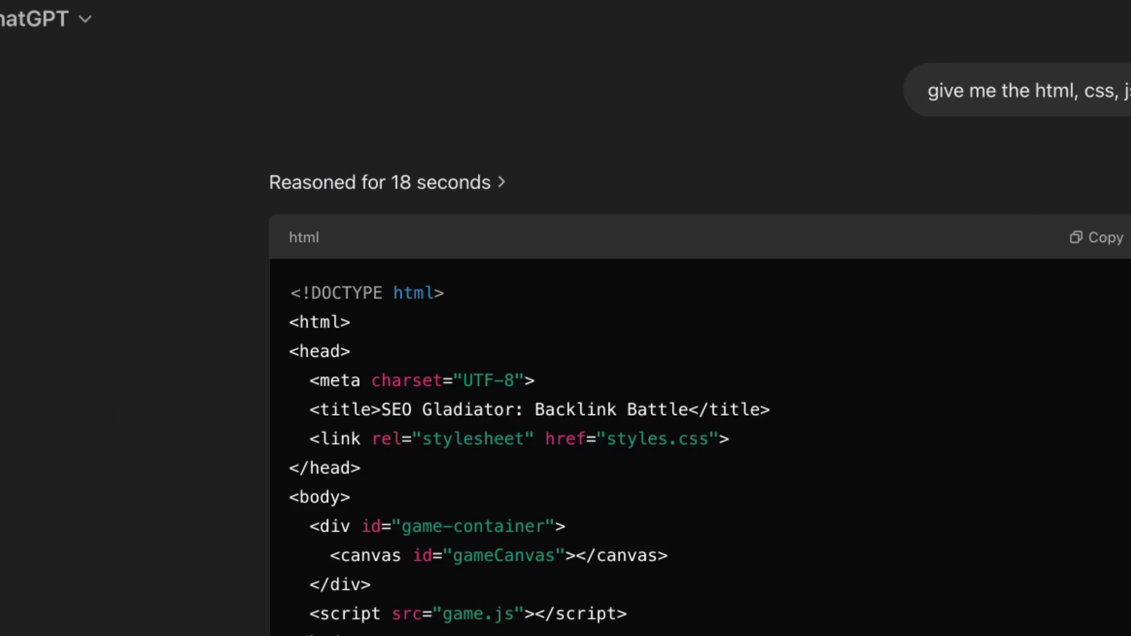
scroll(781, 400, down, 15)
scroll(780, 412, up, 12)
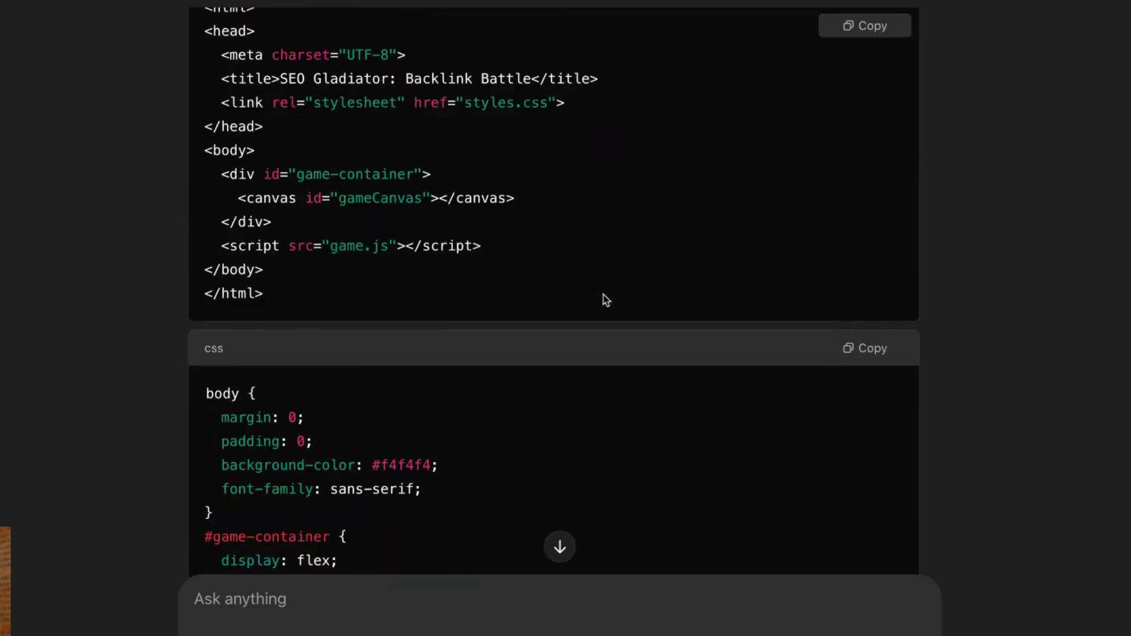
scroll(603, 294, up, 5)
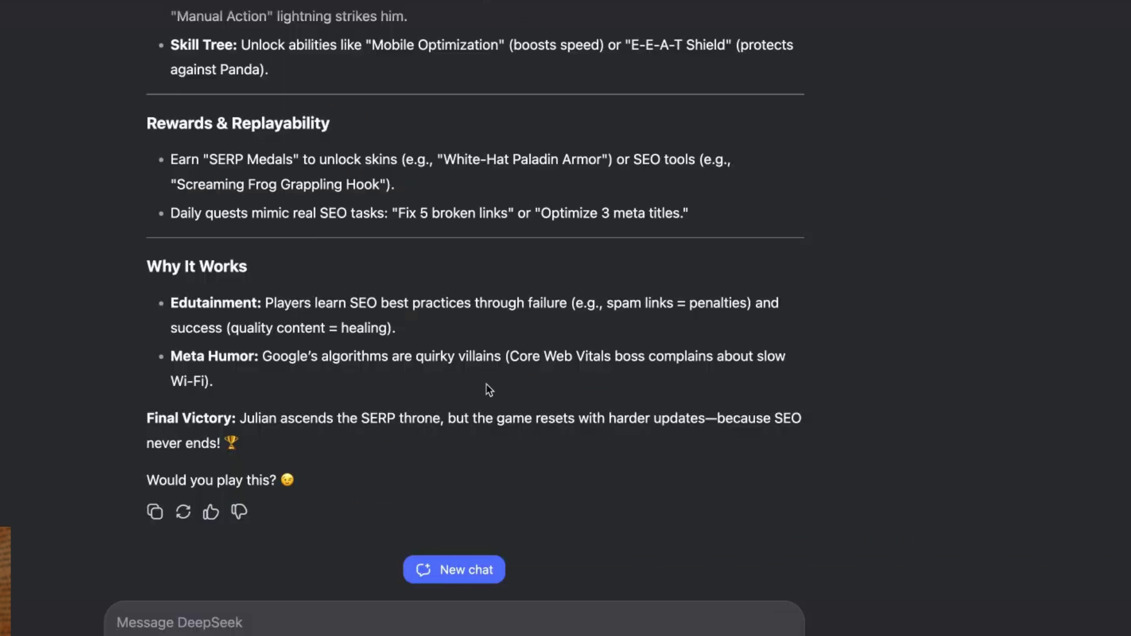
- Read through DeepSeek's game concept and send it the follow-up "give me the html, css, js"
scroll(488, 389, up, 20)
scroll(487, 412, down, 15)
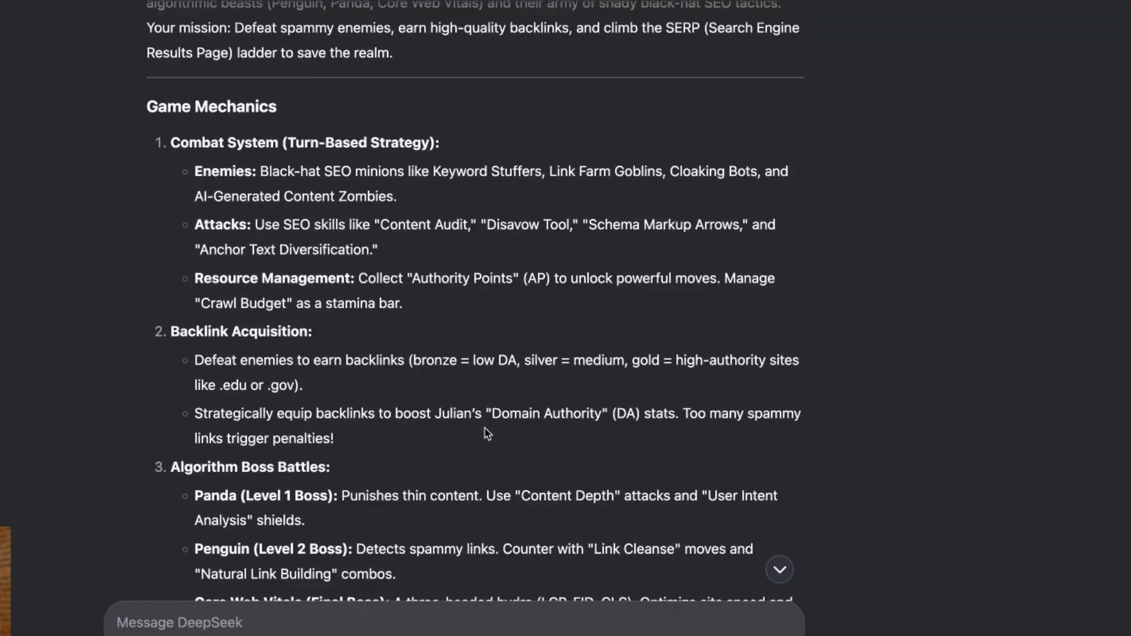
scroll(487, 435, down, 15)
text(give me the html, css, js)
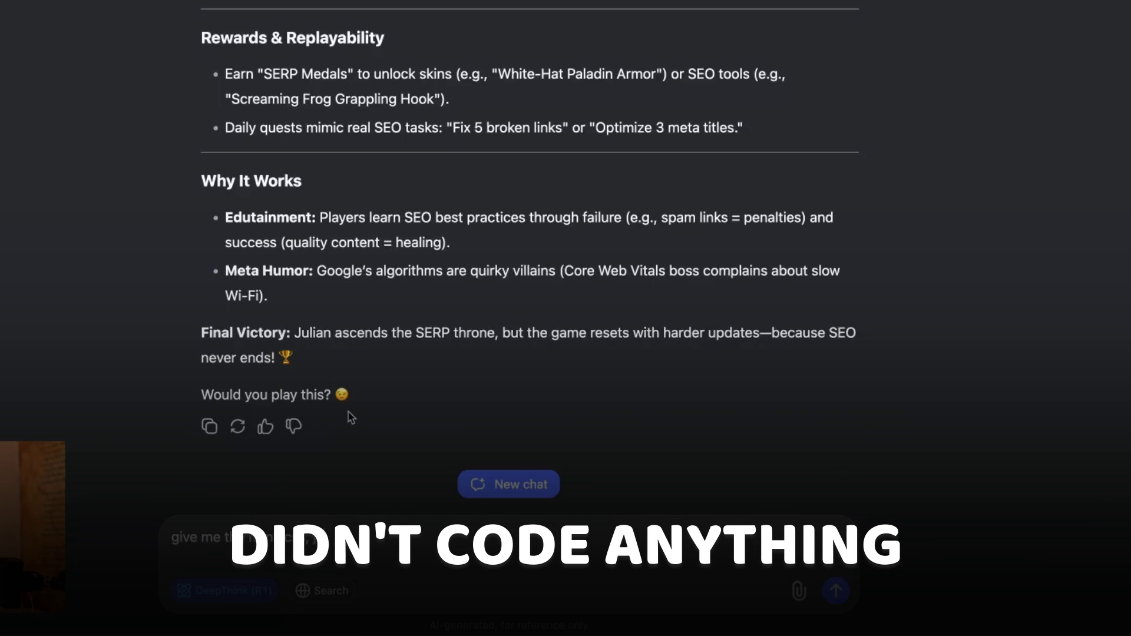
key(Return)
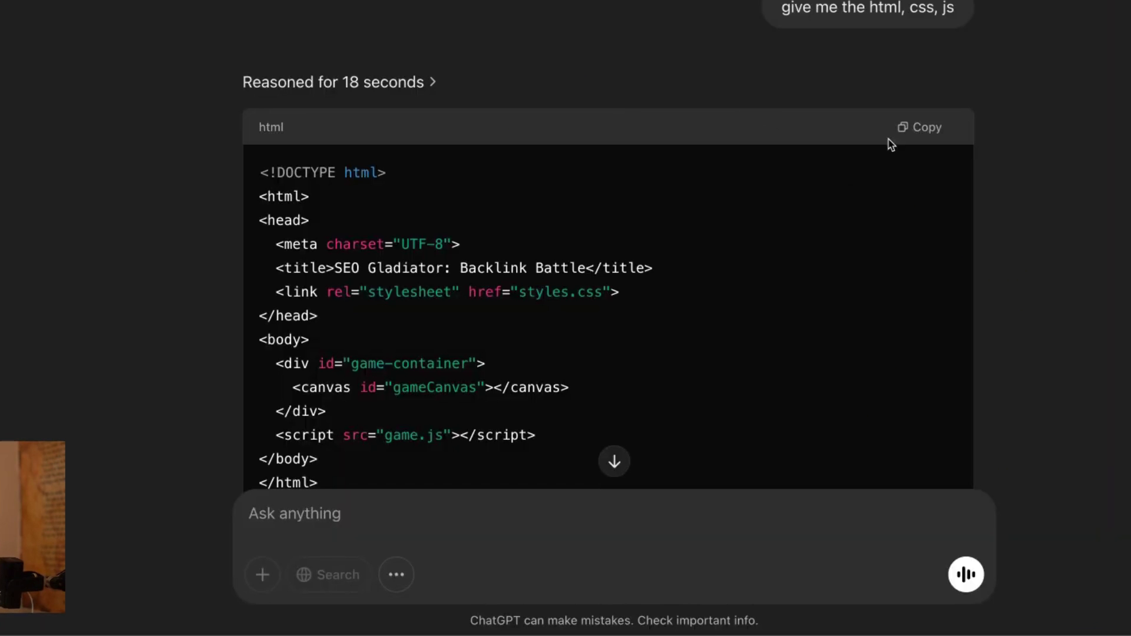
- Copy ChatGPT's HTML code for the game and replace the old code in the online HTML, CSS and JavaScript playground
click(907, 128)
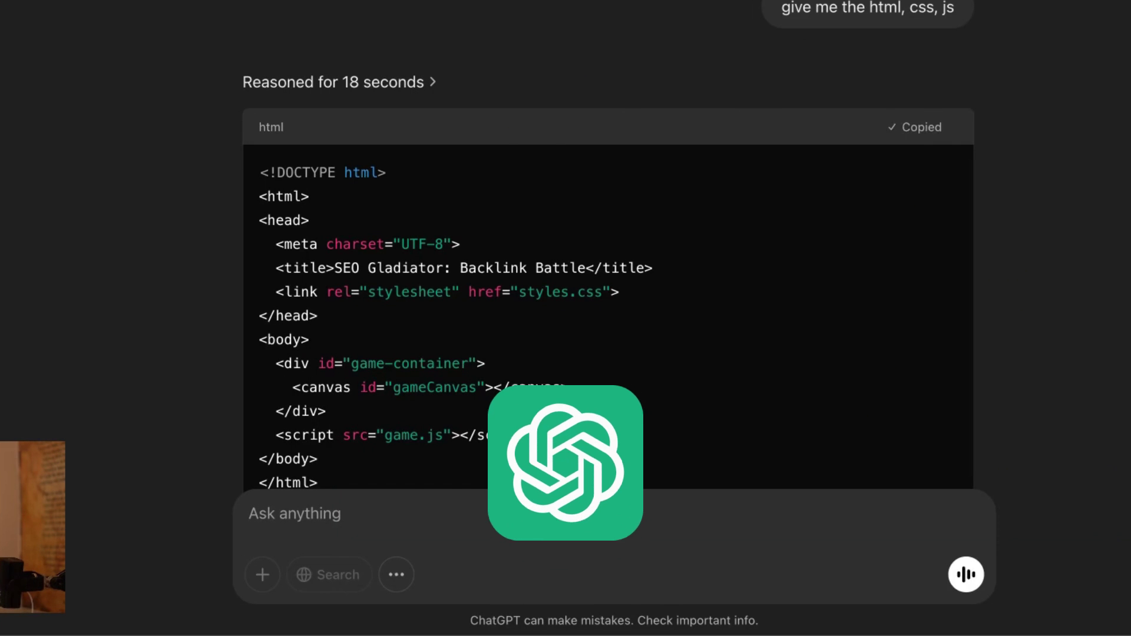
click(920, 98)
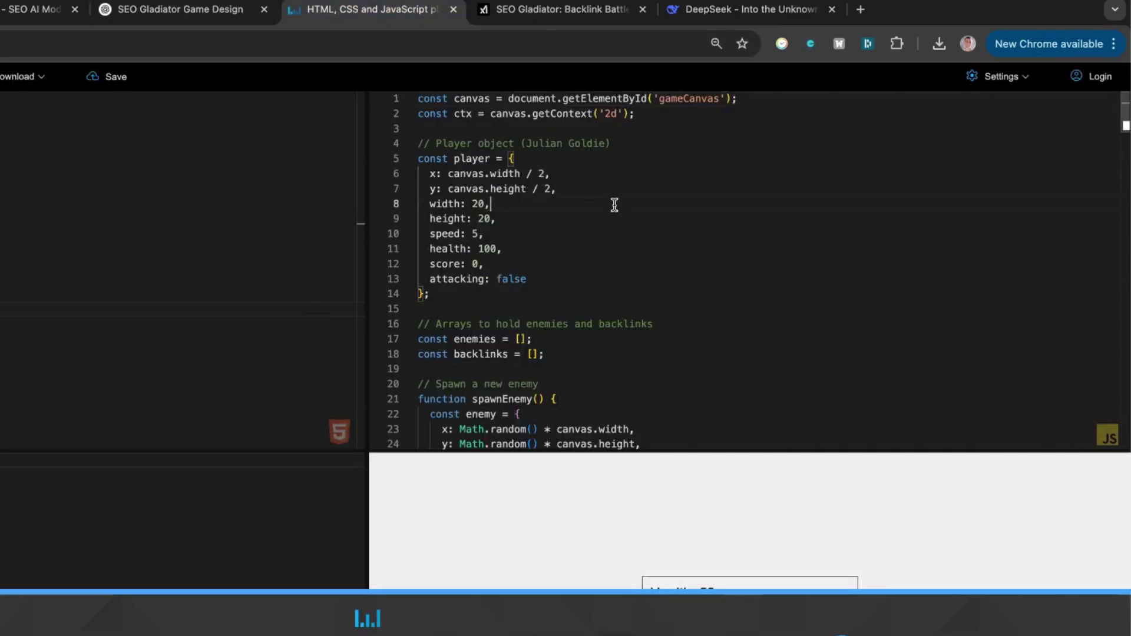
key(ctrl+a)
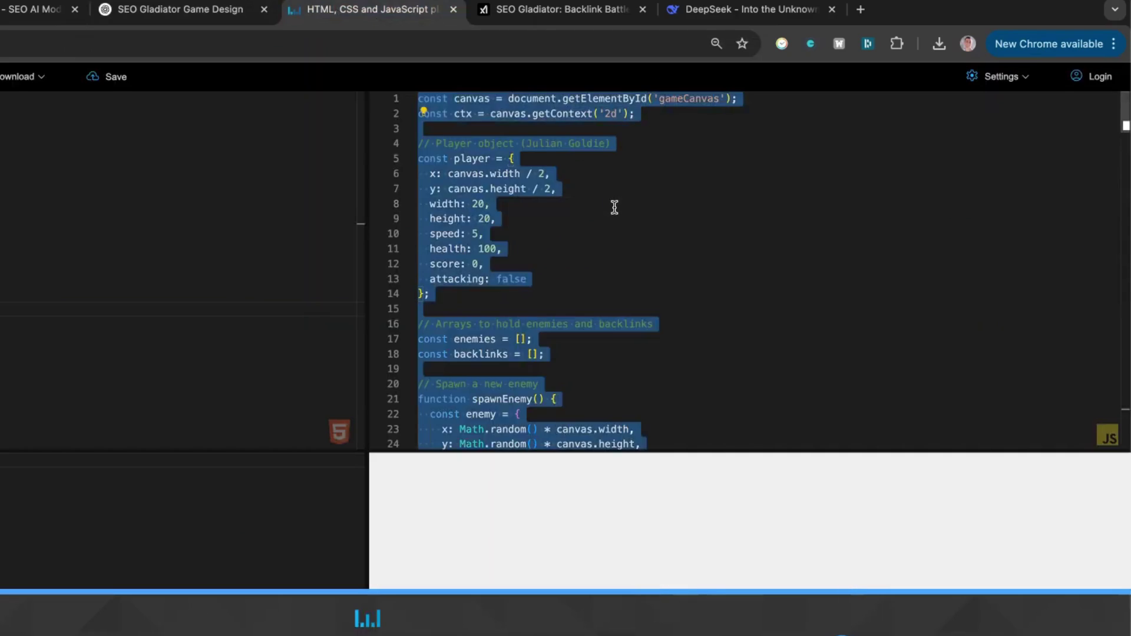
key(ctrl+v)
- Bring ChatGPT's JavaScript and CSS for the game into the playground, replacing the existing script and styles
click(171, 3)
scroll(763, 480, down, 10)
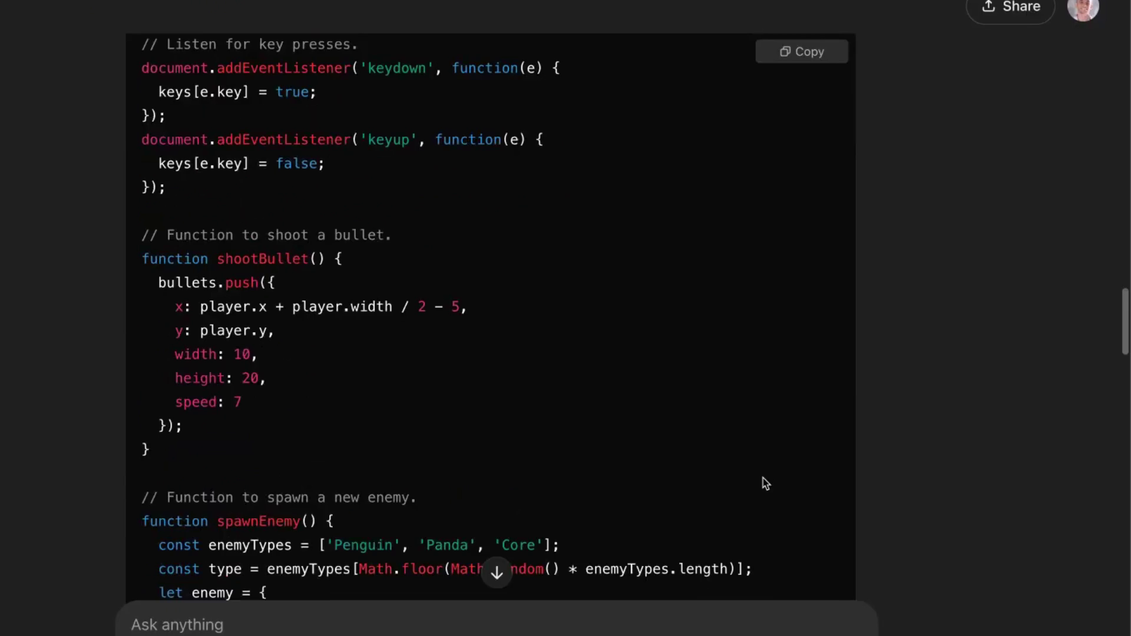
scroll(769, 464, down, 20)
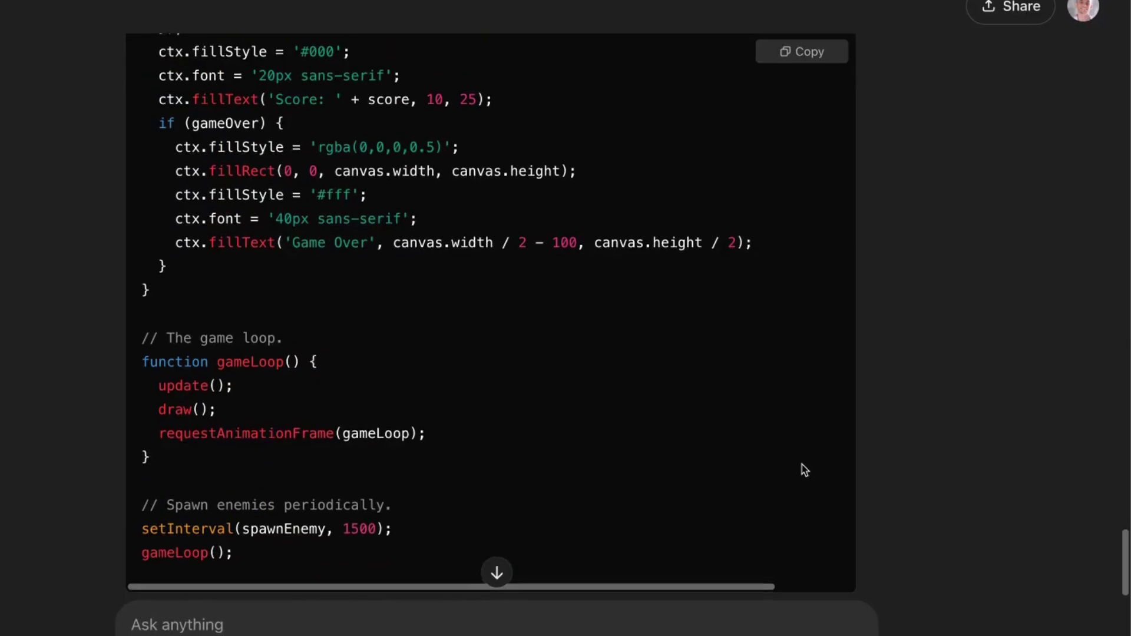
scroll(819, 353, up, 15)
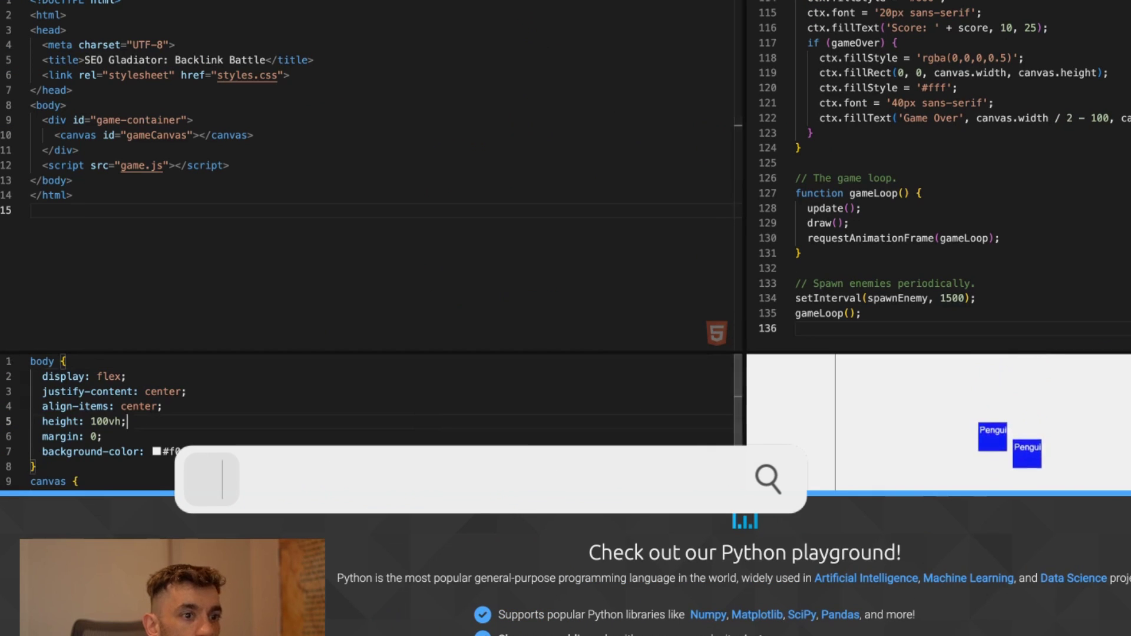
key(ctrl+a)
key(ctrl+v)
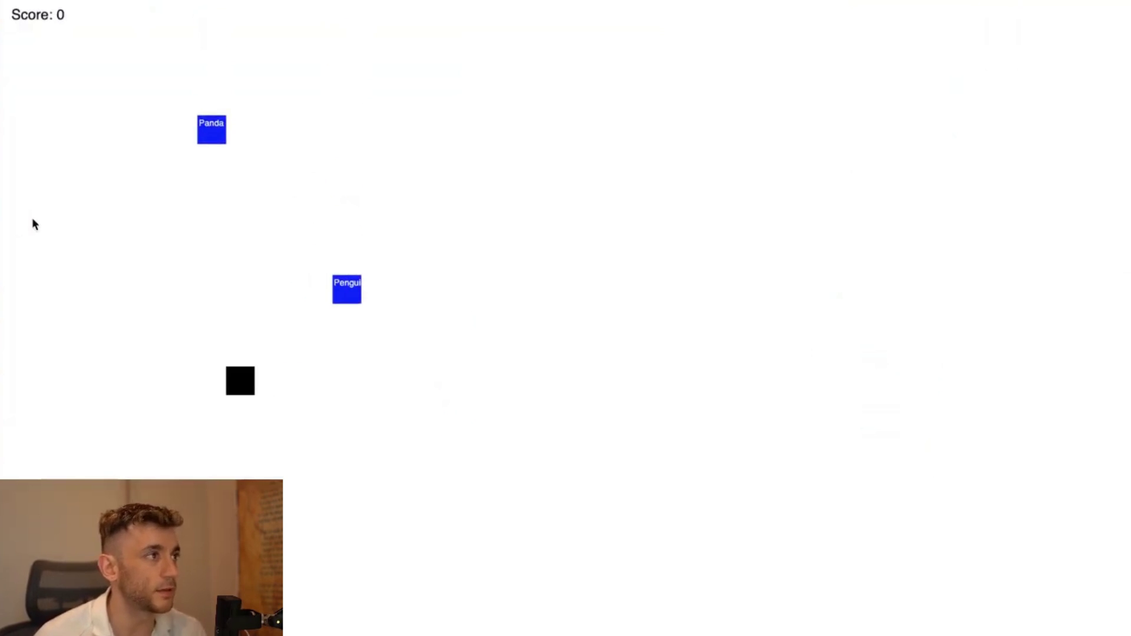
- Test ChatGPT's game by moving the black player square around the falling Penguin, Panda and Core blocks
key(Right)
key(Right)
key(Right)
key(Right)
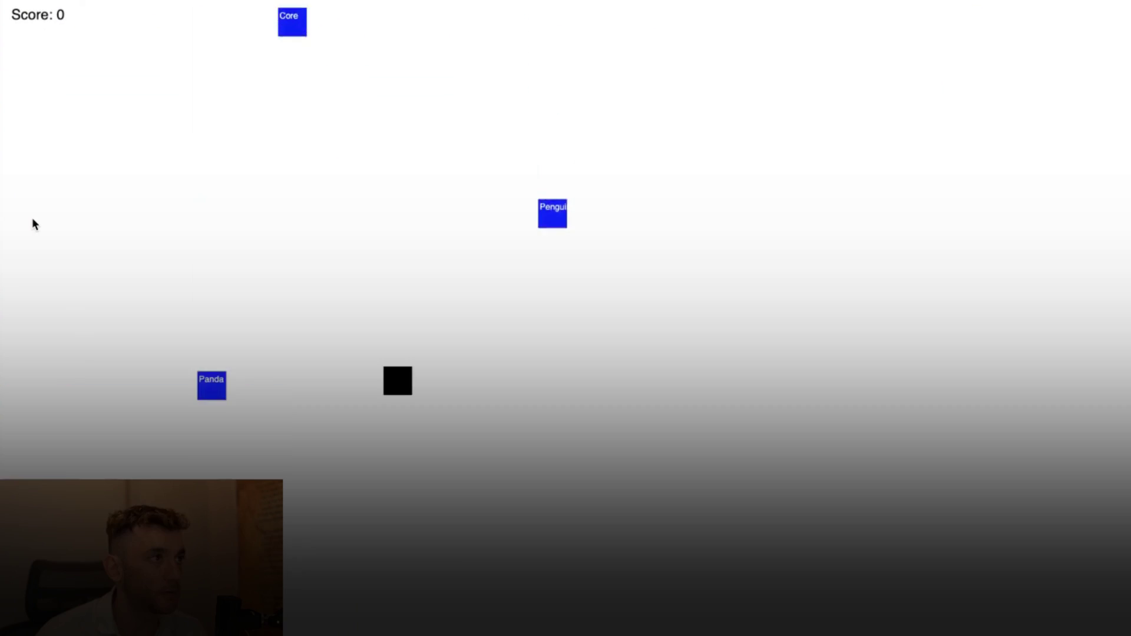
key(Right)
key(Up)
key(Left)
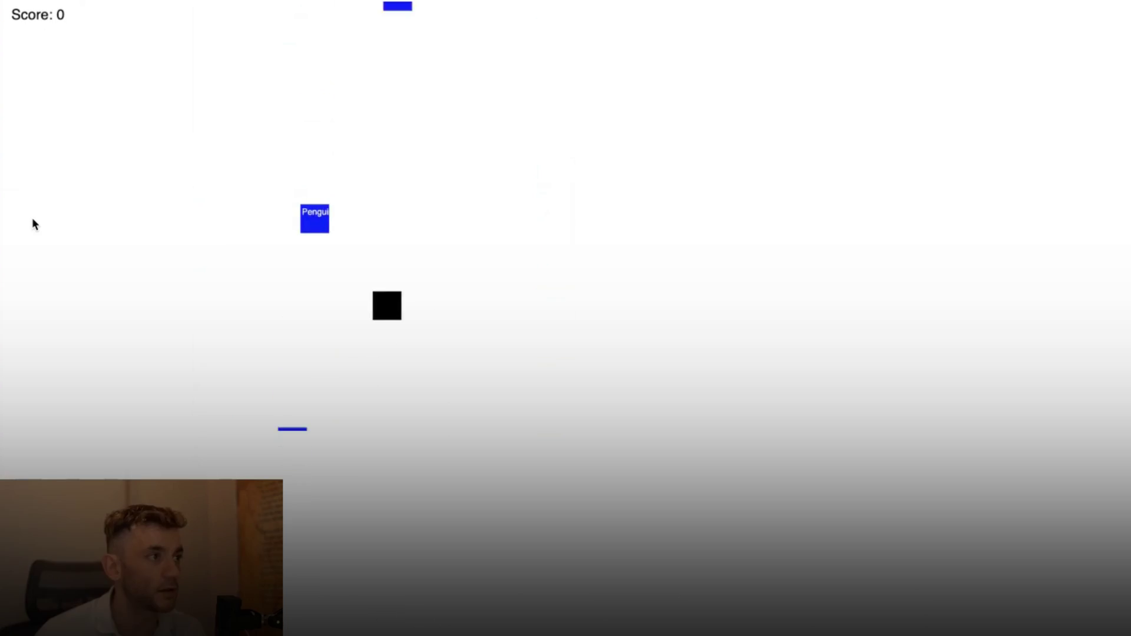
key(Right)
key(Right)
key(Right)
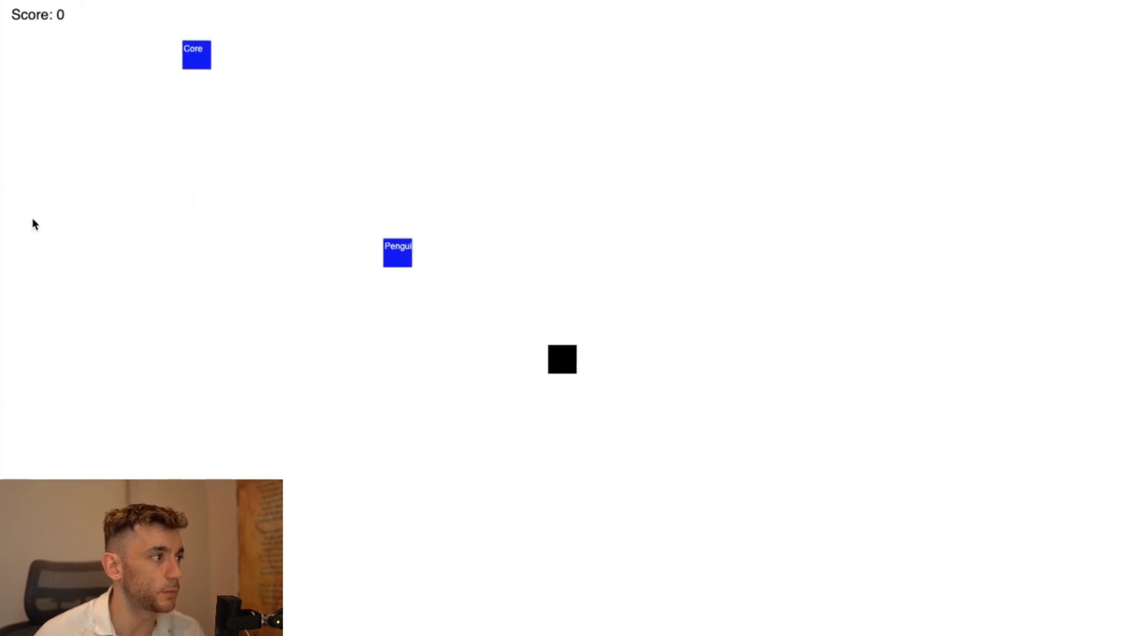
key(Down)
key(Down)
key(Left)
key(Left)
key(Left)
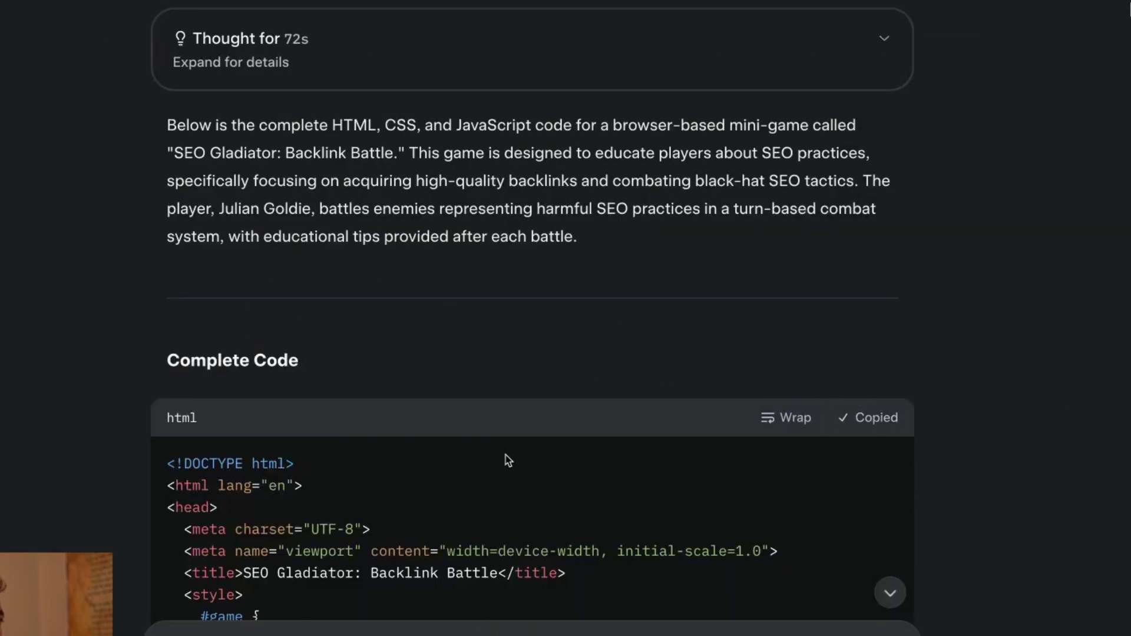
- Replace ChatGPT's code in the online playground with Grok's complete code for SEO Gladiator: Backlink Battle
scroll(509, 461, down, 20)
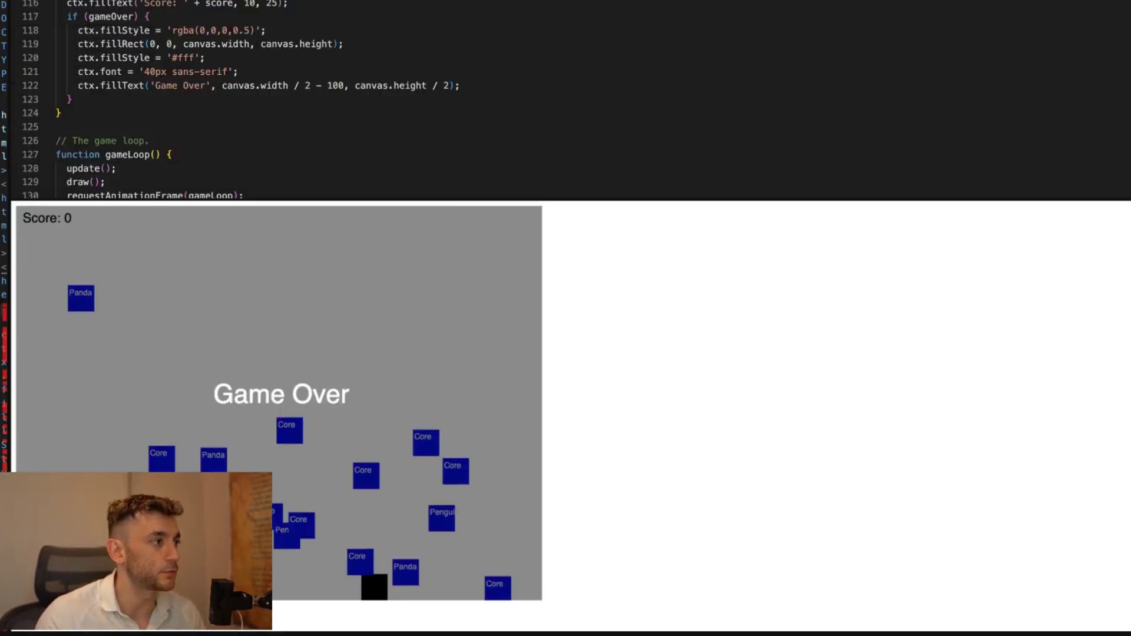
drag(7, 331, 623, 336)
key(ctrl+a)
key(BackSpace)
click(354, 144)
key(ctrl+a)
key(ctrl+v)
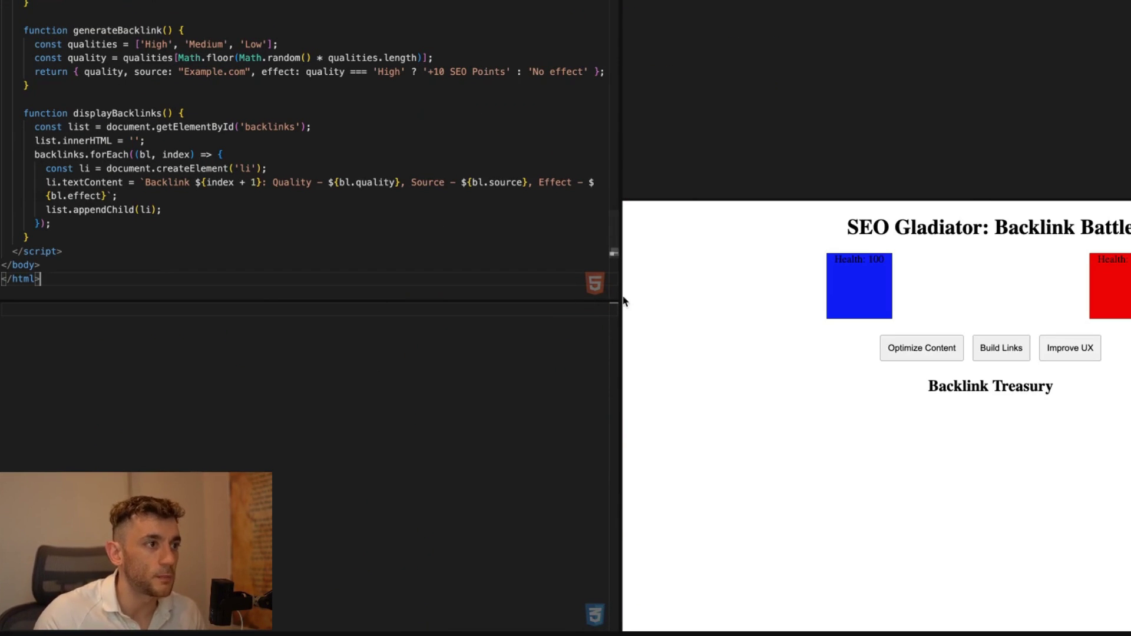
- Expand the playground's preview area and test Grok's game using the Optimize Content, Build Links and Improve UX moves
drag(619, 298, 172, 332)
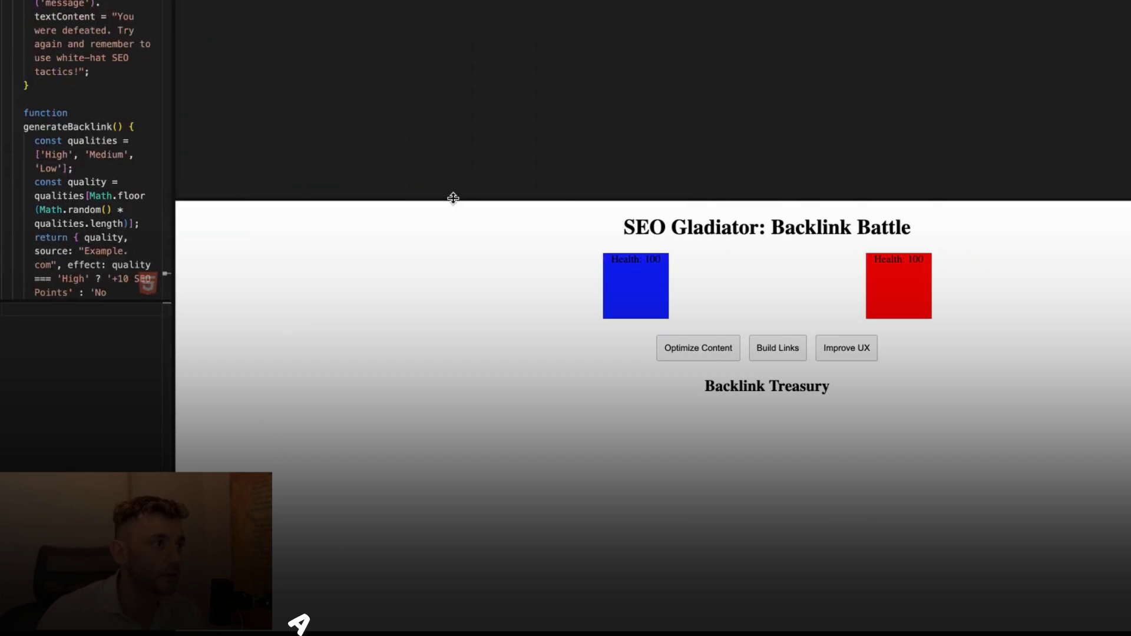
scroll(449, 200, down, 4)
drag(172, 244, 0, 248)
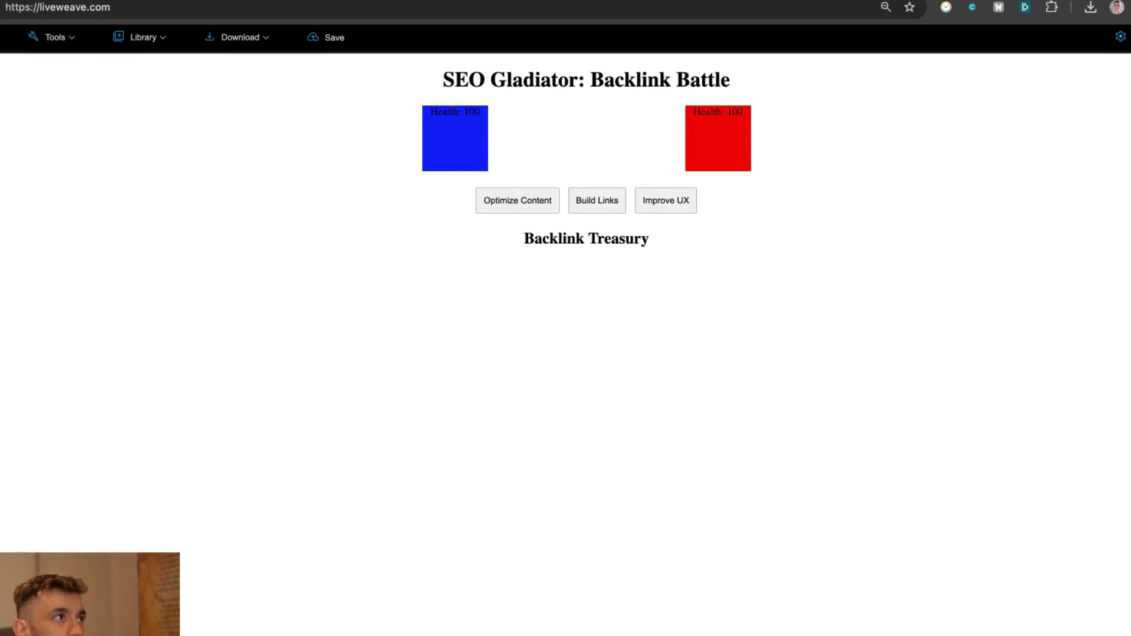
key(ctrl+Tab)
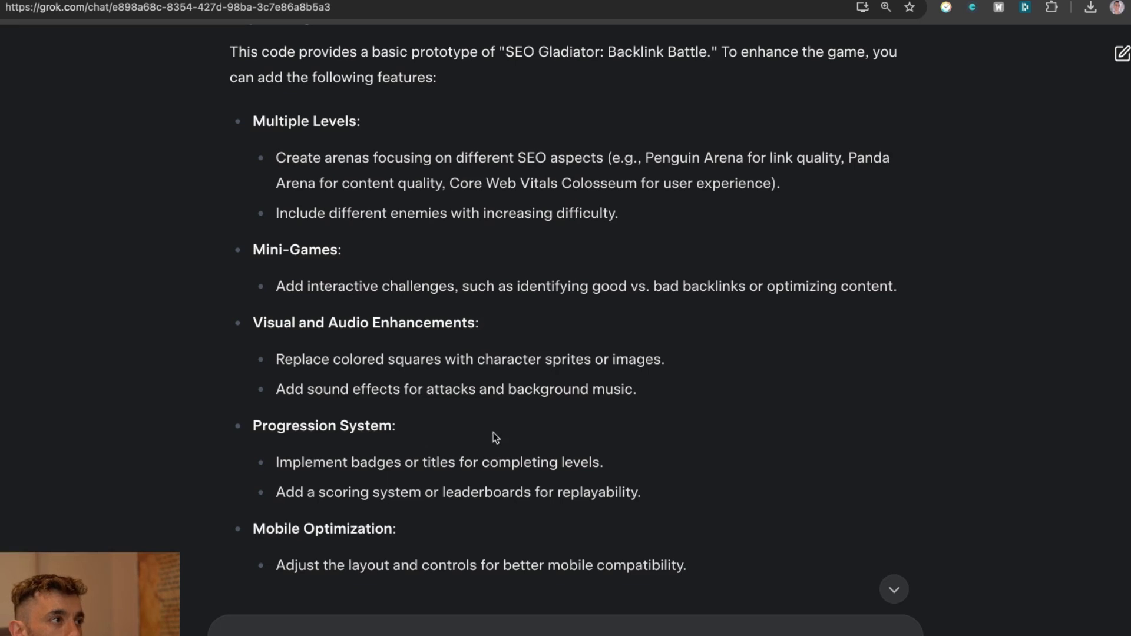
scroll(496, 437, down, 3)
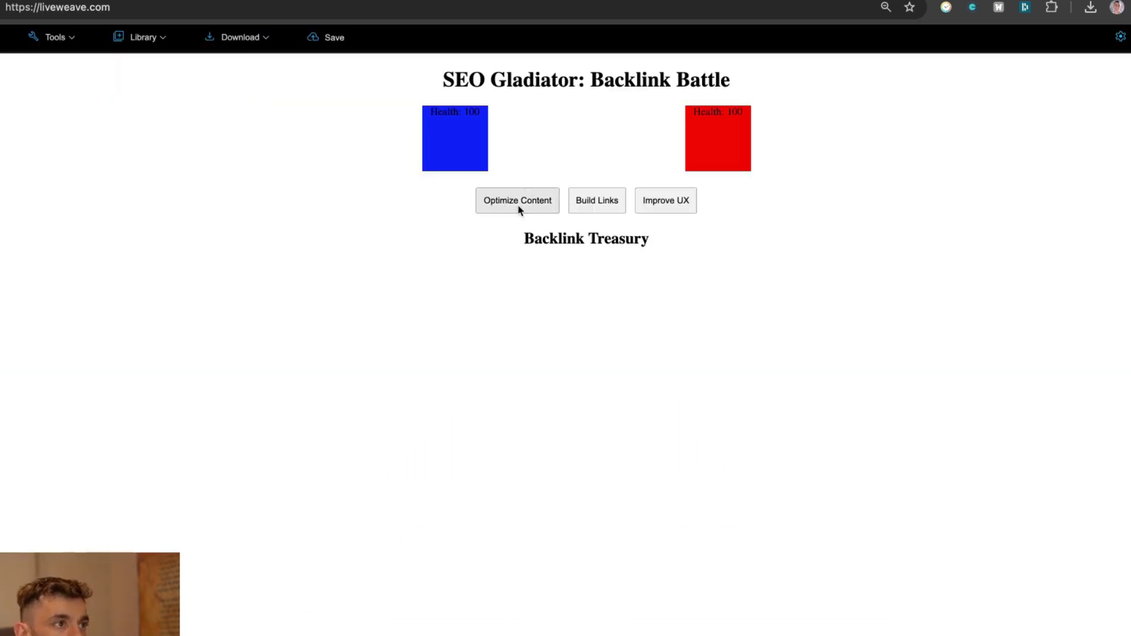
click(517, 204)
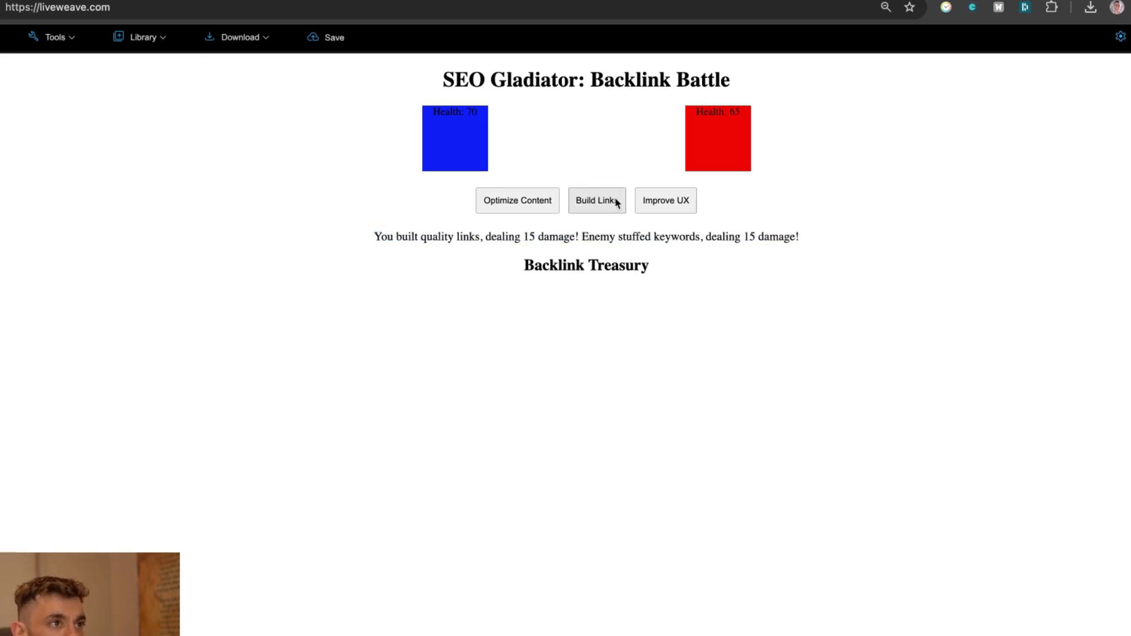
click(652, 203)
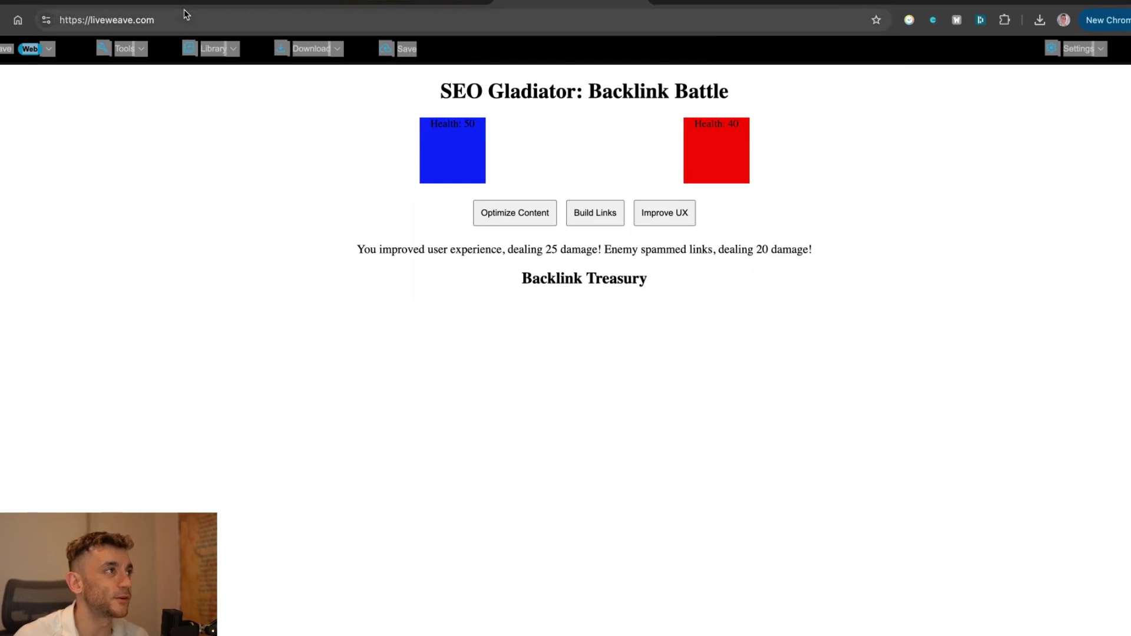
- Copy DeepSeek's full HTML code for the game and replace Grok's code with it in the playground
key(ctrl+Tab)
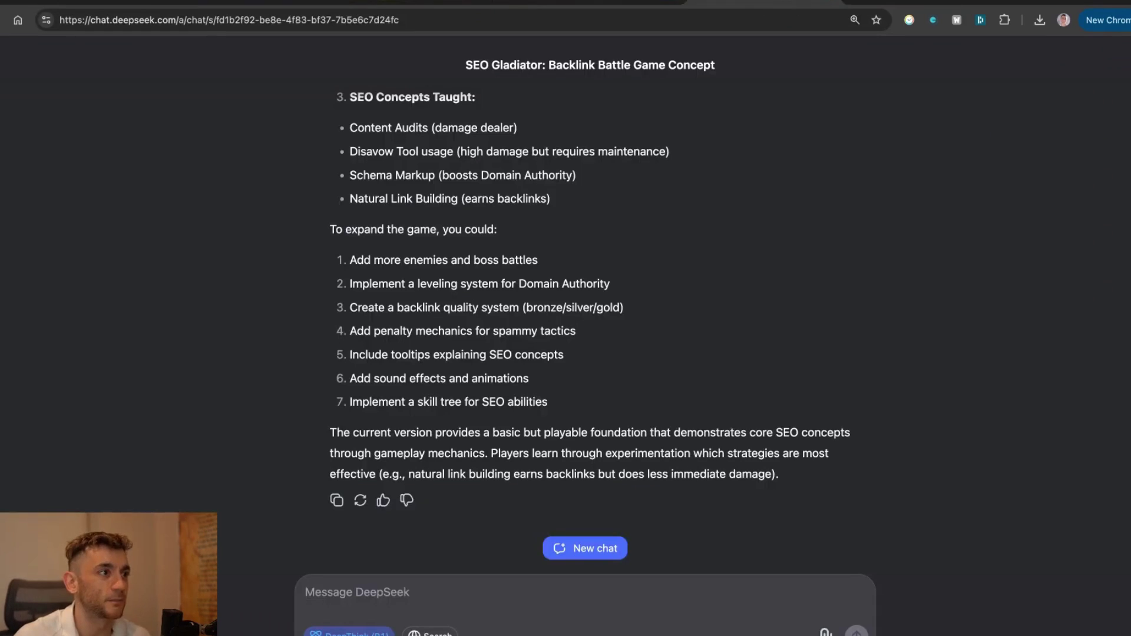
scroll(705, 343, up, 20)
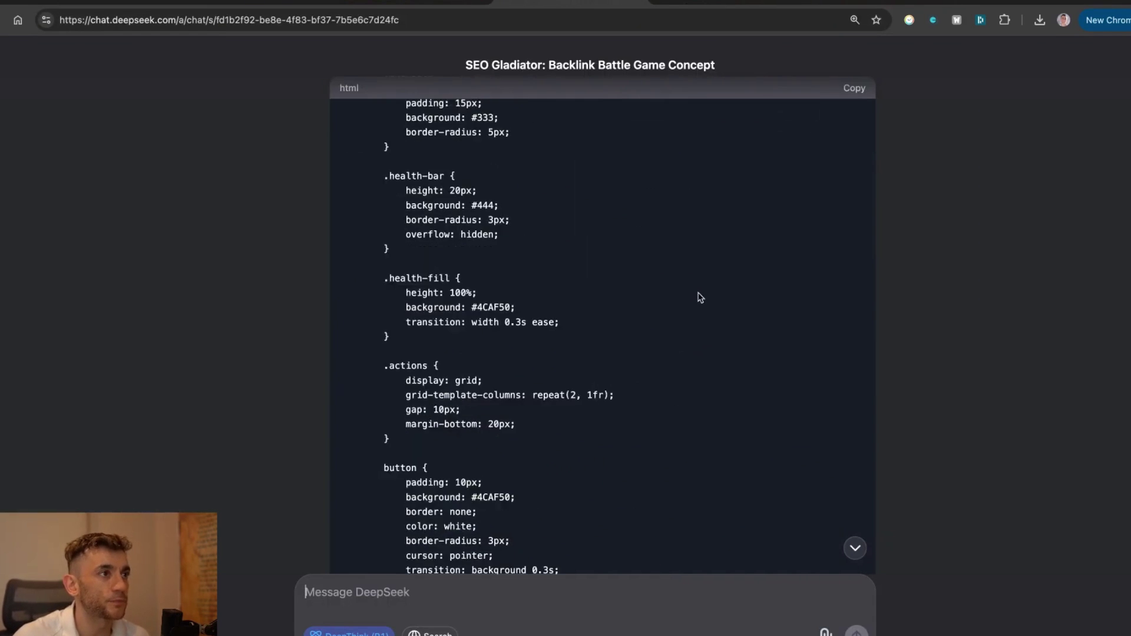
scroll(812, 170, down, 10)
scroll(833, 197, up, 4)
scroll(833, 301, down, 9)
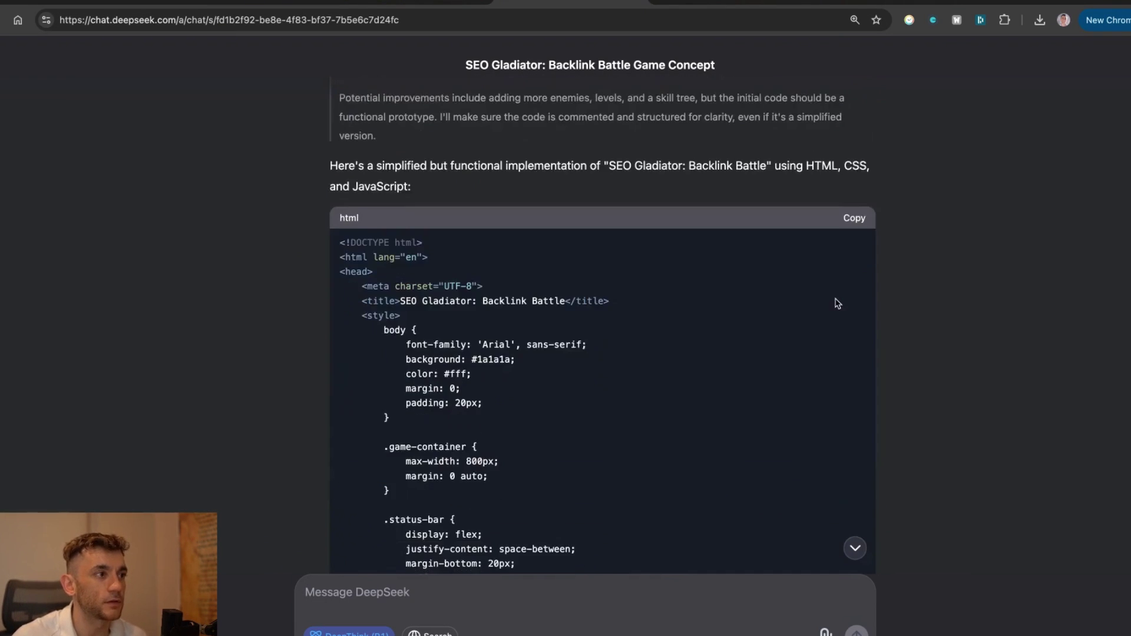
scroll(883, 397, down, 20)
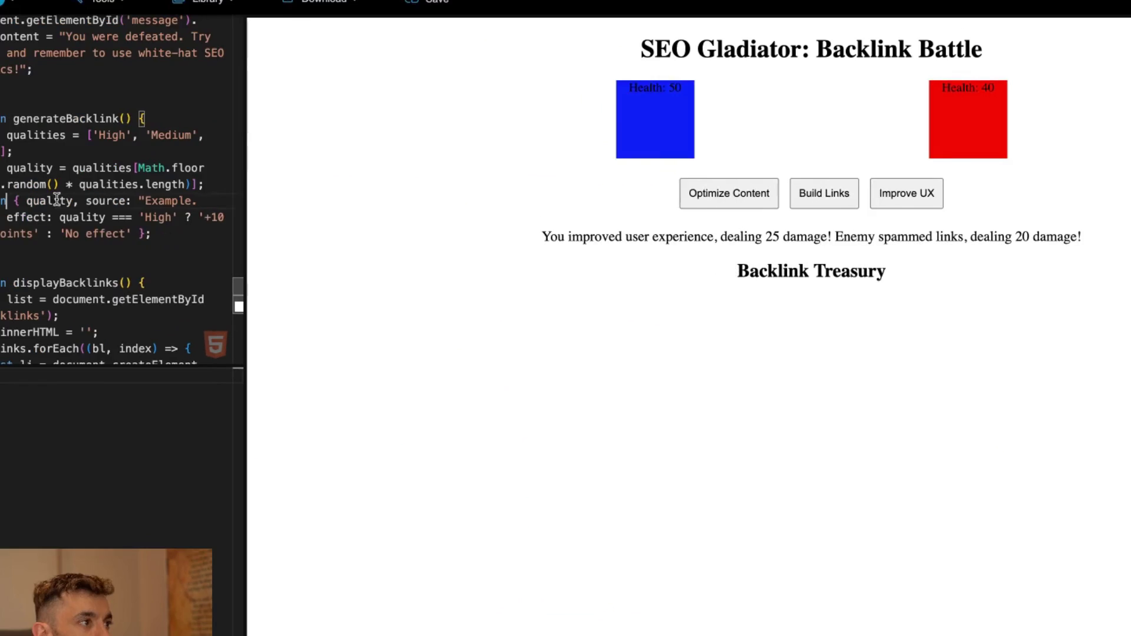
key(ctrl+a)
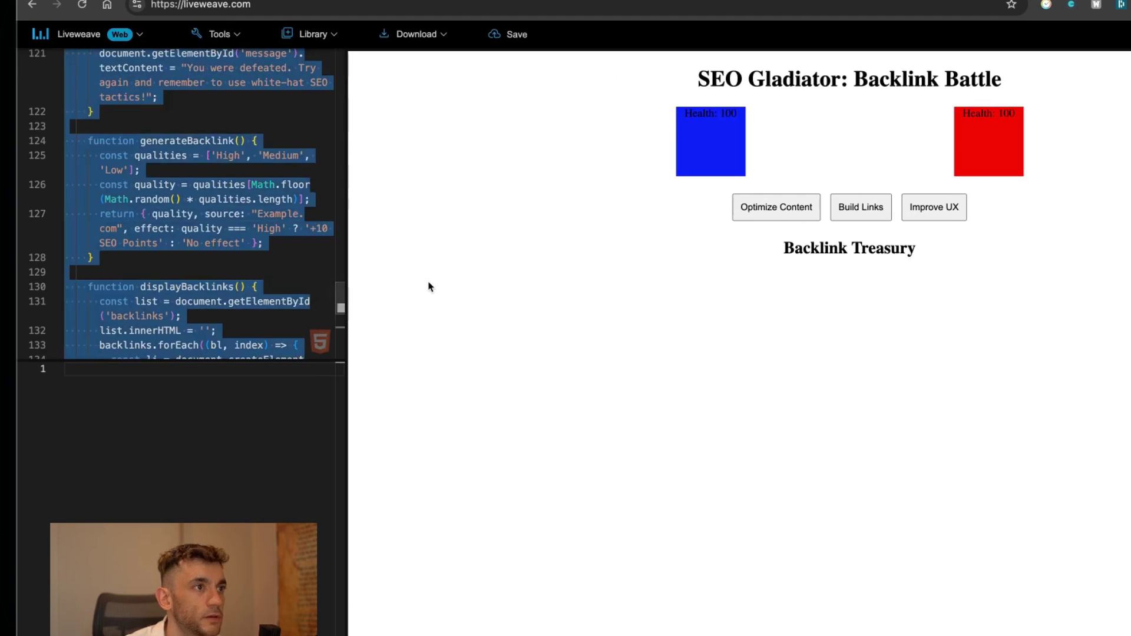
key(ctrl+v)
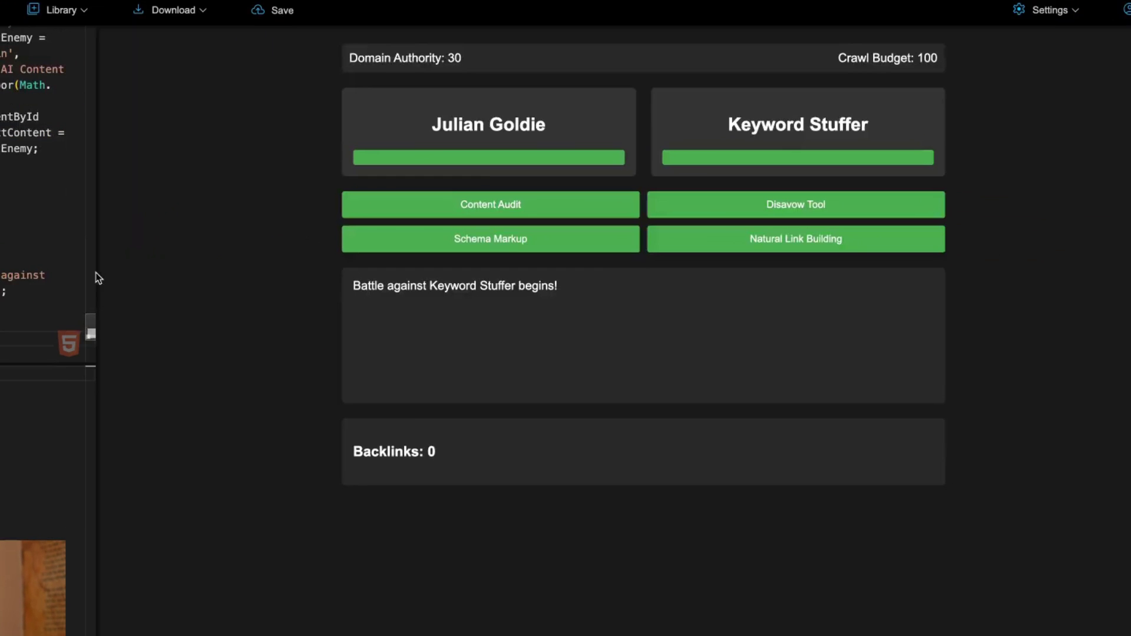
- Widen the preview and play DeepSeek's battle using Content Audit, Disavow Tool, Schema Markup and Natural Link Building
drag(346, 289, 260, 289)
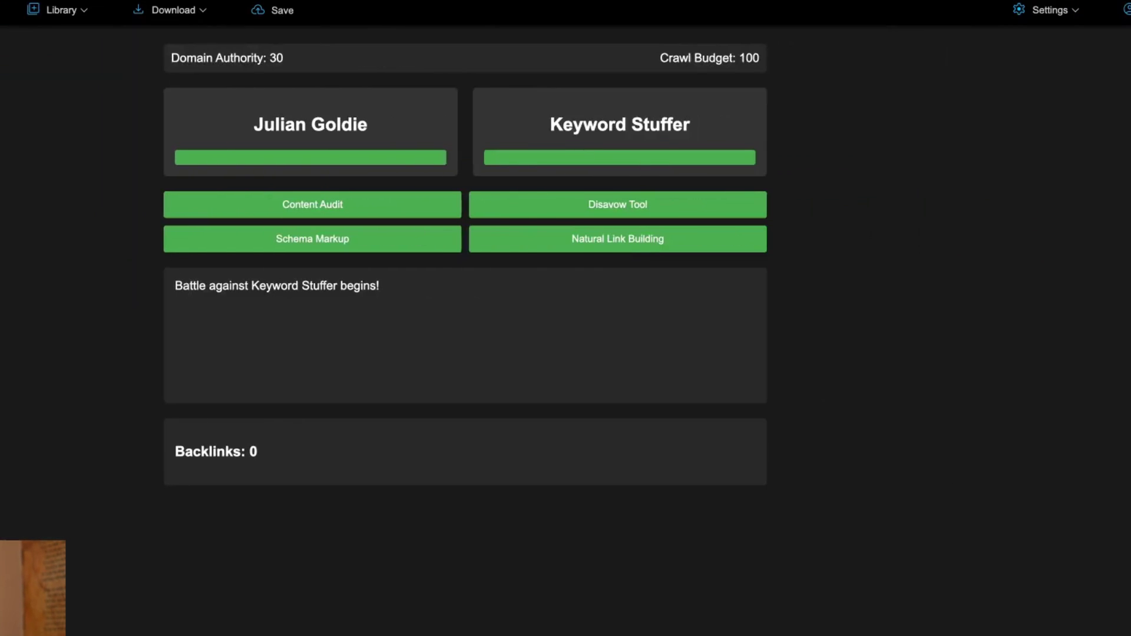
triple_click(172, 285)
click(315, 200)
click(589, 206)
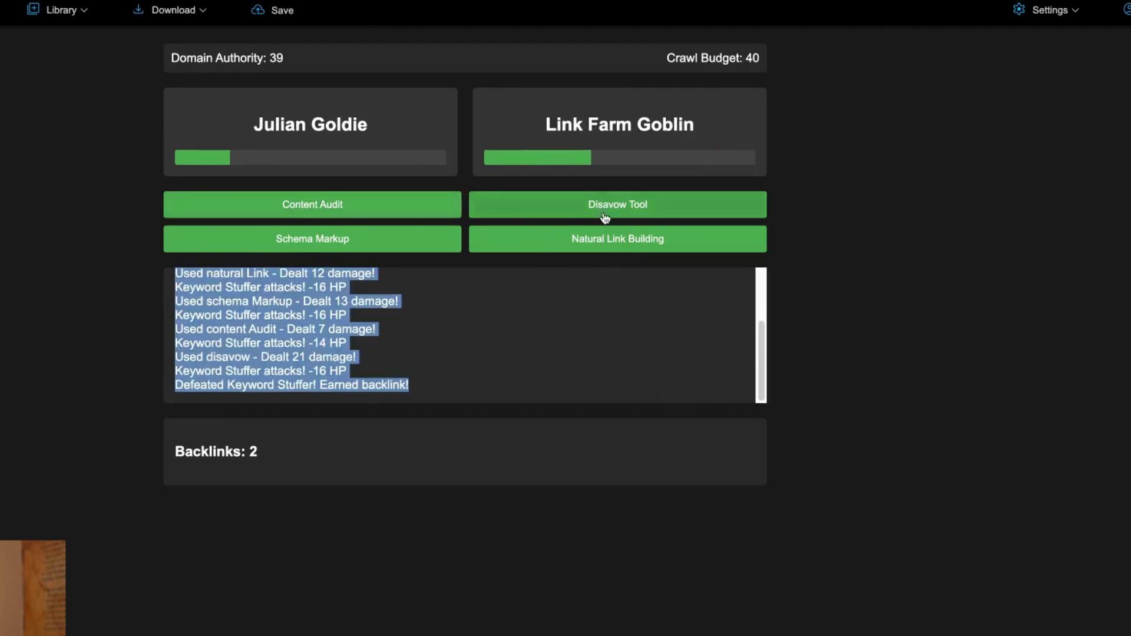
click(589, 239)
click(588, 212)
click(589, 239)
click(313, 238)
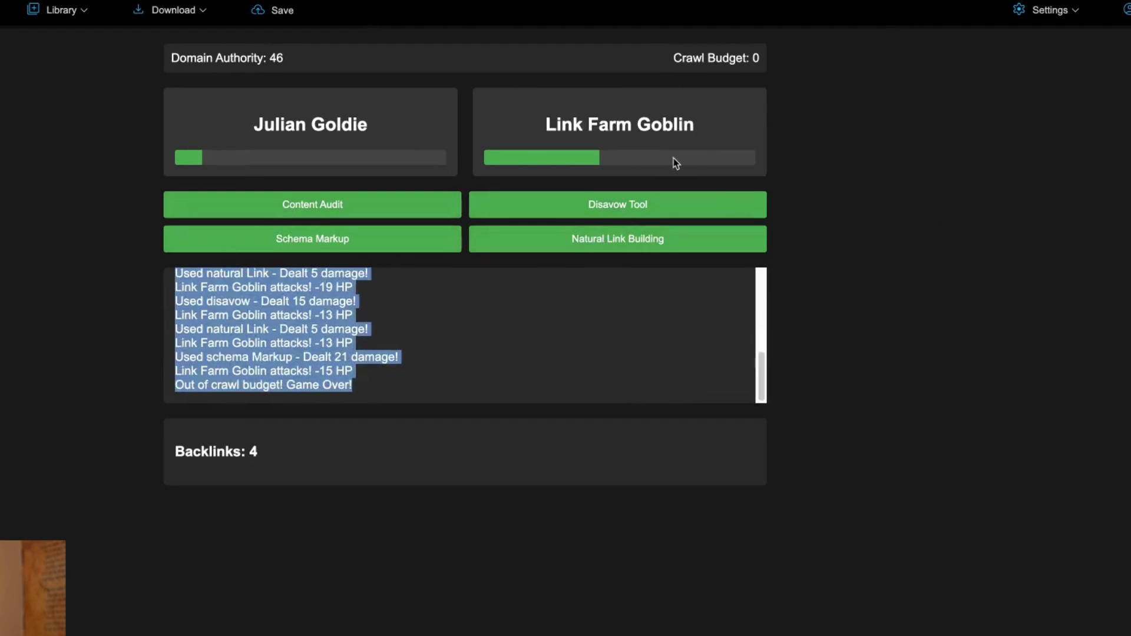
click(147, 146)
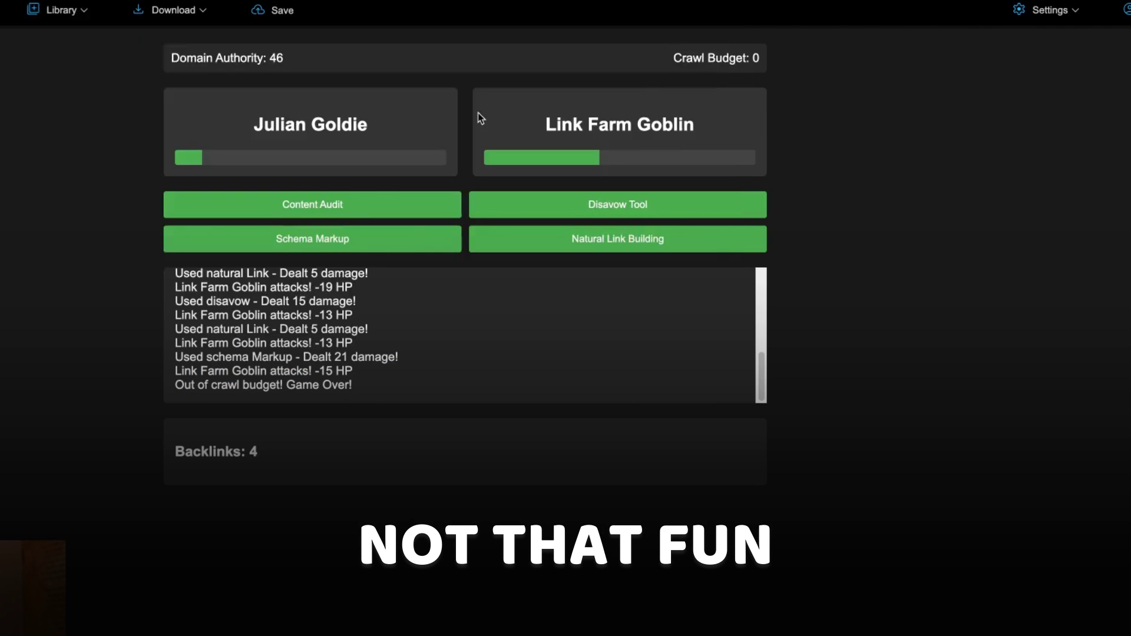
- Review the SEO Gladiator answers in the ChatGPT, Claude, DeepSeek and Grok chats to compare their results
triple_click(480, 118)
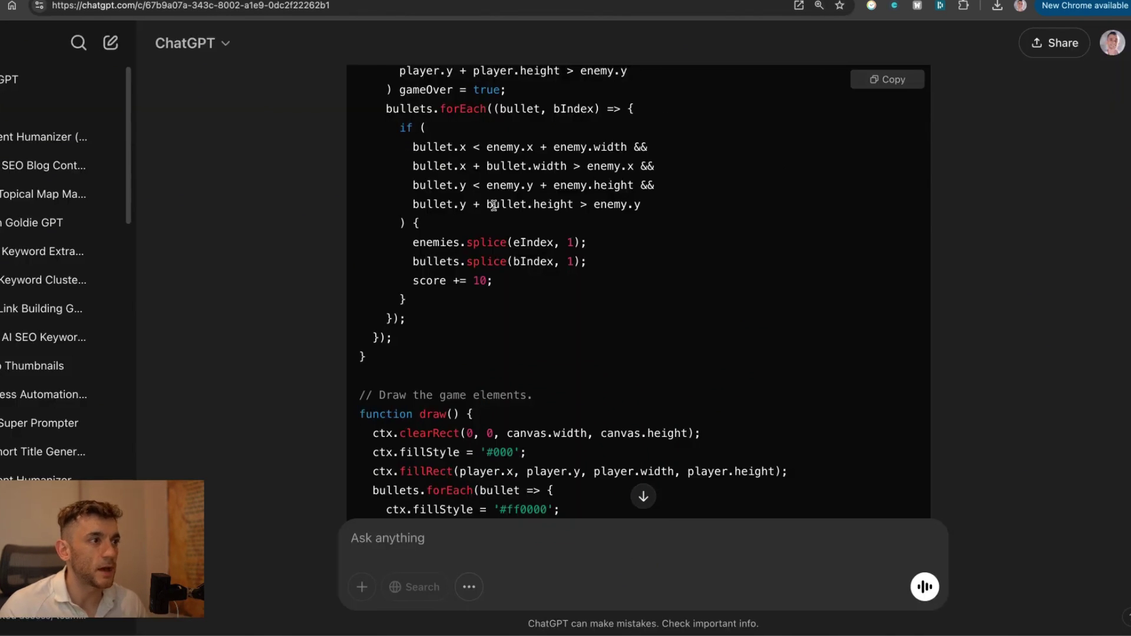
scroll(530, 232, down, 5)
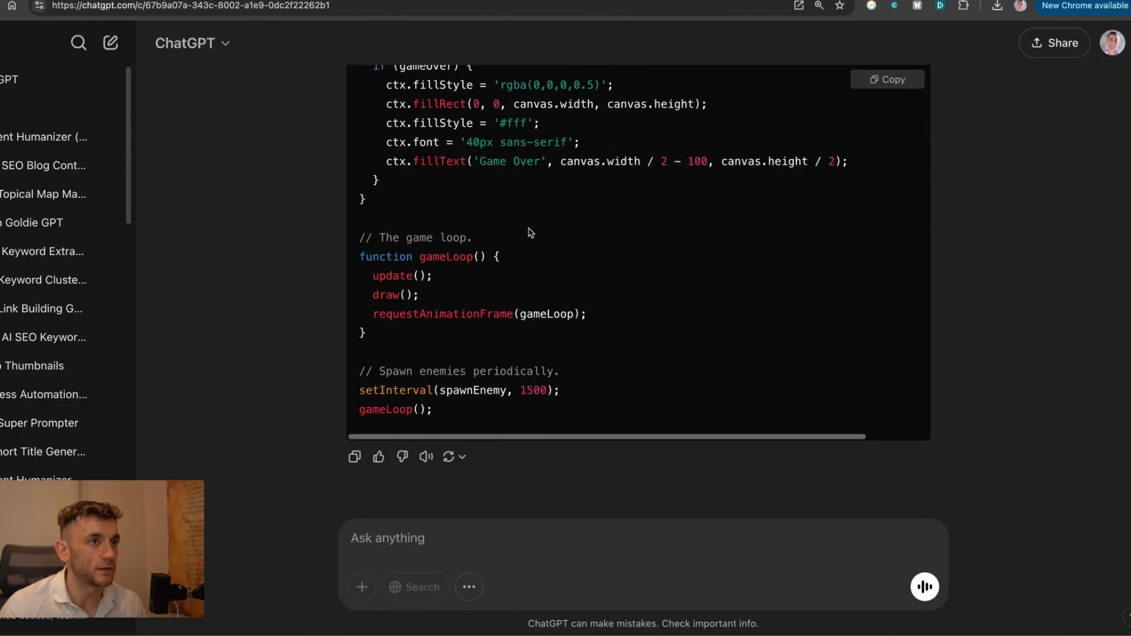
scroll(653, 233, up, 20)
scroll(653, 234, down, 15)
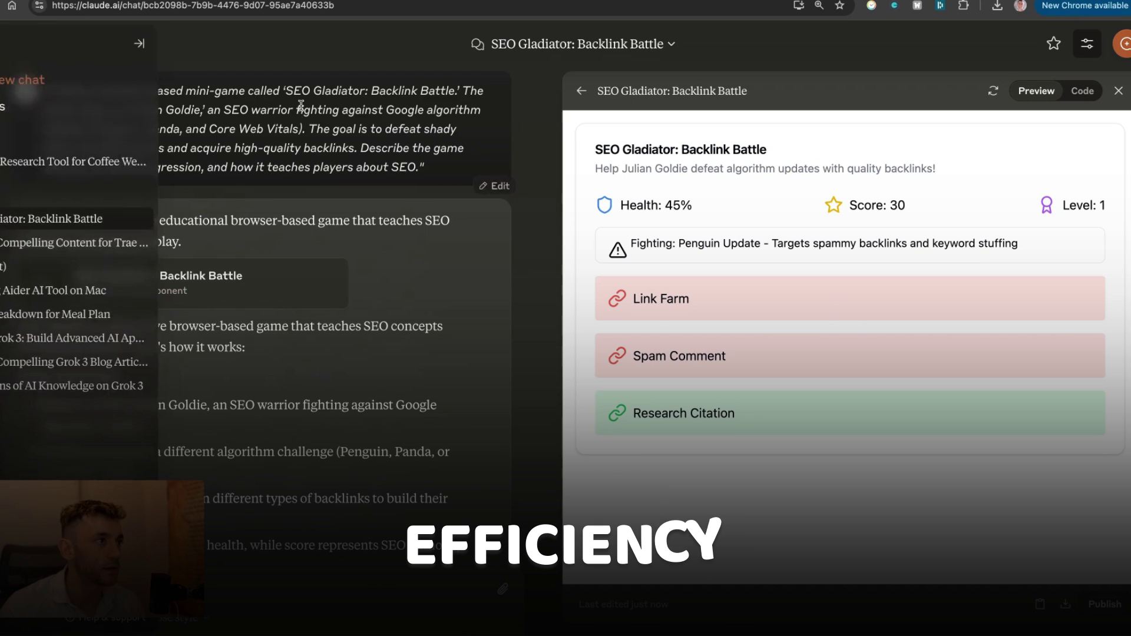
triple_click(301, 106)
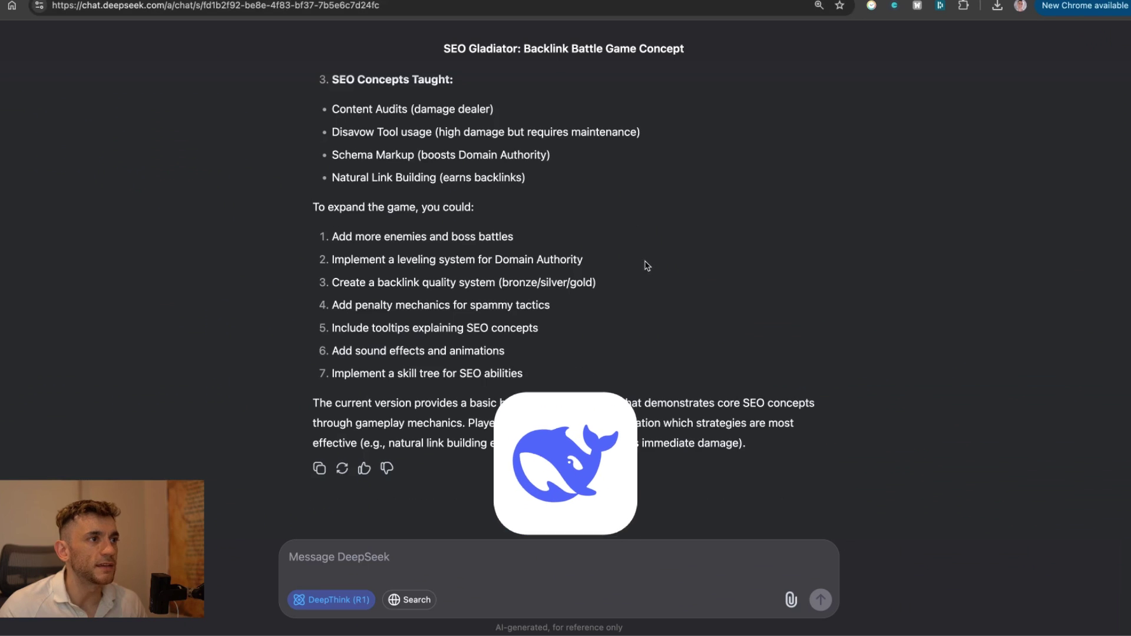
scroll(648, 266, up, 15)
scroll(648, 269, down, 20)
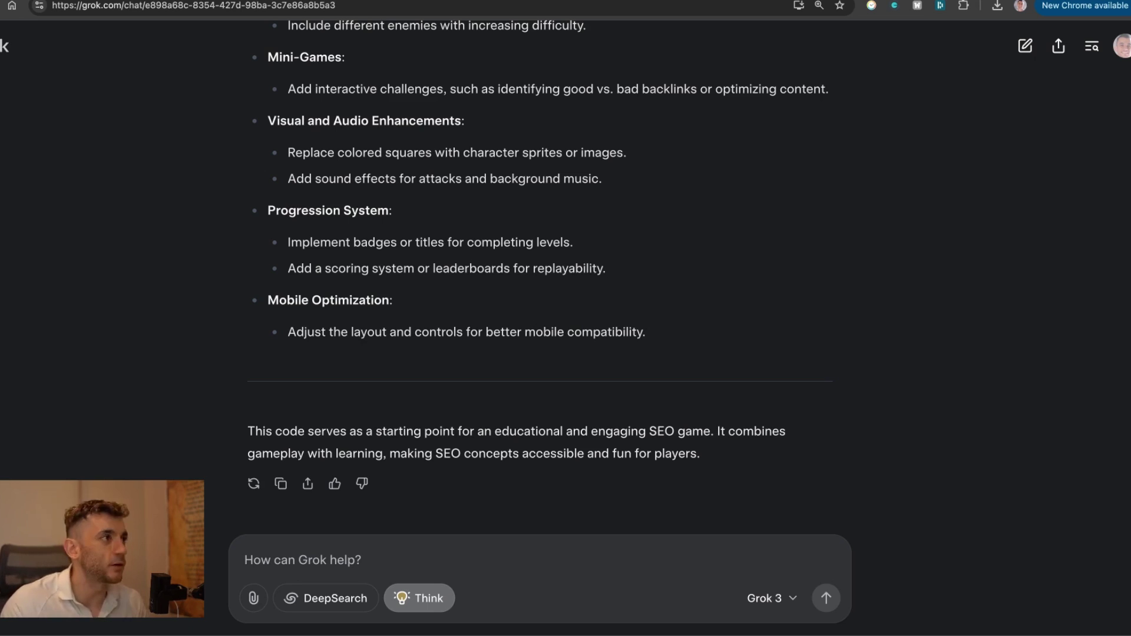
- Switch to the PromptForge AI chat and read prompt 5, the SEO blog post about Google's next algorithm update
click(401, 1)
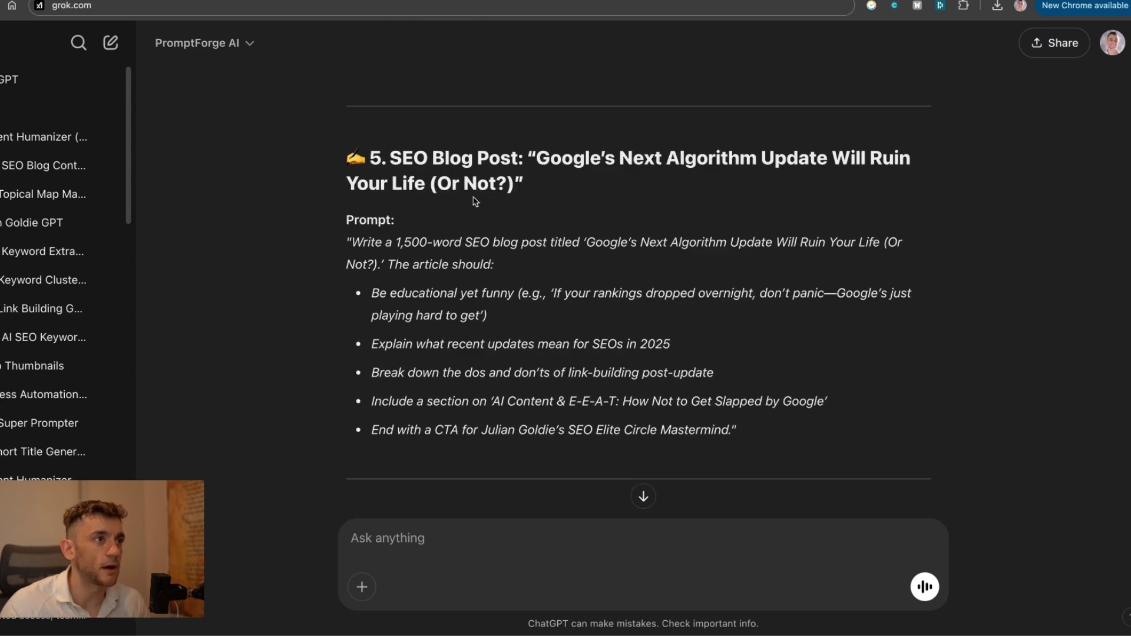
drag(342, 159, 522, 188)
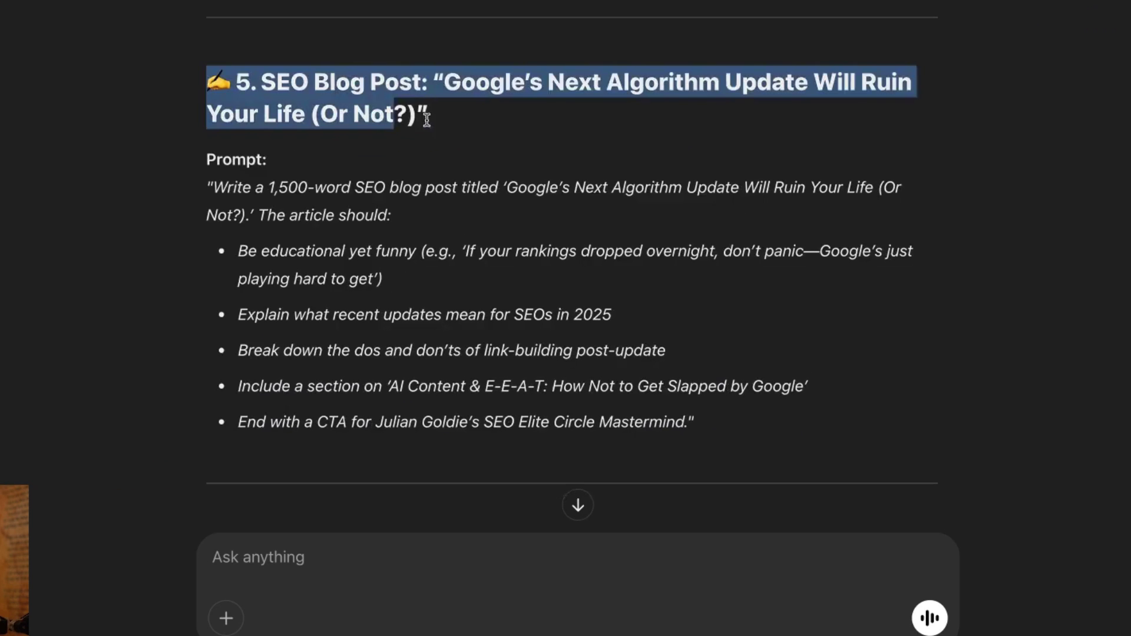
click(480, 140)
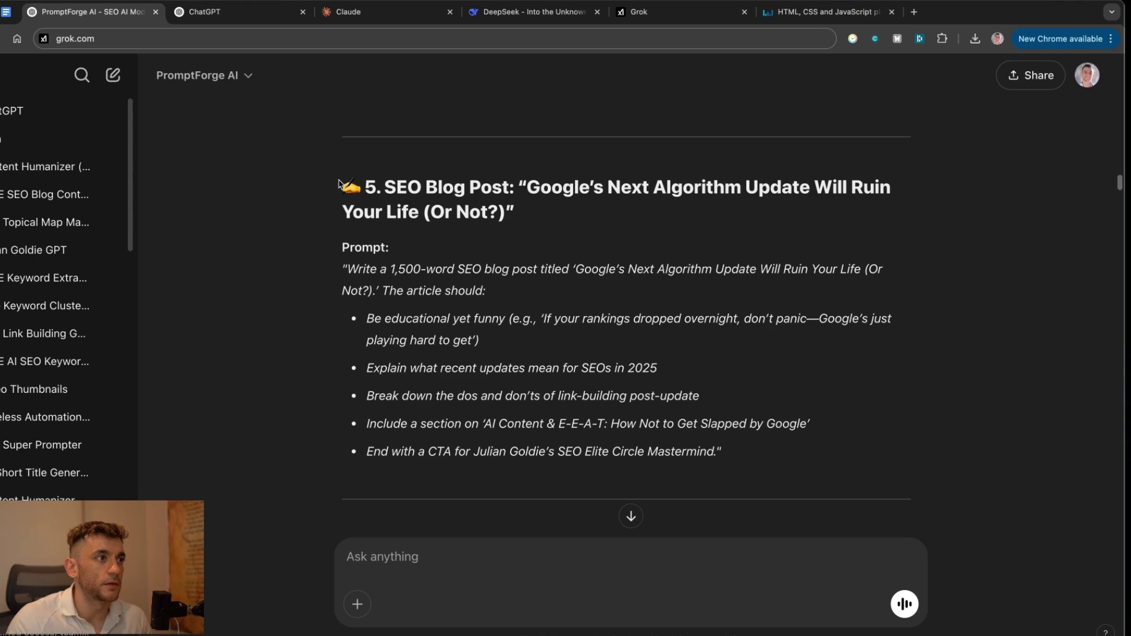
drag(443, 188, 514, 196)
mouse_move(588, 195)
mouse_down()
mouse_move(608, 195)
mouse_move(600, 214)
mouse_up()
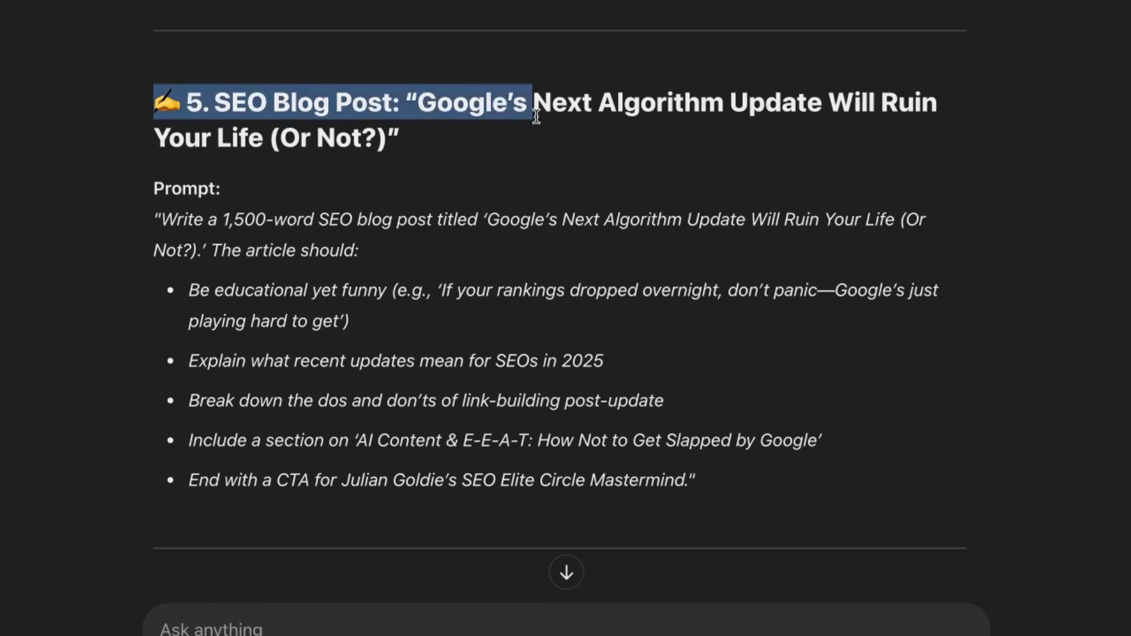
click(191, 190)
drag(139, 85, 336, 222)
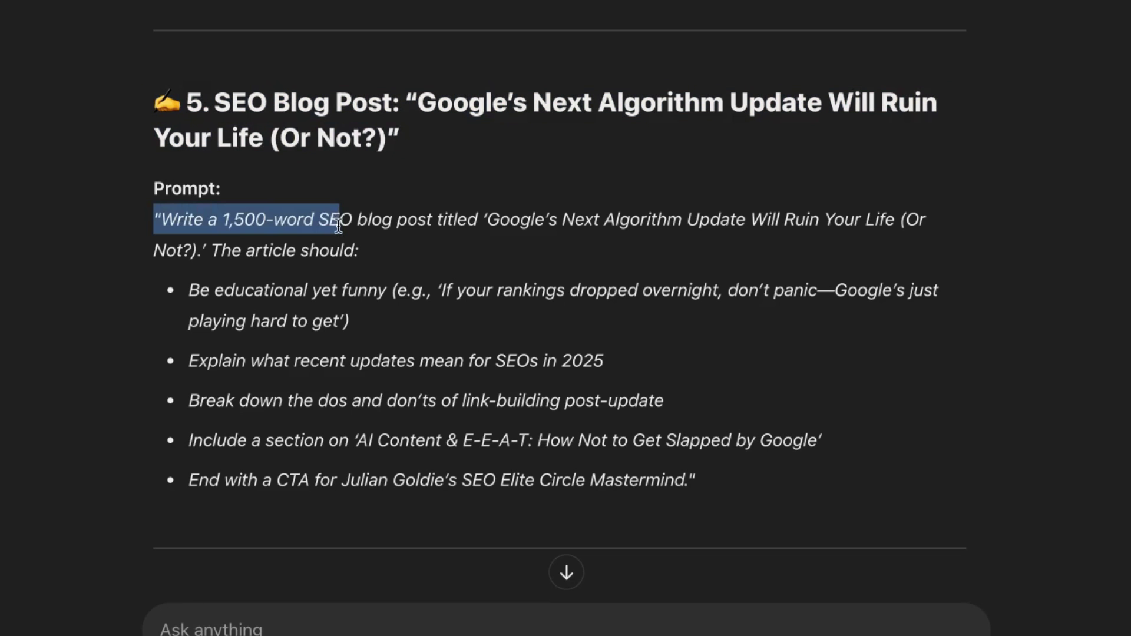
drag(478, 227, 453, 246)
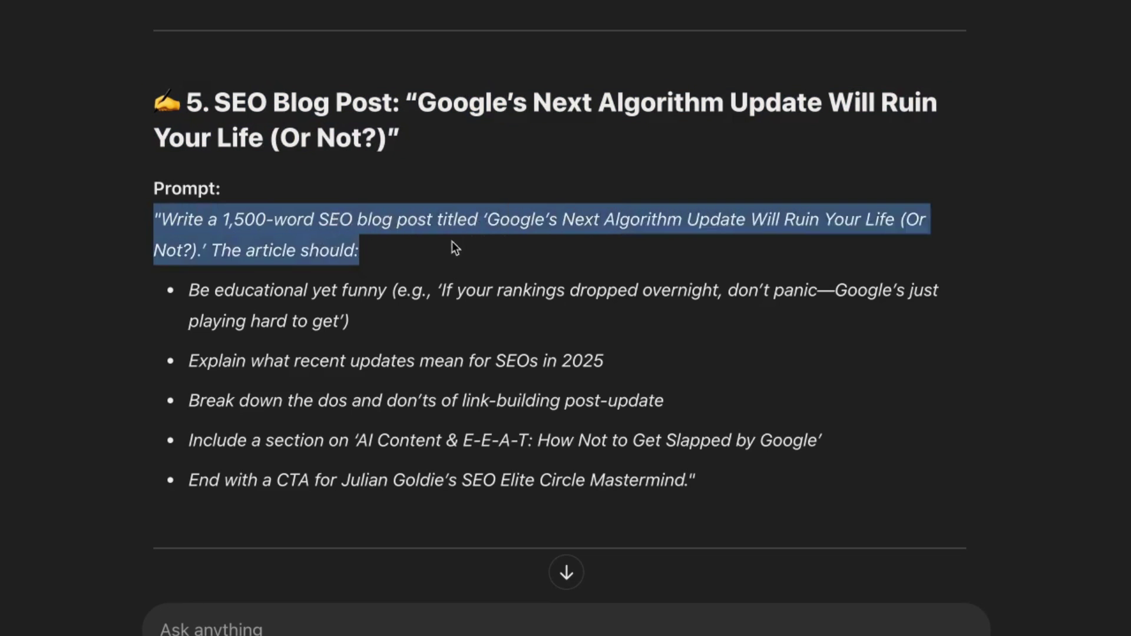
drag(189, 288, 955, 497)
- Copy the 1,500-word SEO blog post prompt into a new ChatGPT chat and append the author's background as "Source context"
click(196, 120)
drag(156, 80, 698, 489)
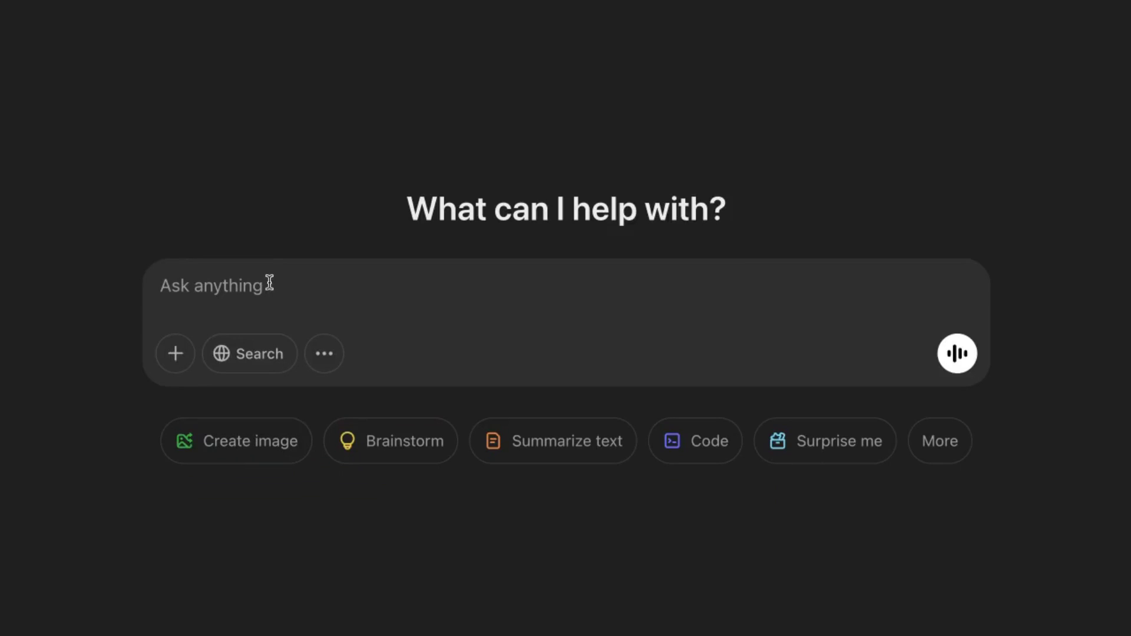
text(✍️ 5. SEO Blog Post: "Google’s Next Algorithm Update Will Ruin Your Life (Or Not?)" Prompt: "Write a 1,500-word SEO blog post titled ‘Google’s Next Algorithm Update Will Ruin Your Life (Or Not?).’ The article should:  Be educational yet funny (e.g., ‘If your rankings dropped overnight, don’t panic—Google’s just playing hard to get’) Explain what recent updates mean for SEOs in 2025 Break down the dos and don’ts of link-building post-update Include a section on ‘AI Content & E-E-A-T: How Not to Get Slapped by Google’ End with a CTA for Julian Goldie’s SEO Elite Circle Mastermind.")
key(shift+Return)
key(shift+Return)
text(S)
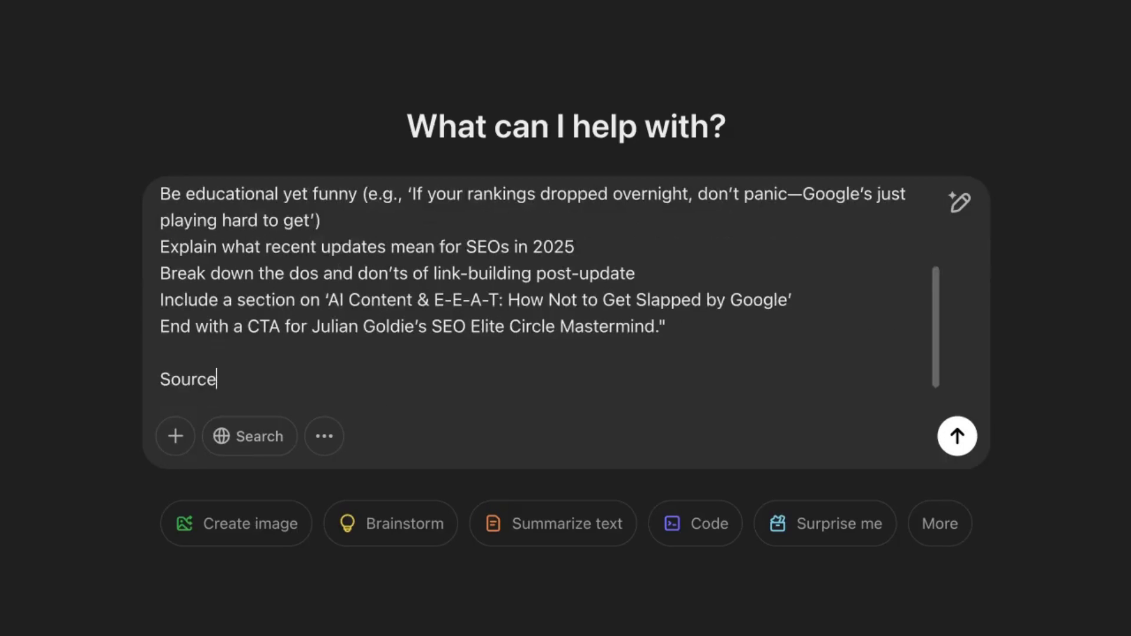
text(ource)
text(context = Write as Julian Goldie, who's an SEO entrepreneur, author, and online educator. He is the founder of a successful 7-figure link building agency with a team of 50 people, which he built from the ground up.Julian is also a thought leader in the field of AI and SEO. He has released two best-selling books on Amazon, "SEO Link Building Mastery" and "Agency Marketing Mastery,". His Udemy courses have attracted over 50,000 students and has over 70,000 subscribers on YouTube.)
- Copy the combined blog post prompt, send it to ChatGPT 4o and submit the same prompt to Claude 3.5 Sonnet
key(ctrl+a)
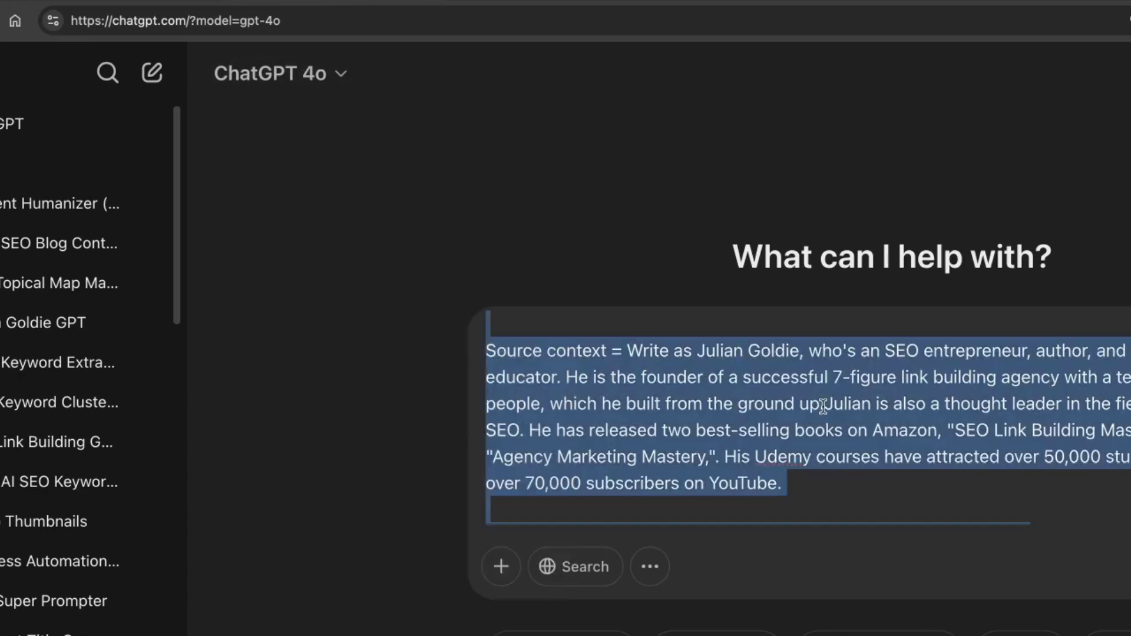
click(825, 399)
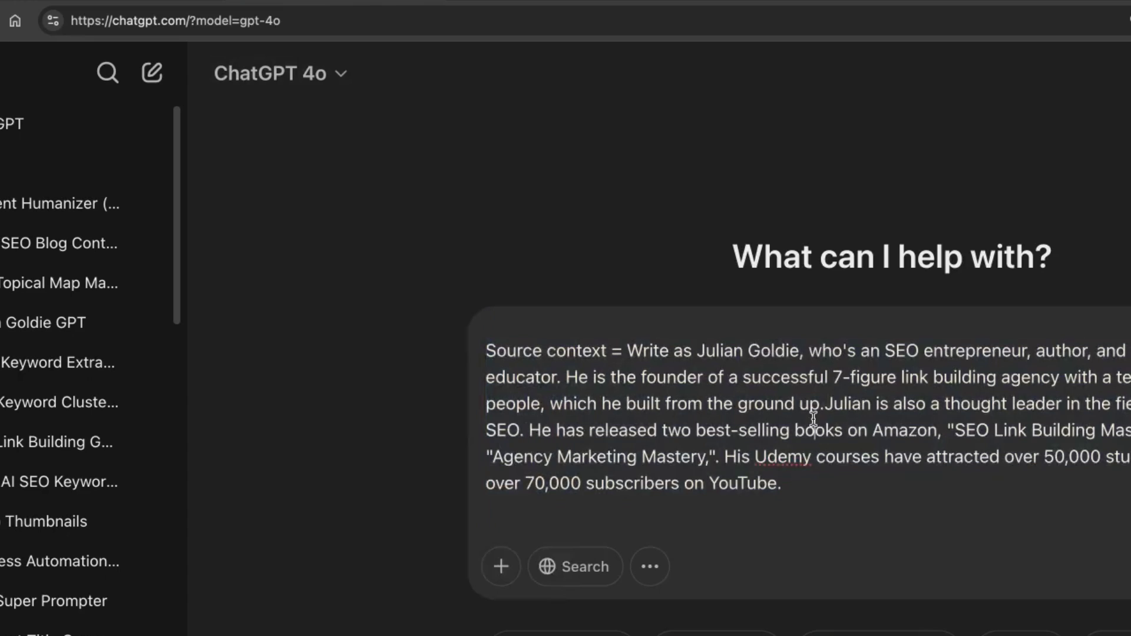
key(Return)
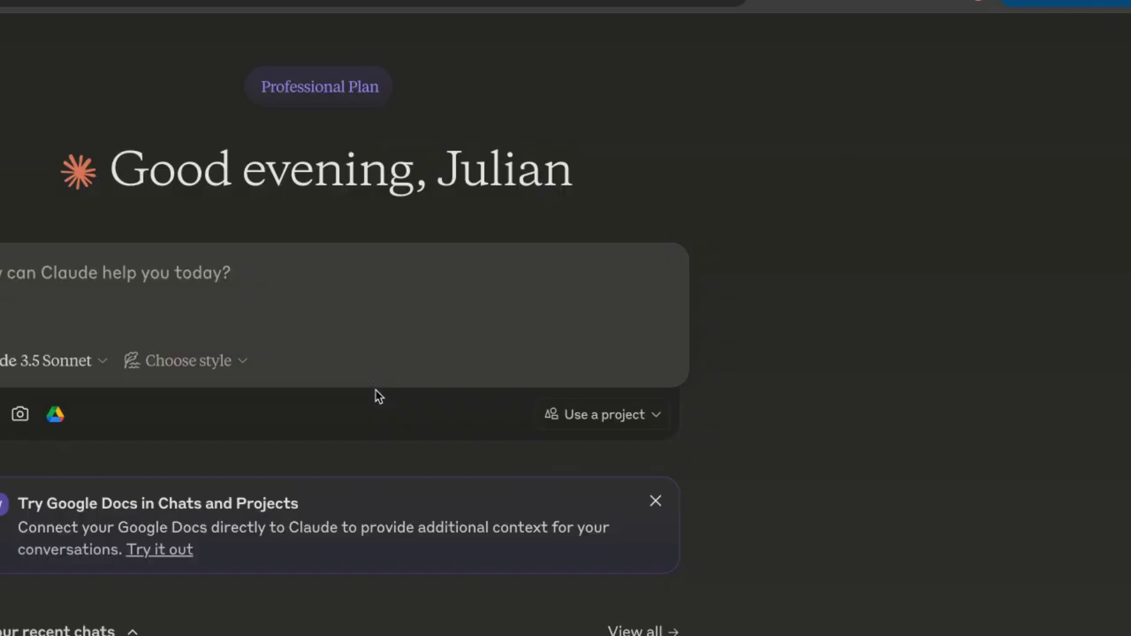
key(ctrl+v)
key(Return)
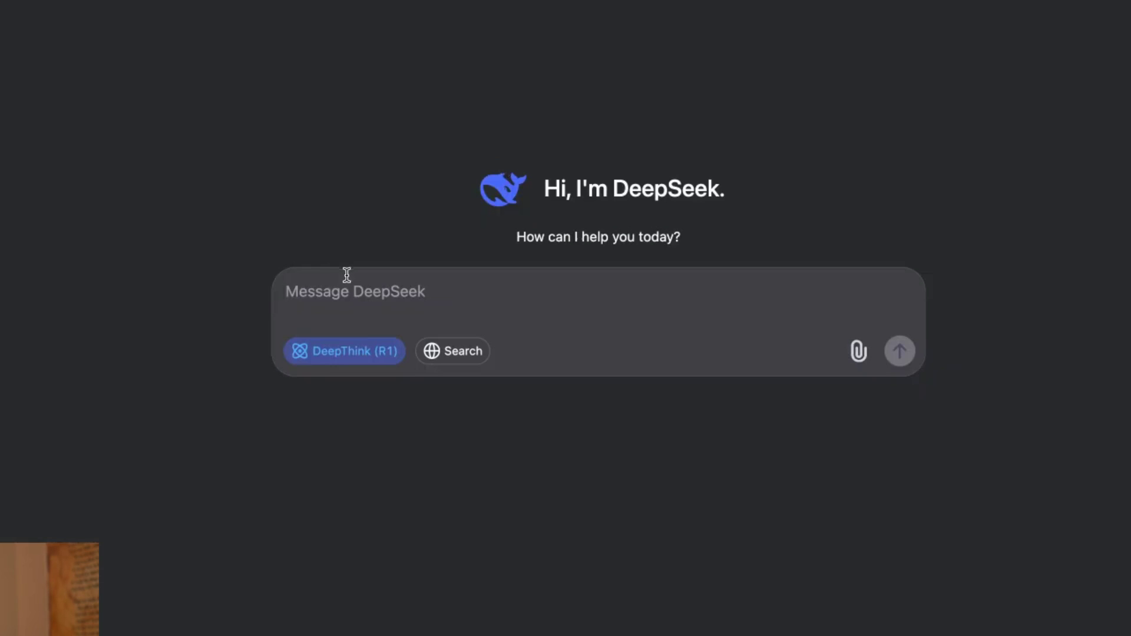
- Turn off DeepThink (R1) in DeepSeek and submit the copied blog post prompt there and to Grok 3
click(353, 353)
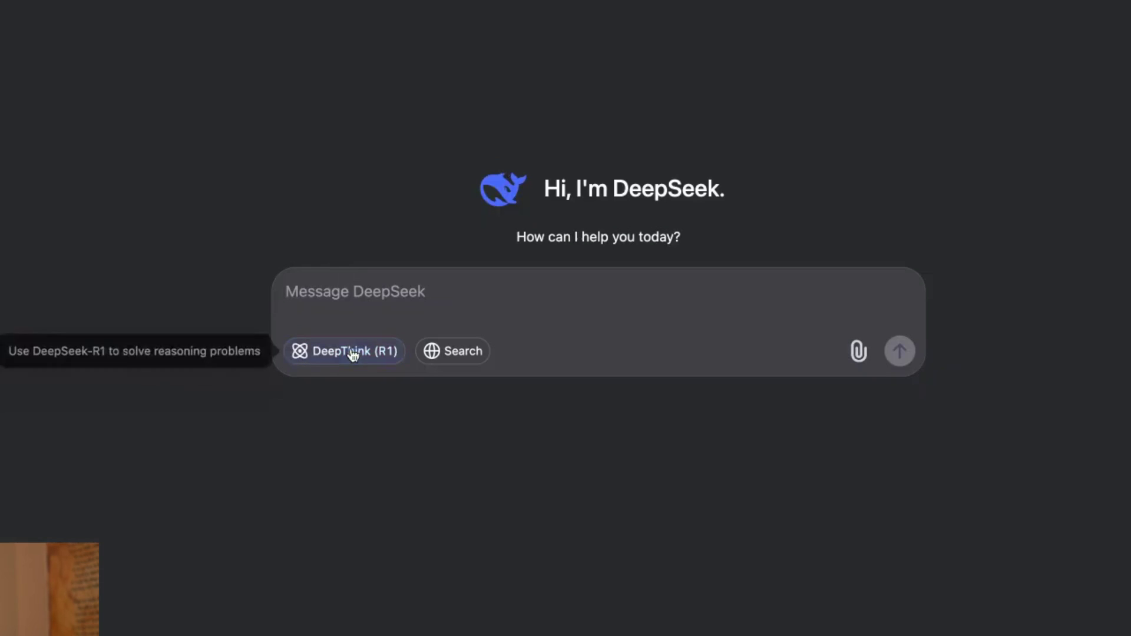
key(ctrl+v)
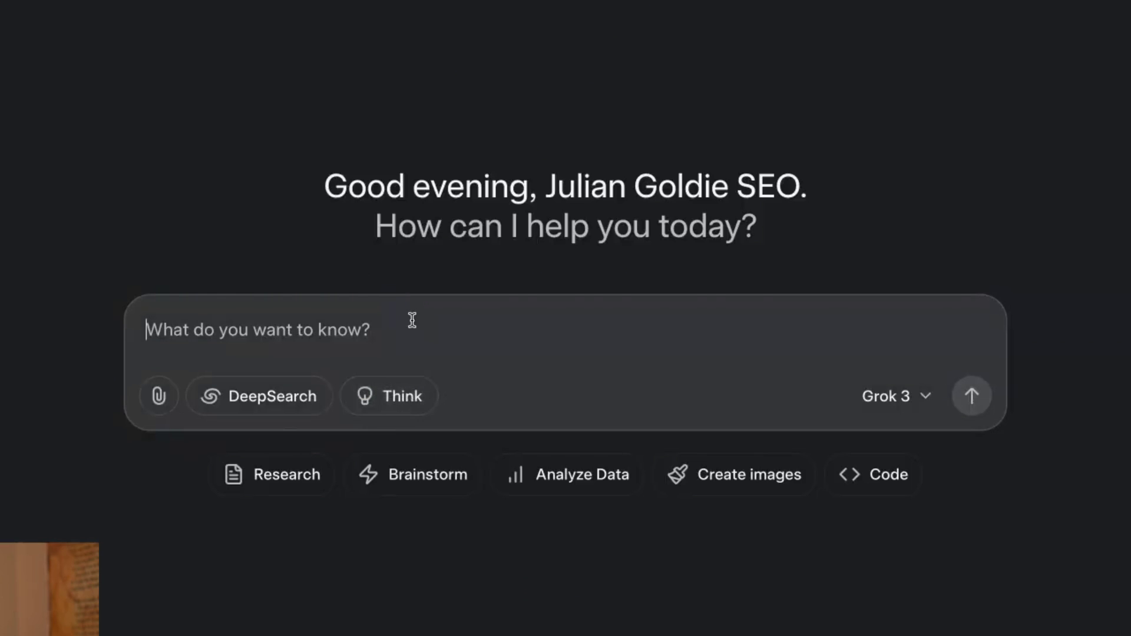
key(ctrl+v)
- Switch to the ChatGPT canvas and read the title, introduction and link-building section of its blog post
scroll(589, 176, down, 8)
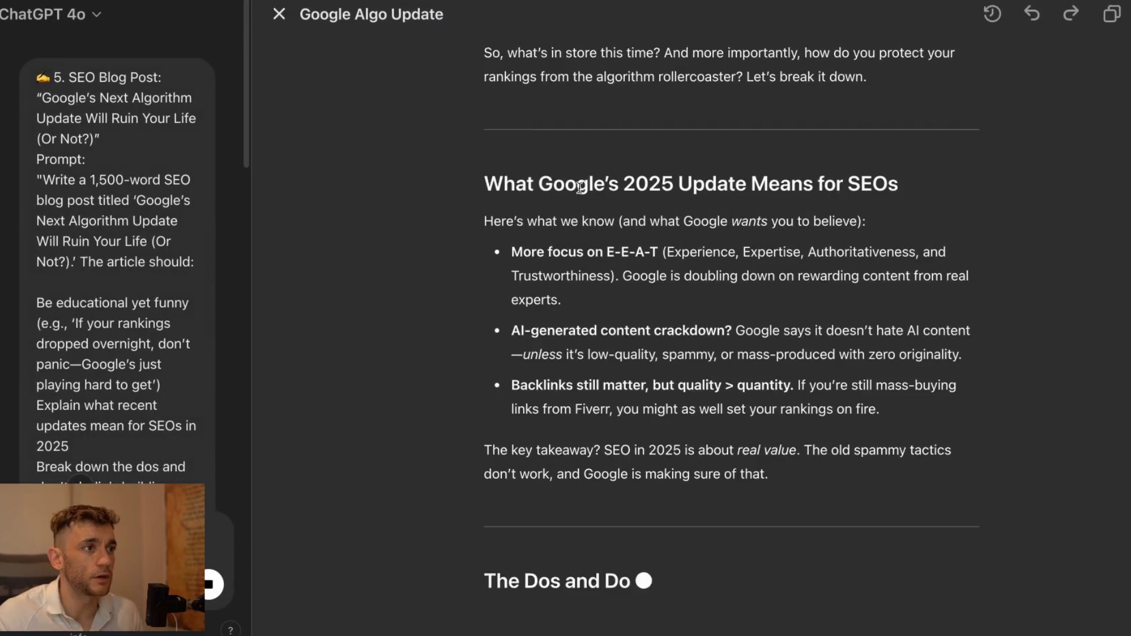
scroll(580, 187, up, 5)
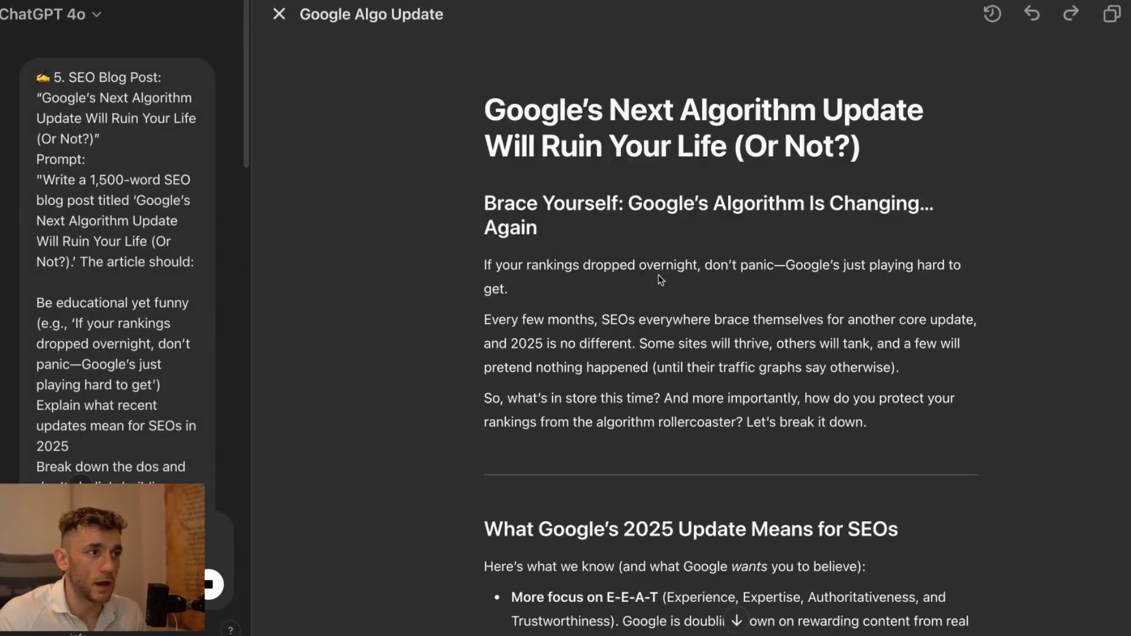
drag(492, 290, 507, 290)
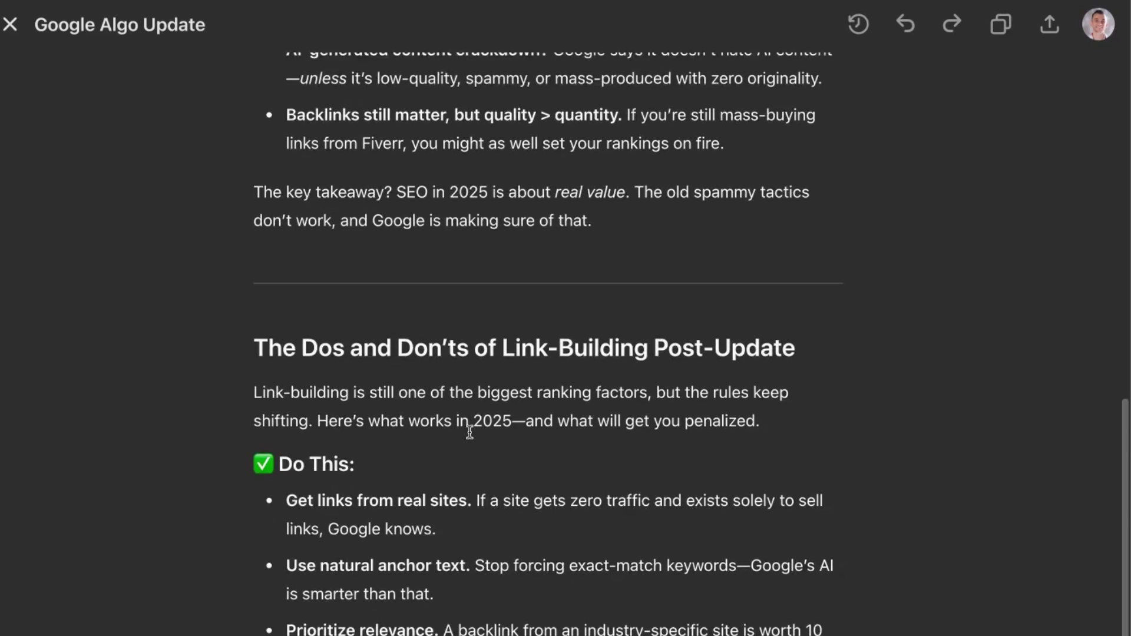
drag(274, 128, 740, 216)
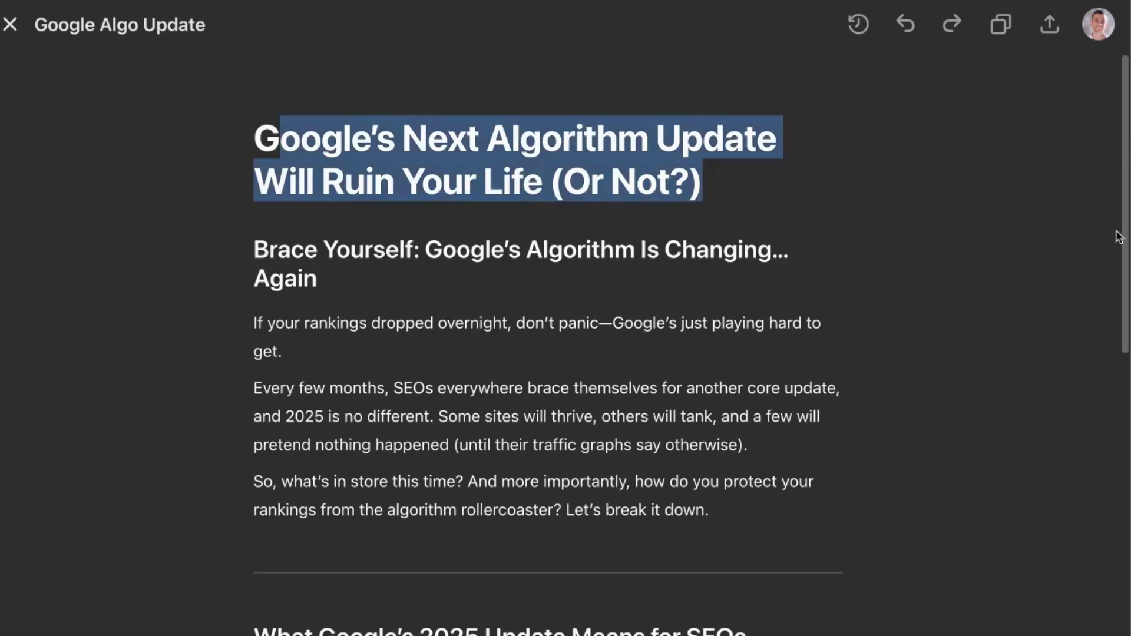
click(261, 232)
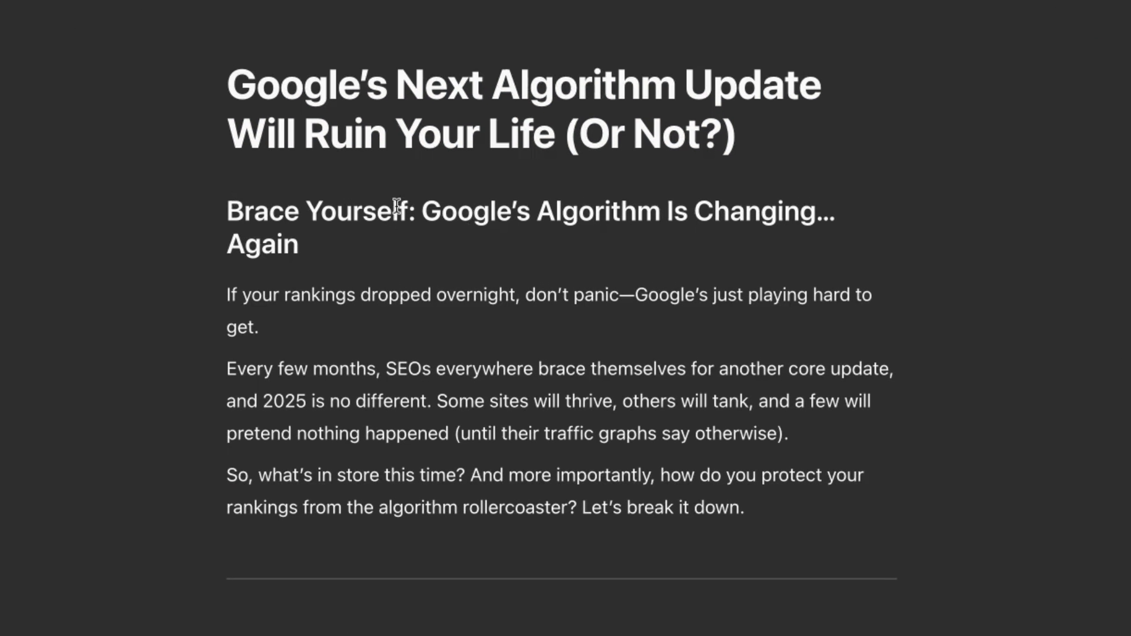
- Skim the rest of ChatGPT's blog post and count its words with Word Counter Plus
scroll(406, 306, down, 10)
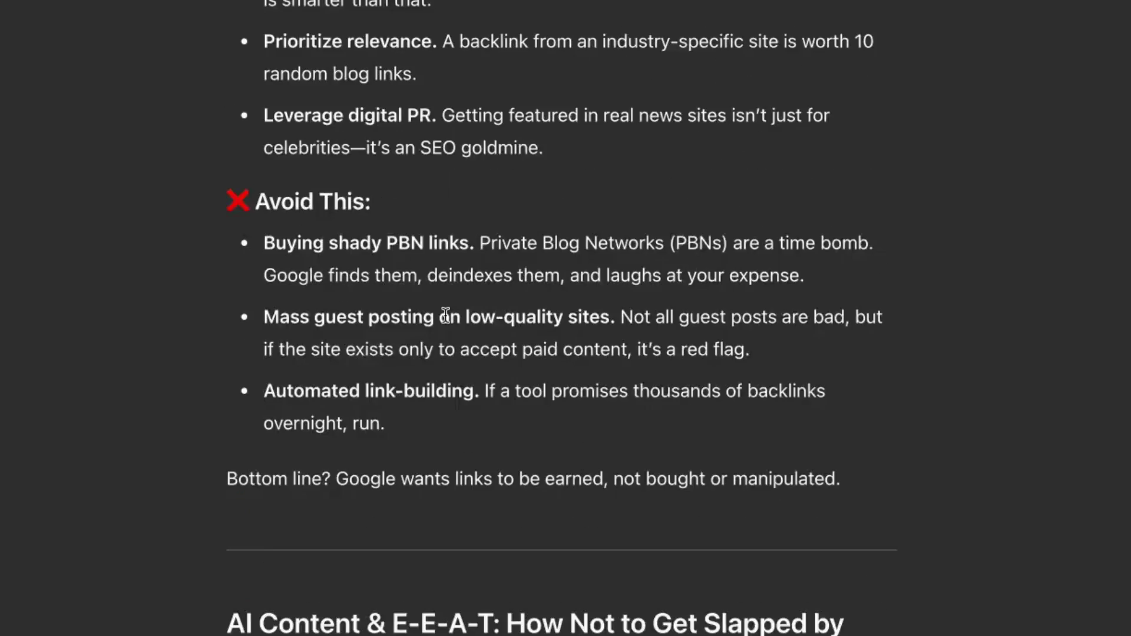
scroll(407, 306, up, 15)
double_click(240, 90)
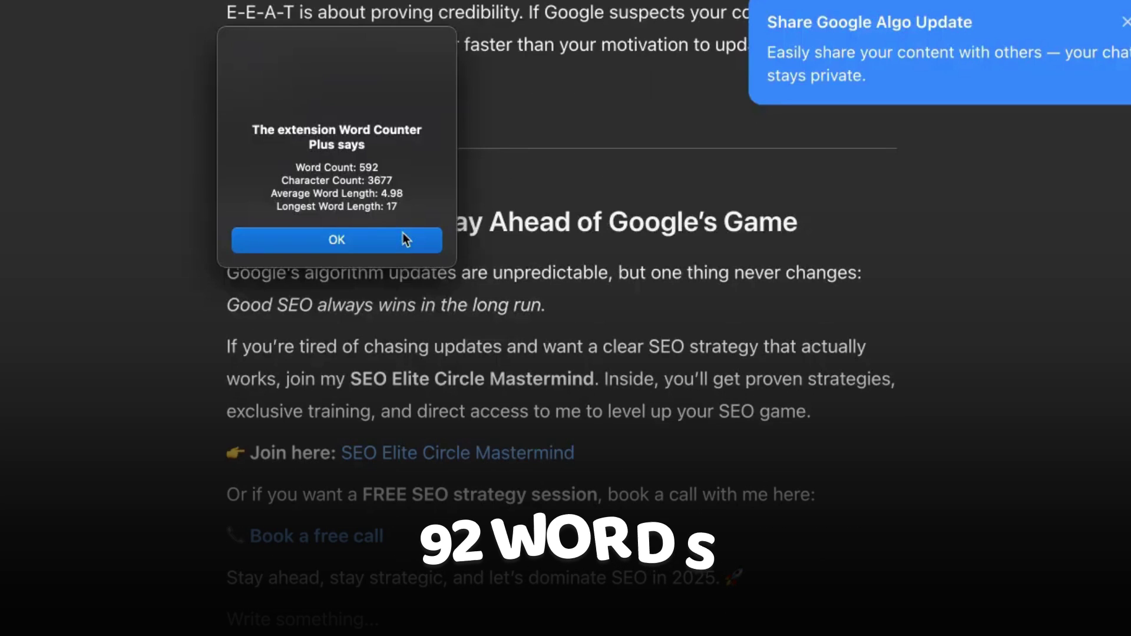
click(402, 232)
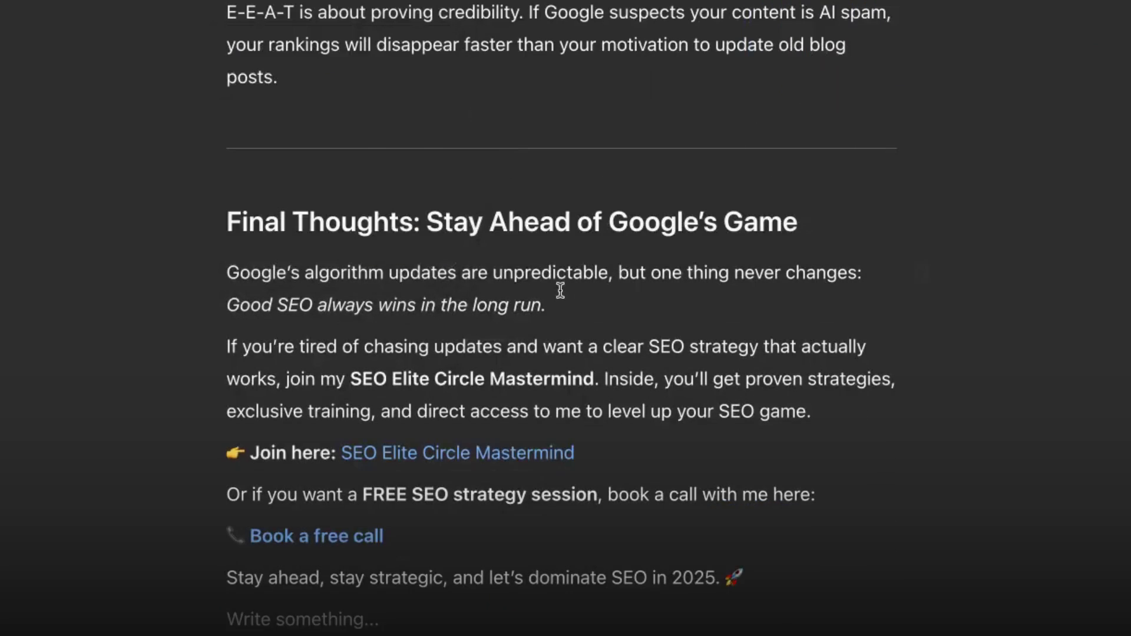
- Look over ChatGPT's post once more, and read the title and introduction of Claude's version
scroll(493, 247, up, 20)
scroll(478, 227, down, 5)
scroll(478, 227, up, 5)
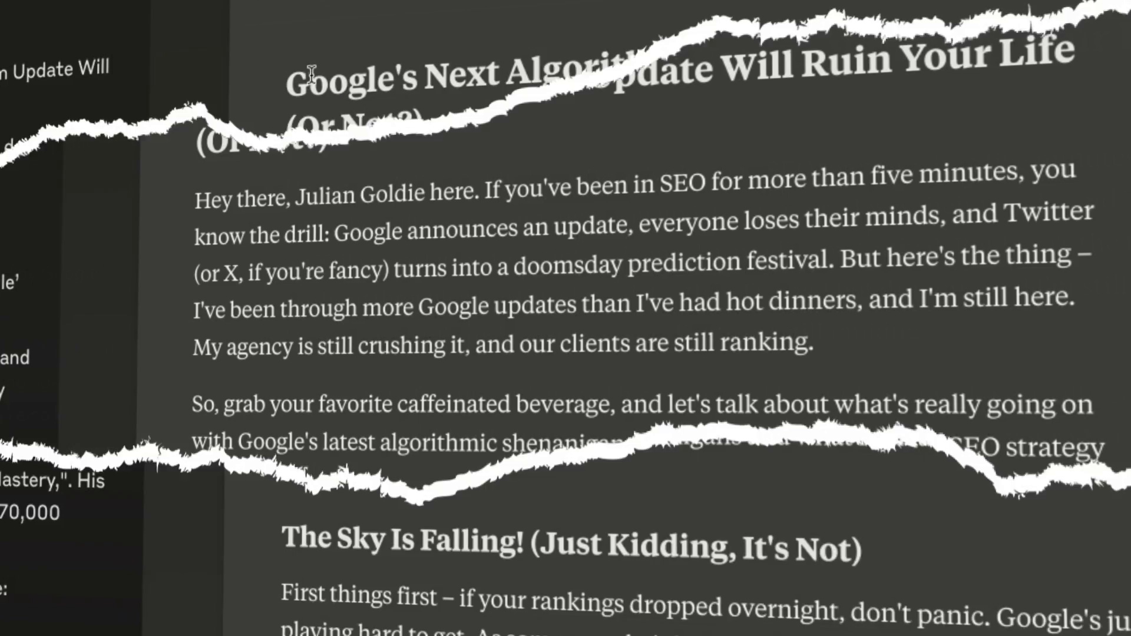
drag(421, 192, 673, 194)
drag(484, 202, 174, 177)
drag(114, 55, 310, 127)
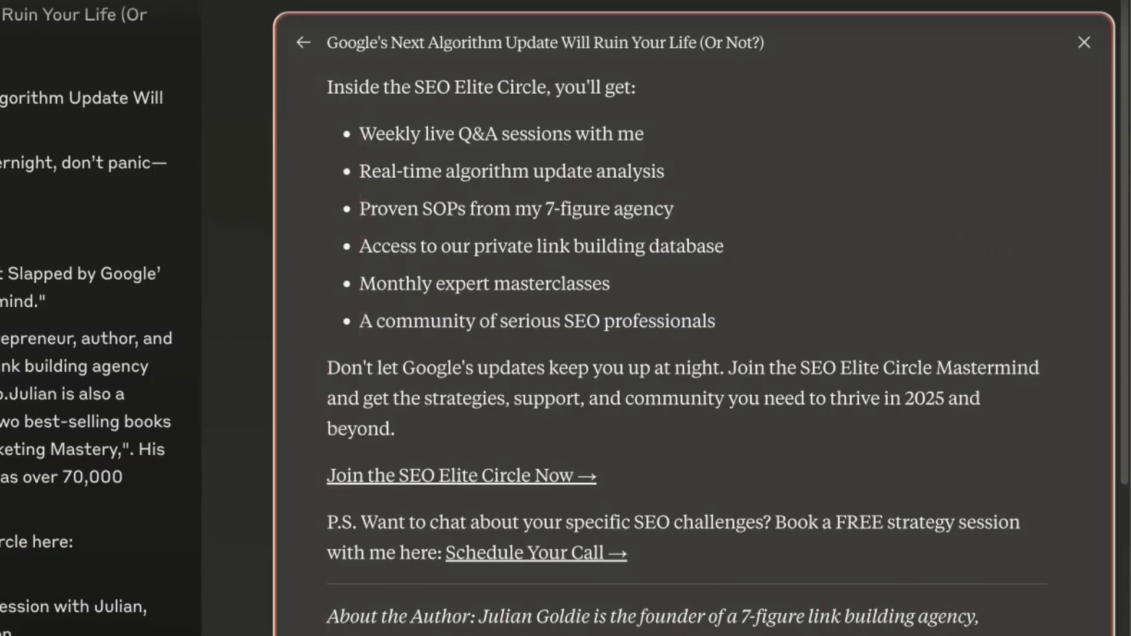
- Select the text of Claude's blog post and count its words with Word Counter Plus
drag(330, 86, 522, 359)
right_click(521, 359)
click(642, 533)
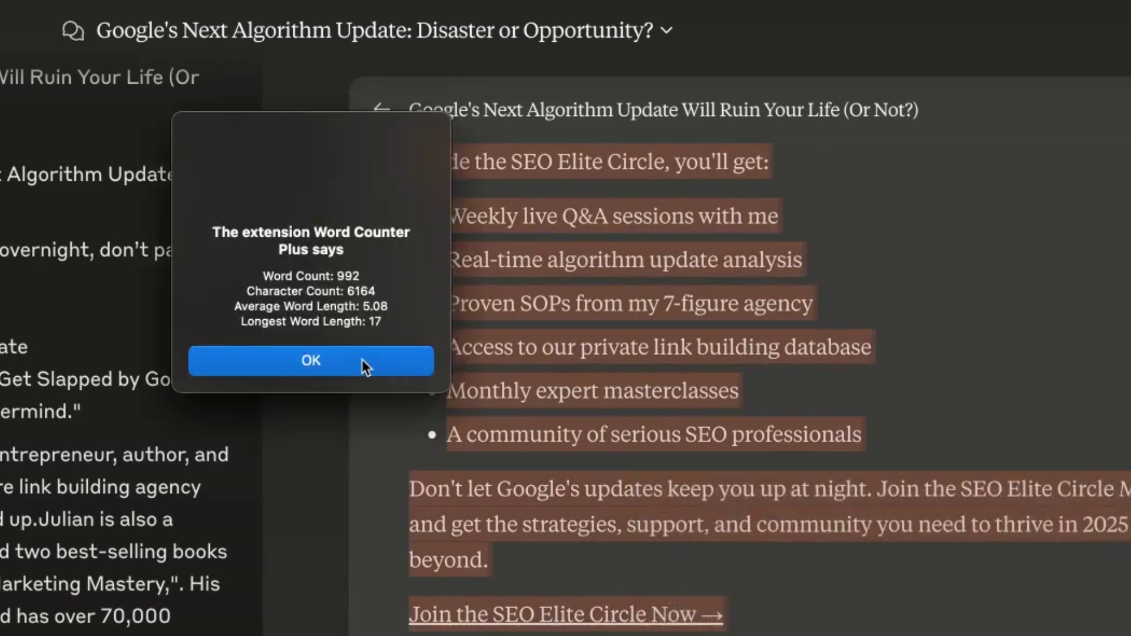
click(362, 359)
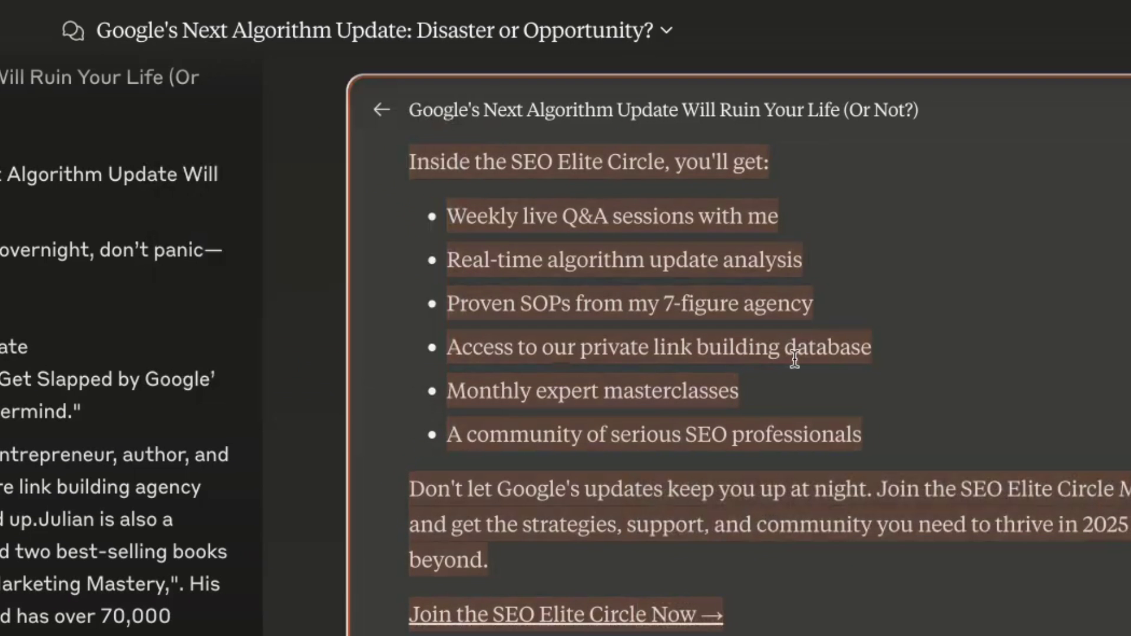
- Review the writing style of Claude's introduction and its "The Sky Is Falling! (Just Kidding, It's Not)" section
scroll(795, 358, up, 10)
scroll(795, 358, up, 10)
click(553, 416)
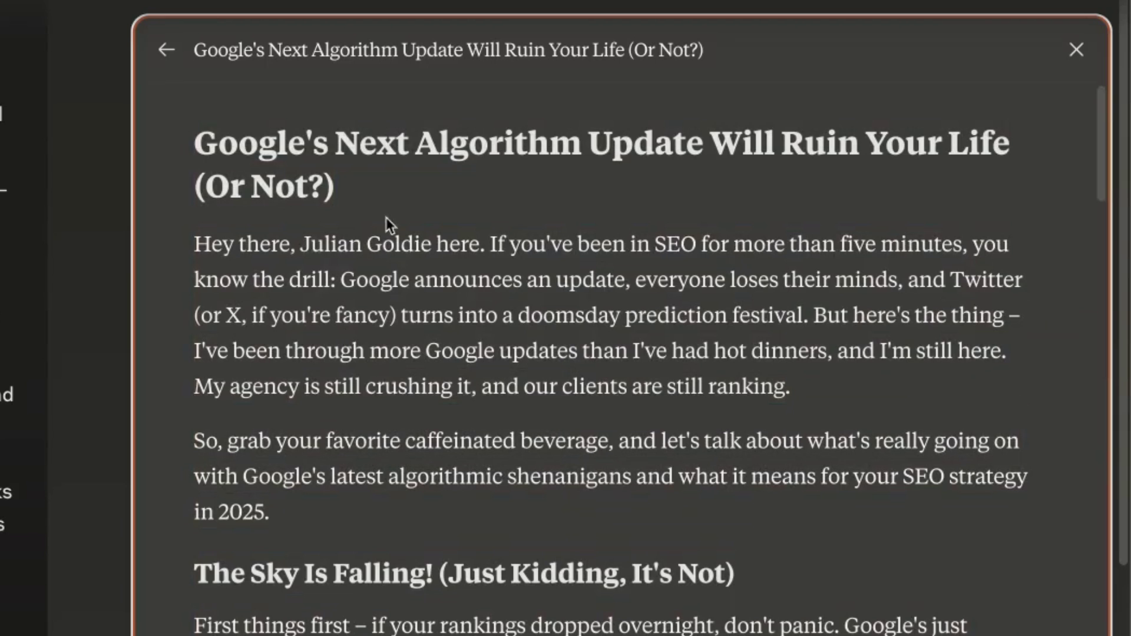
scroll(529, 525, down, 5)
drag(195, 291, 838, 302)
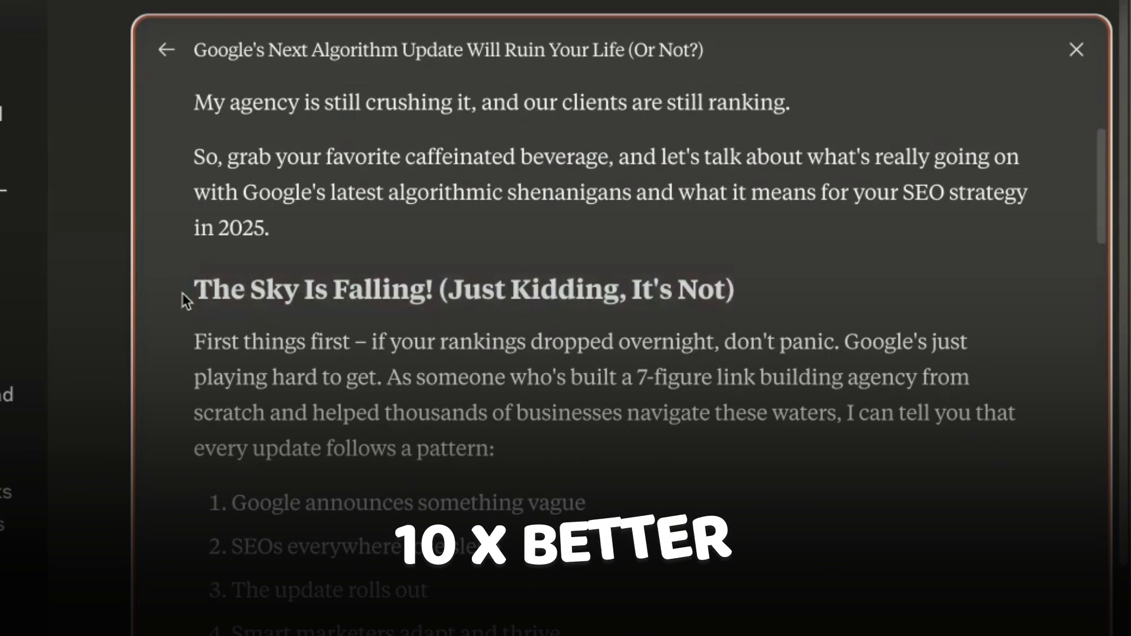
drag(182, 292, 736, 289)
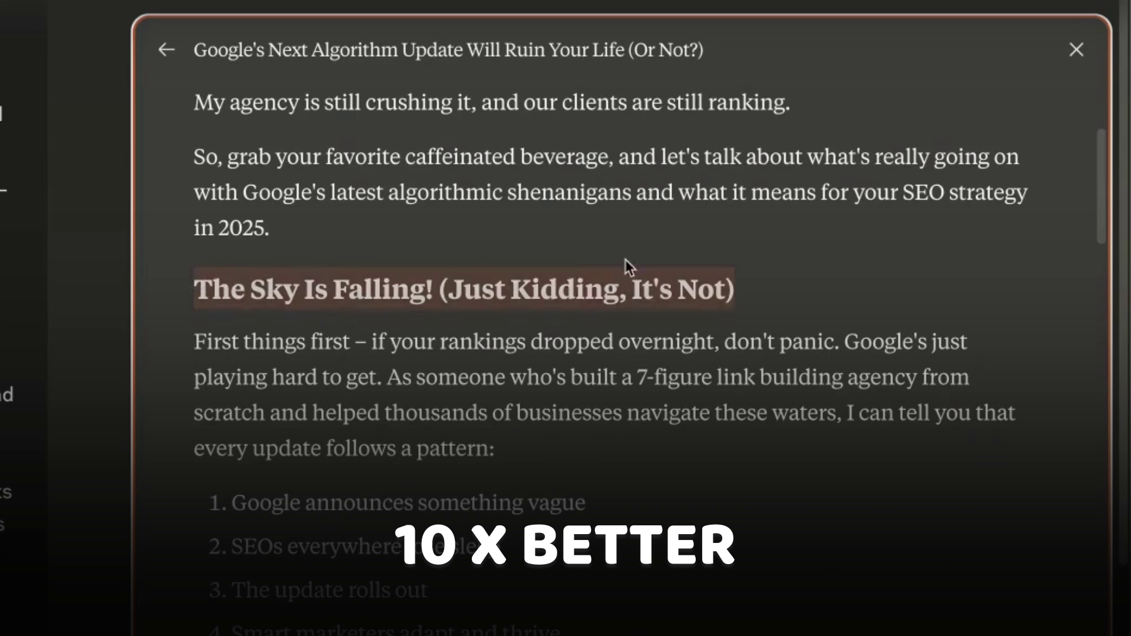
triple_click(185, 328)
drag(185, 323, 447, 630)
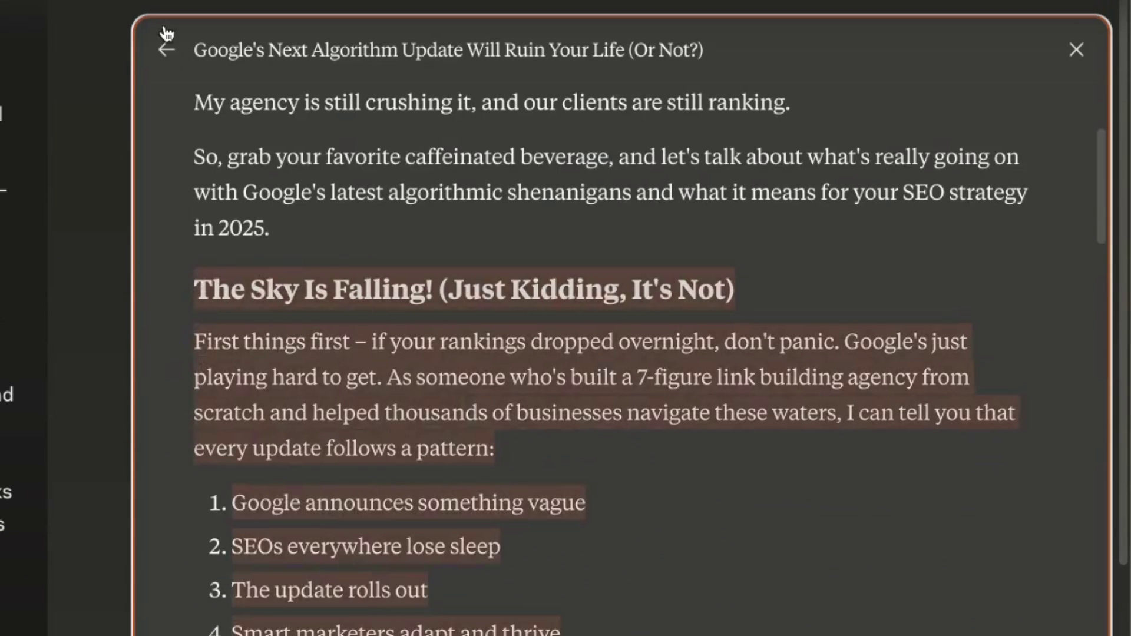
scroll(454, 371, up, 5)
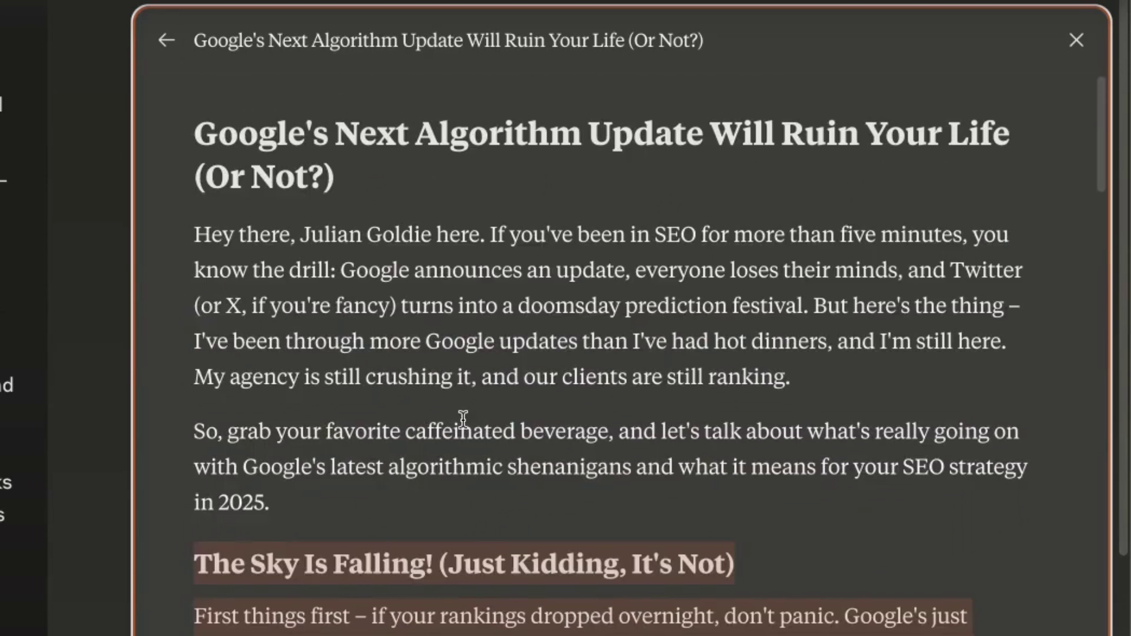
click(497, 469)
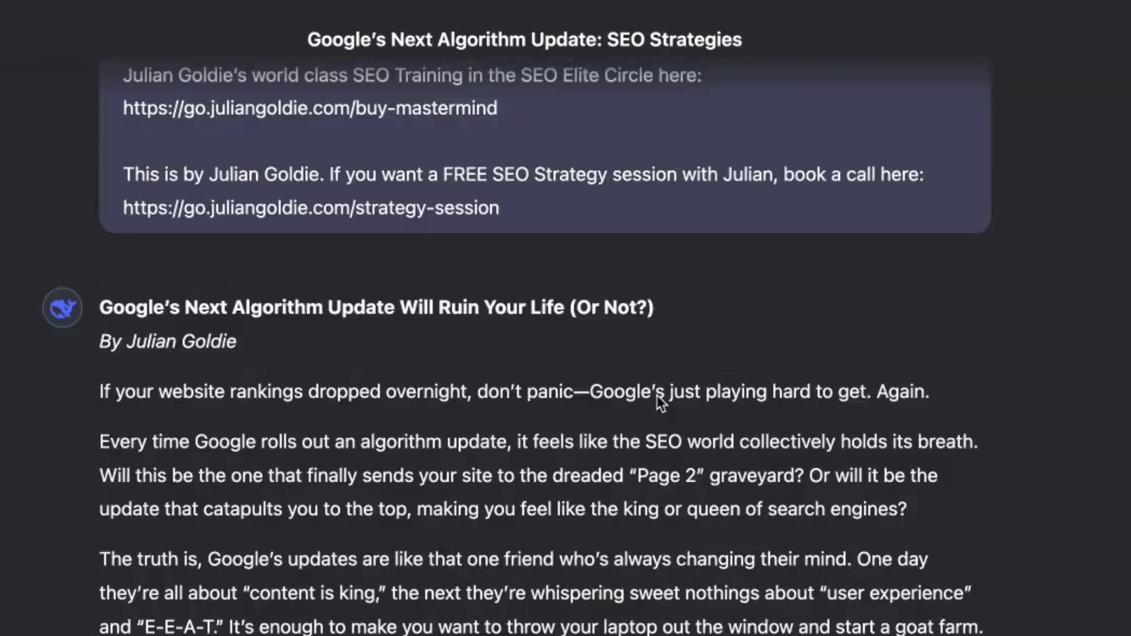
- Switch to DeepSeek's blog post, select the article body and count its words with Word Counter Plus
scroll(661, 404, up, 1)
drag(97, 416, 981, 618)
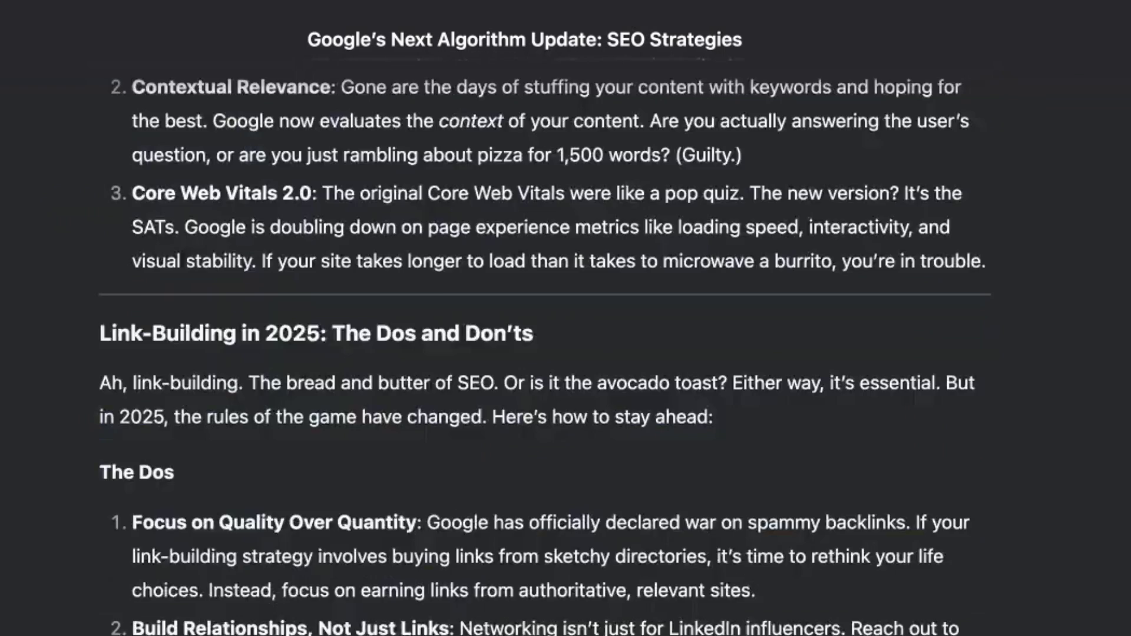
right_click(333, 533)
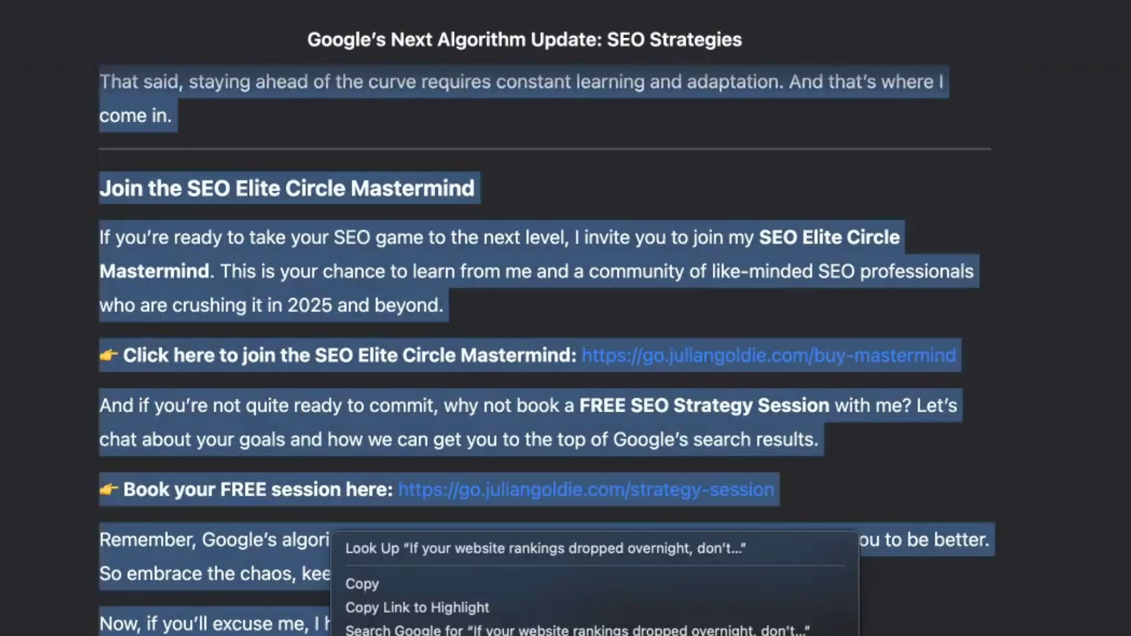
click(413, 635)
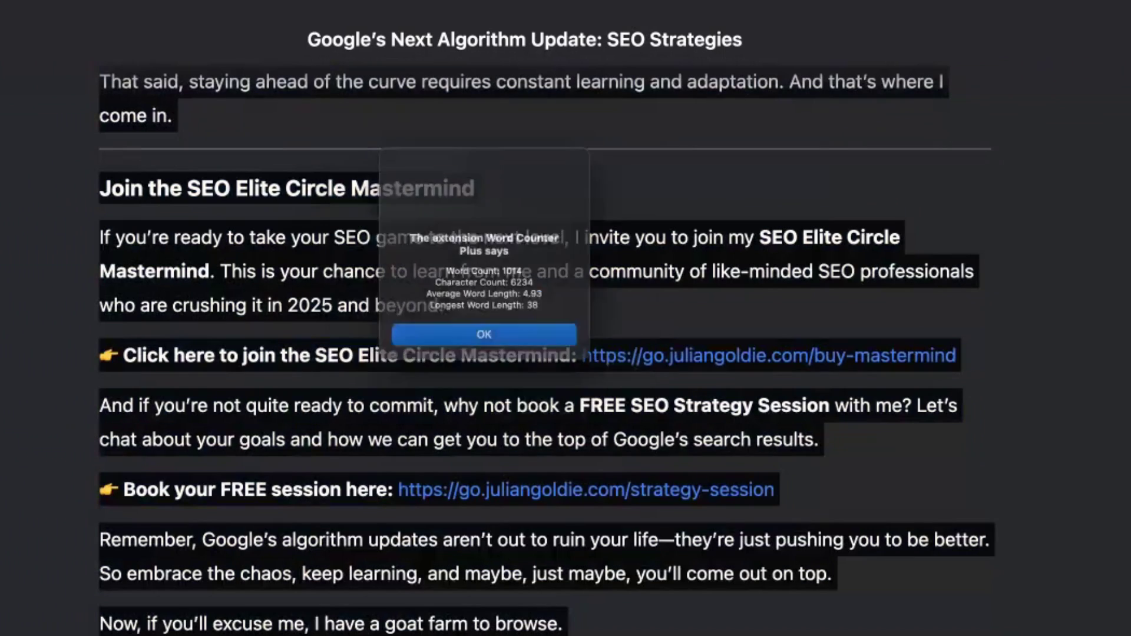
click(497, 375)
click(501, 353)
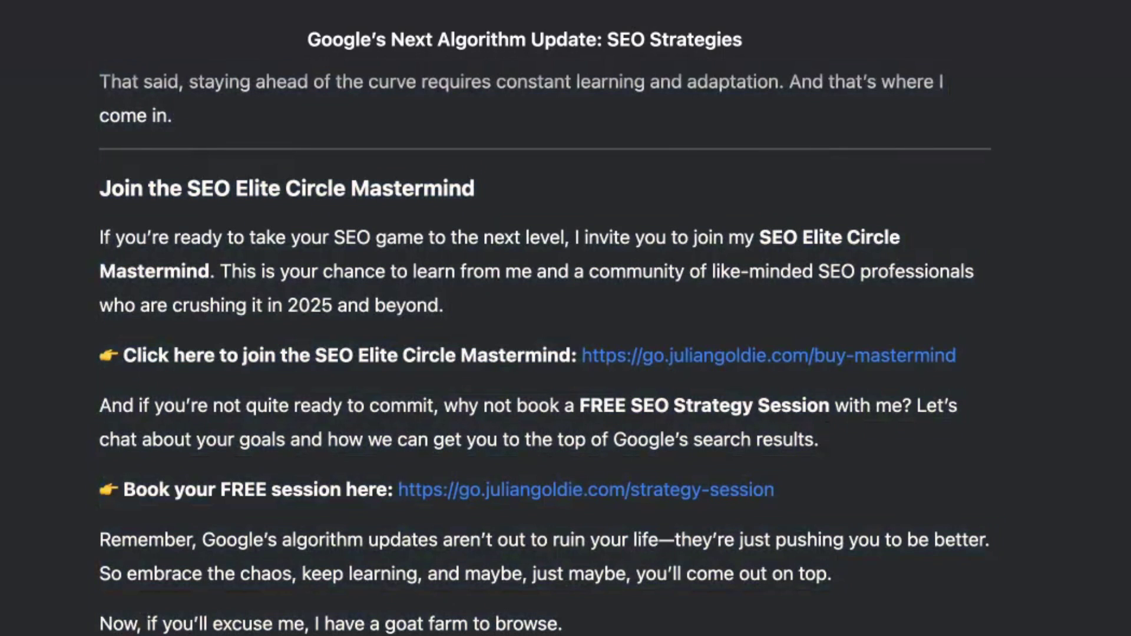
- Read the closing author sign-off and the opening paragraphs of DeepSeek's blog post
drag(151, 477, 513, 483)
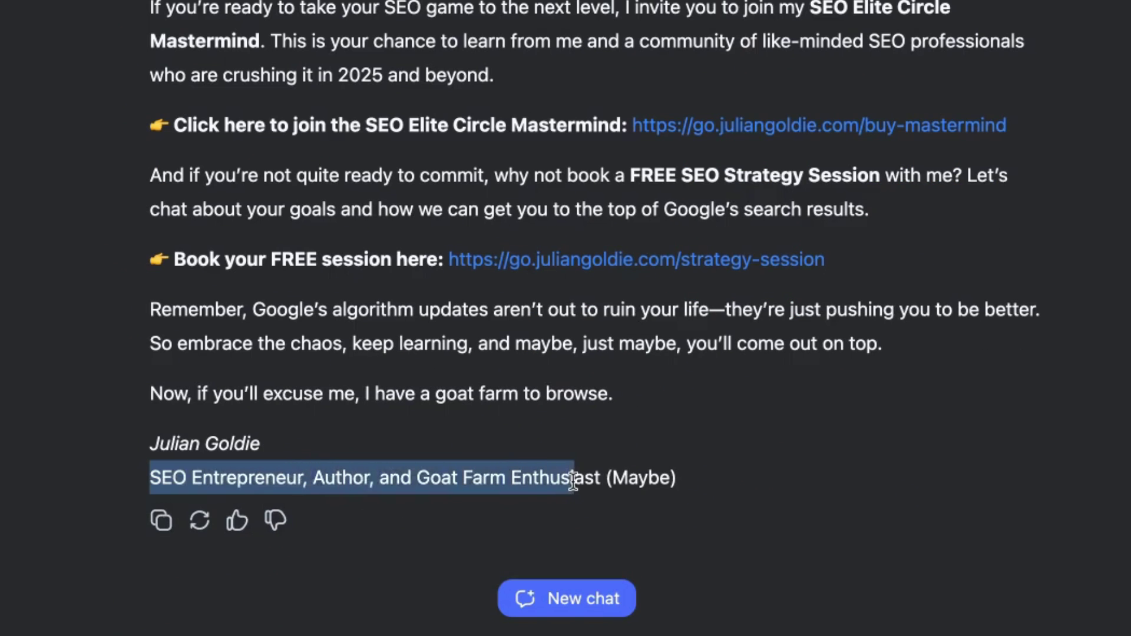
click(700, 479)
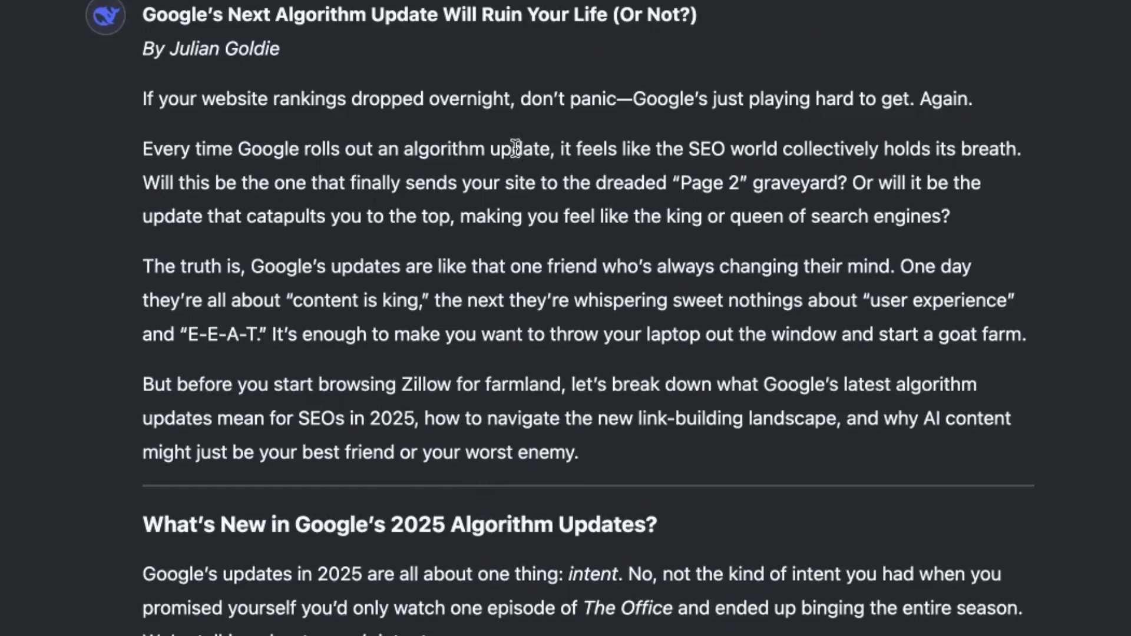
scroll(624, 235, up, 1)
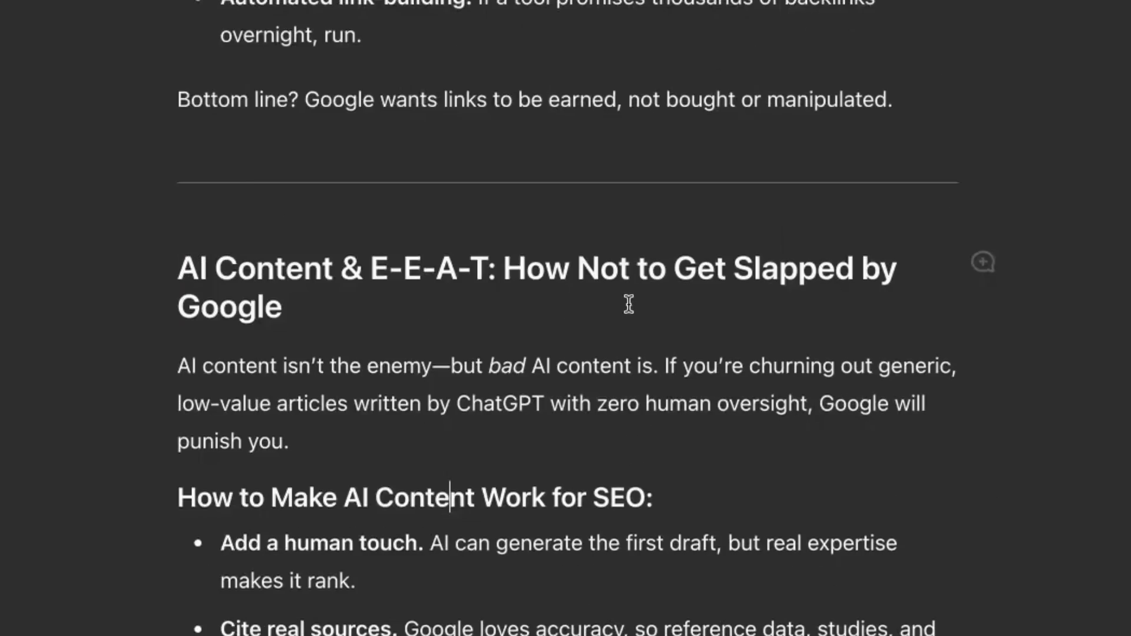
- Return to ChatGPT's blog post and examine its opening line about rankings dropping overnight
scroll(629, 304, up, 20)
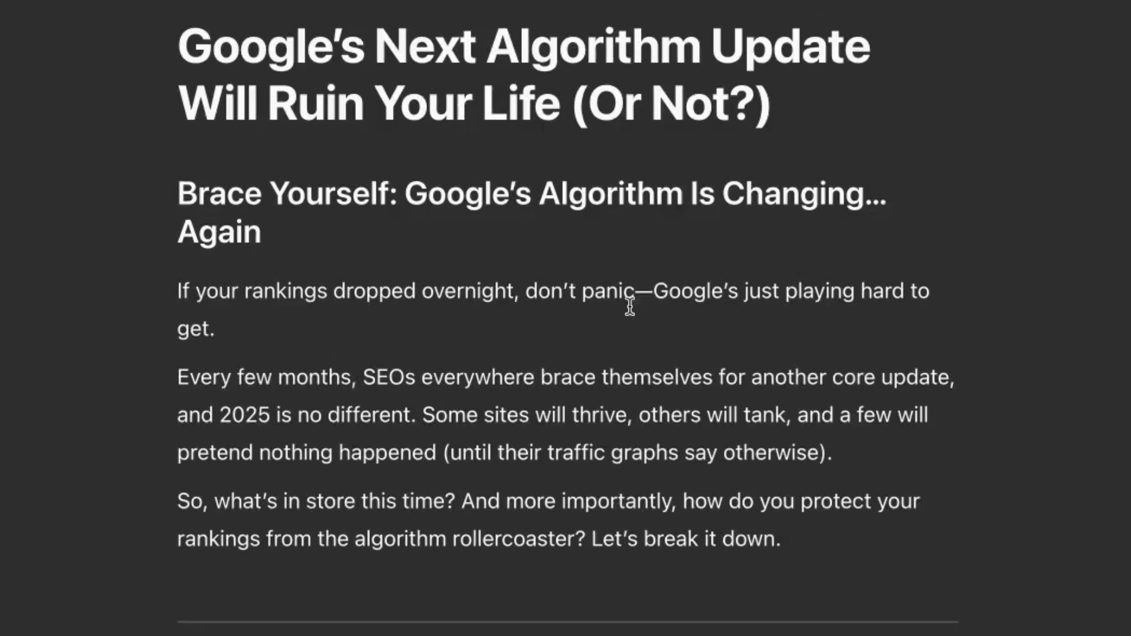
triple_click(366, 288)
right_click(387, 291)
click(216, 295)
triple_click(215, 298)
click(491, 537)
- Switch to Grok 3's blog post and examine its stated word count and opening paragraphs, selecting the article text
scroll(372, 392, down, 20)
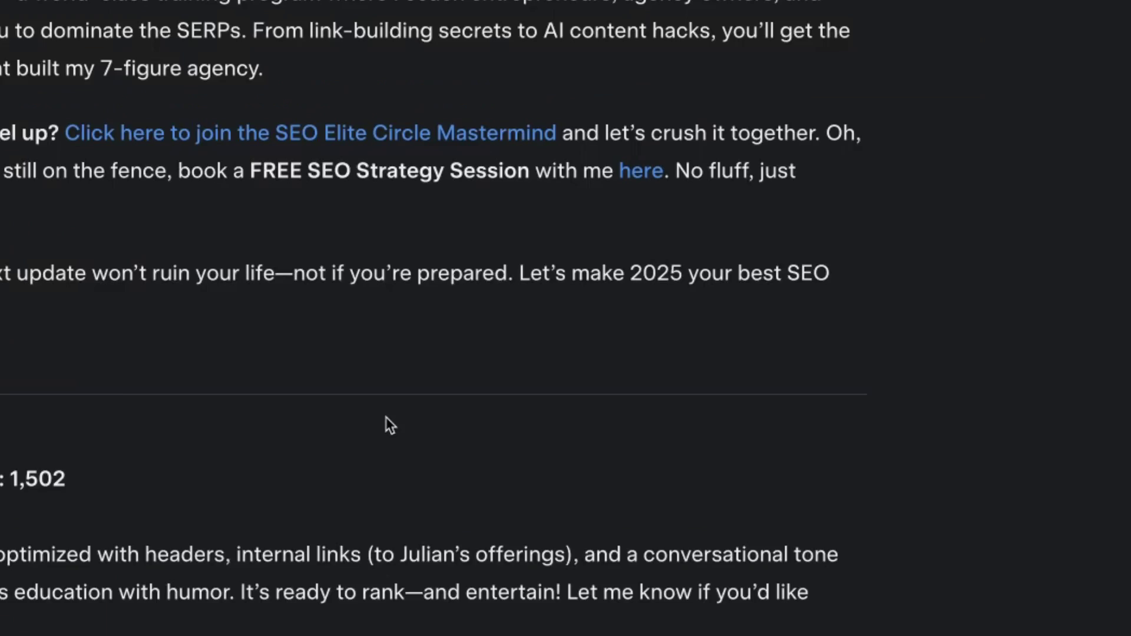
scroll(386, 419, up, 20)
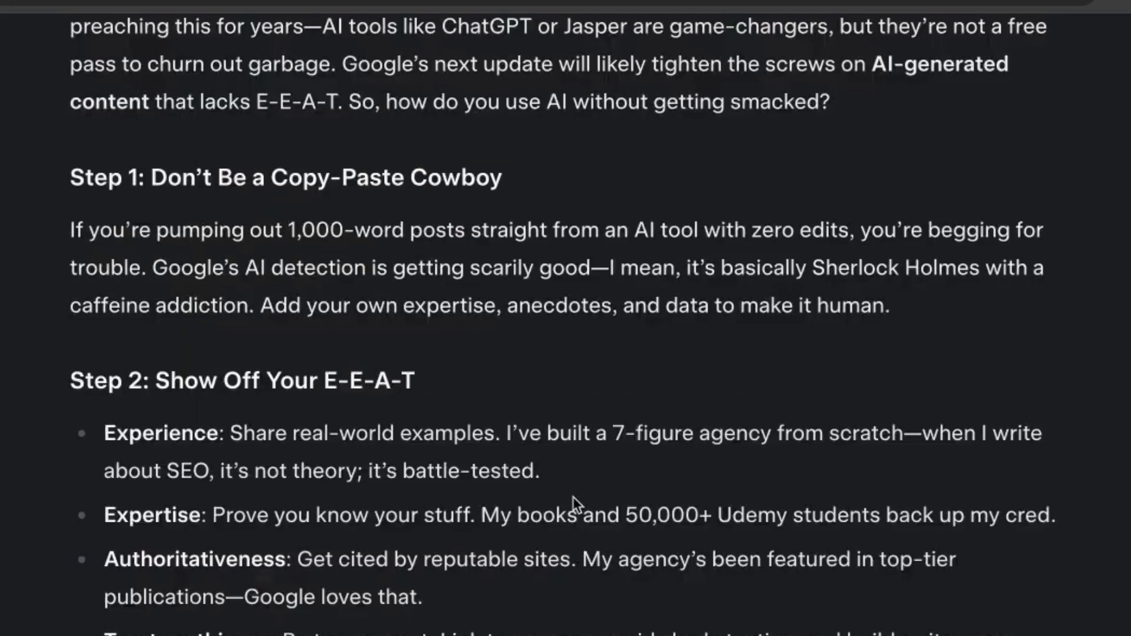
scroll(76, 291, up, 1)
drag(75, 291, 377, 633)
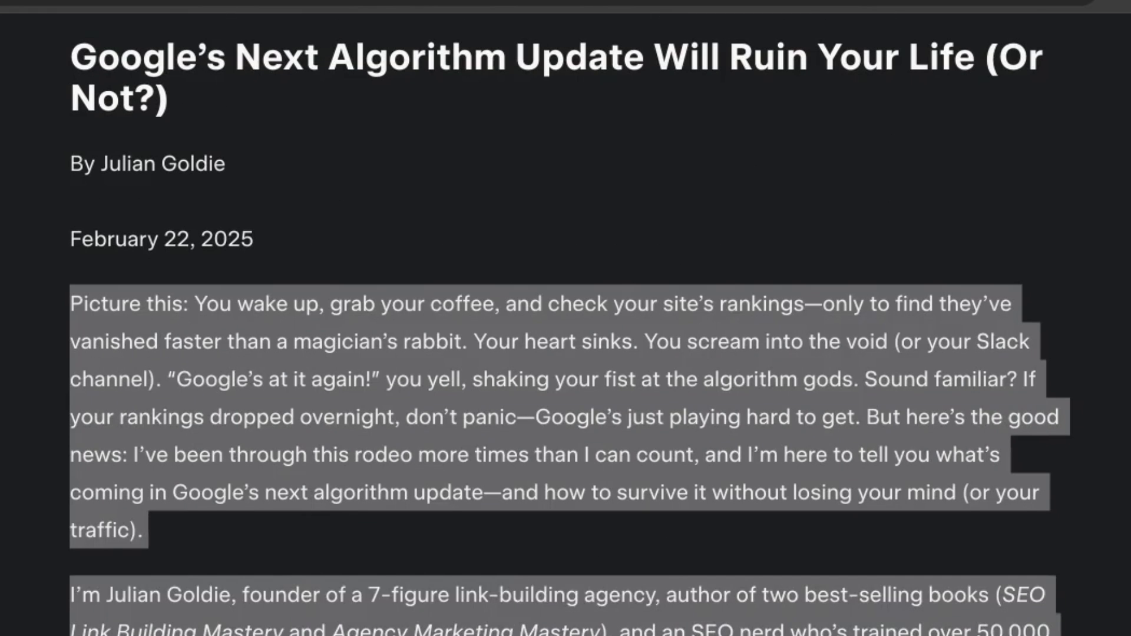
click(158, 331)
drag(58, 296, 413, 635)
click(413, 630)
scroll(530, 412, down, 3)
drag(229, 601, 534, 569)
drag(625, 558, 357, 119)
click(504, 182)
- Read the link-building dos and don'ts and the AI content and E-E-A-T sections of Grok 3's post
scroll(621, 245, down, 20)
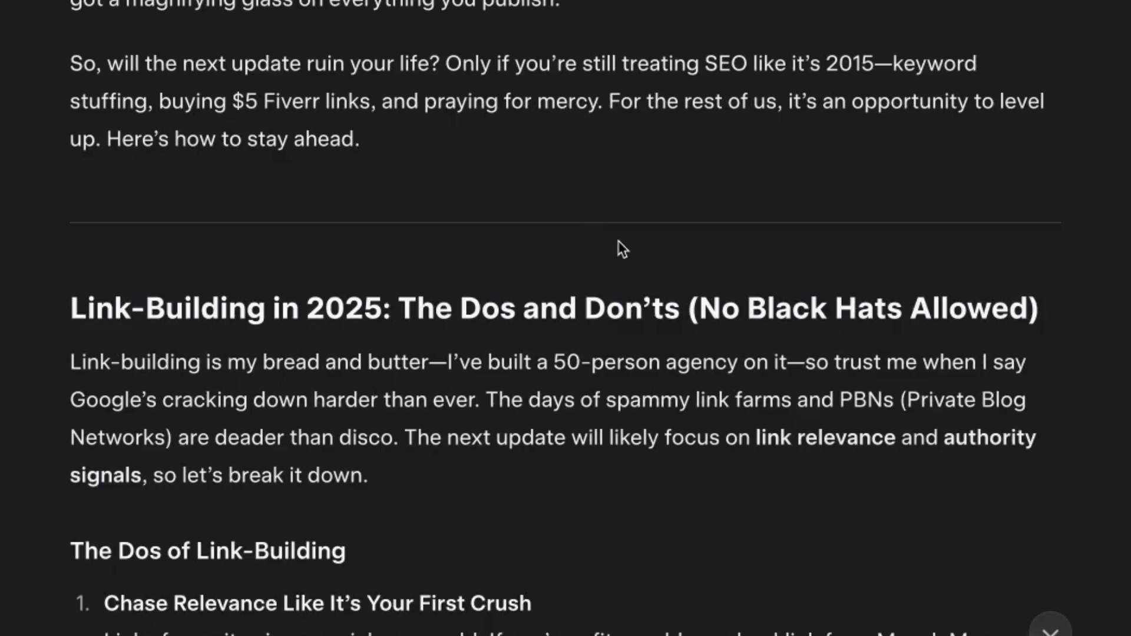
scroll(617, 295, down, 12)
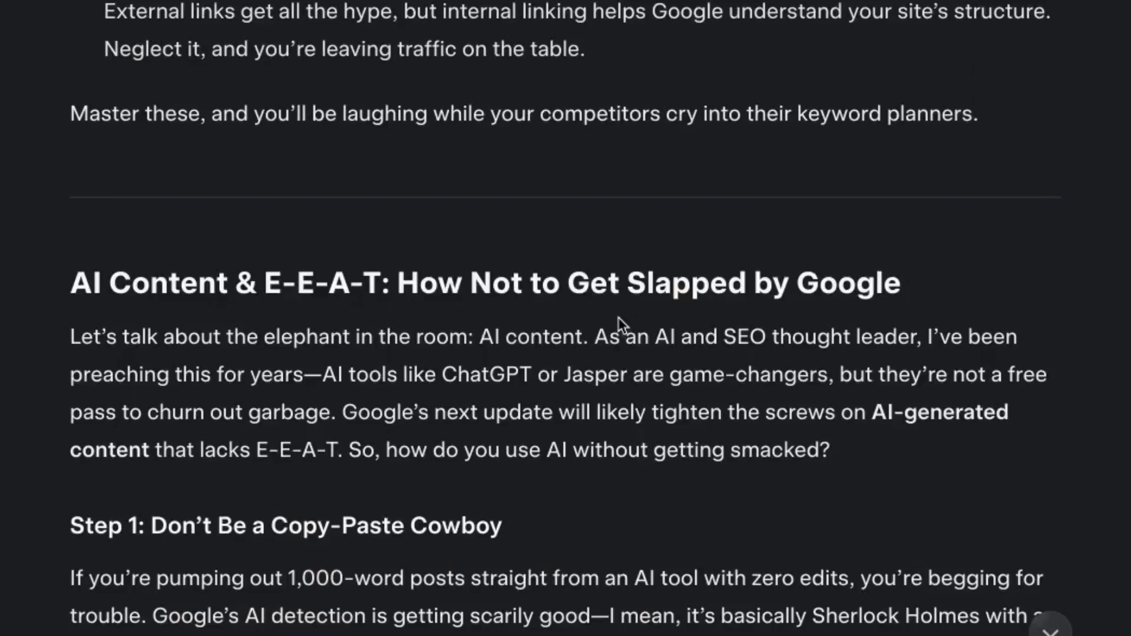
scroll(539, 447, up, 1)
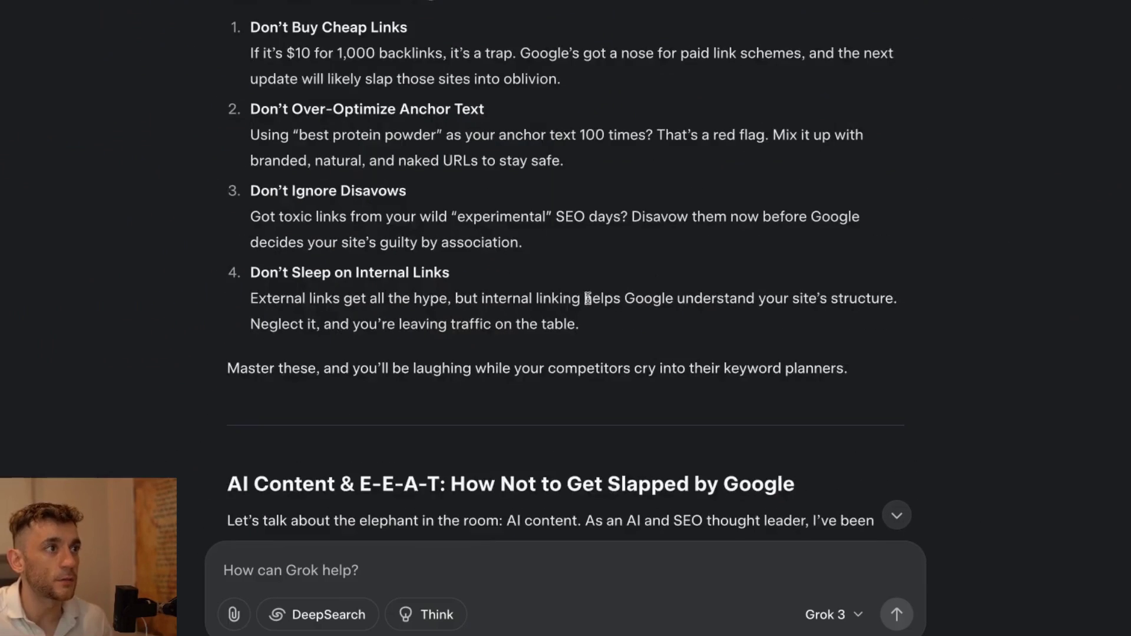
scroll(253, 193, up, 5)
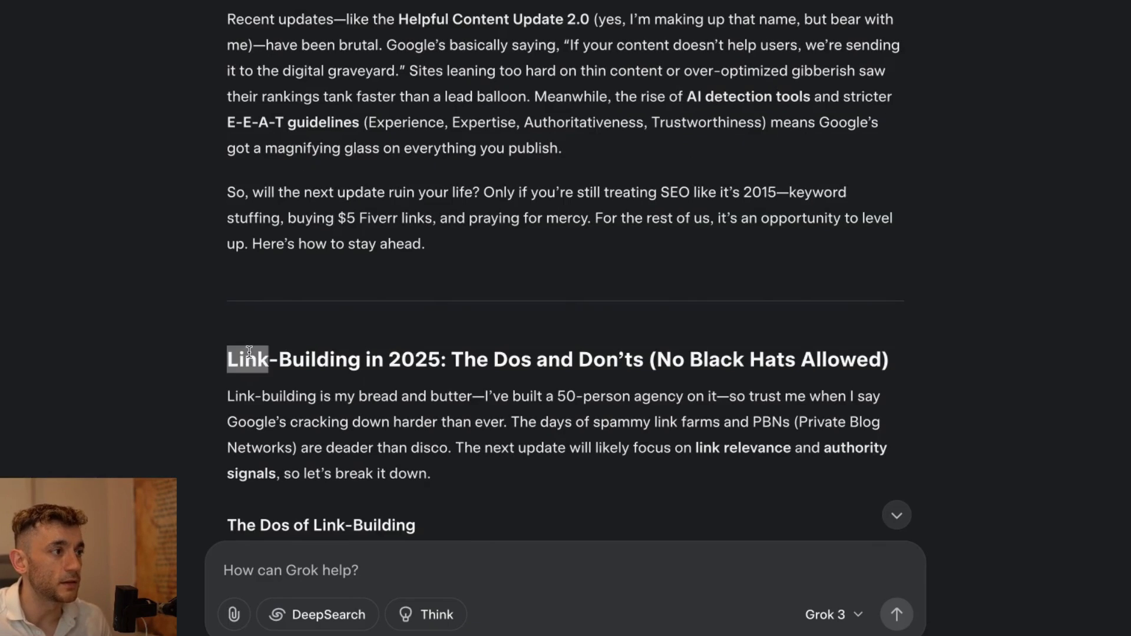
- Count the words in Grok 3's blog post with Word Counter Plus and compare the result with the post's stated word count
scroll(727, 383, down, 15)
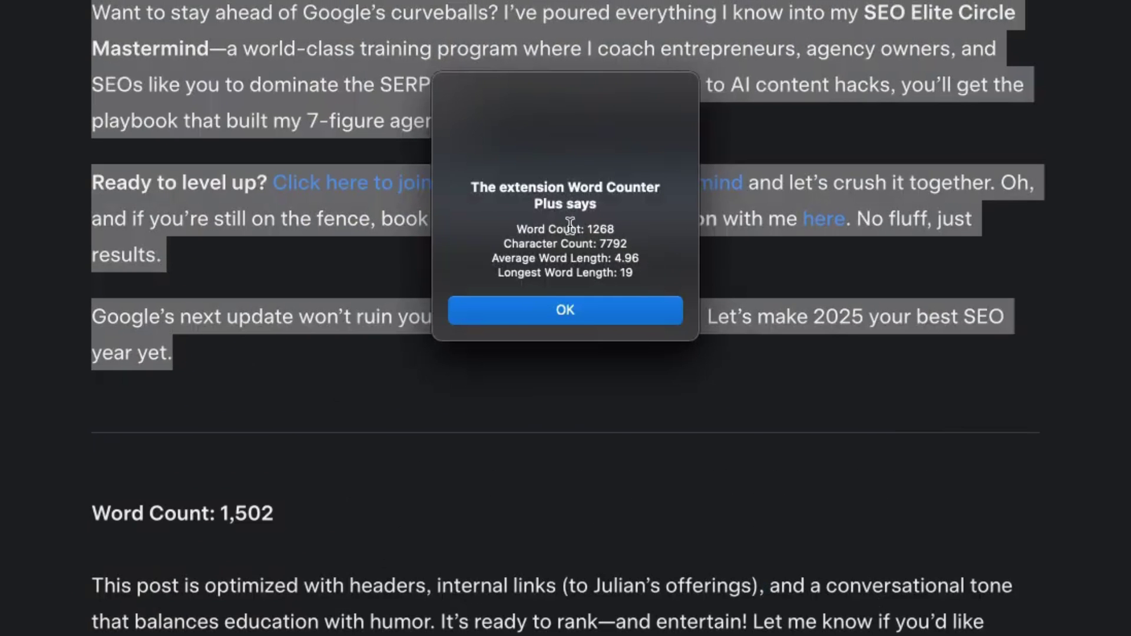
double_click(571, 226)
drag(570, 228, 710, 237)
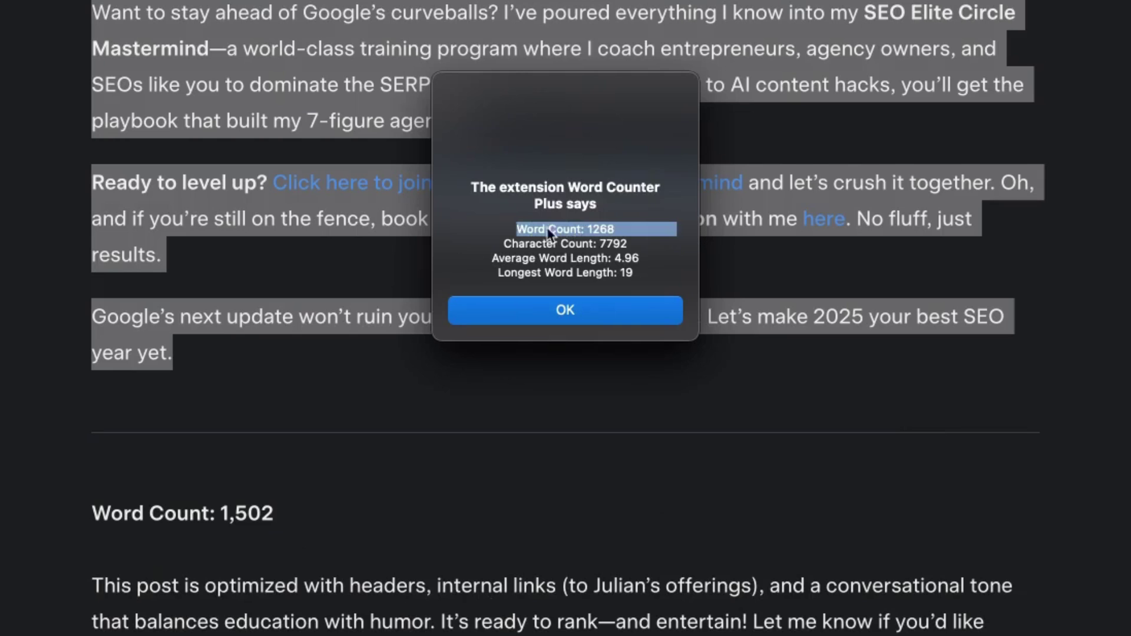
click(545, 306)
drag(109, 529, 305, 533)
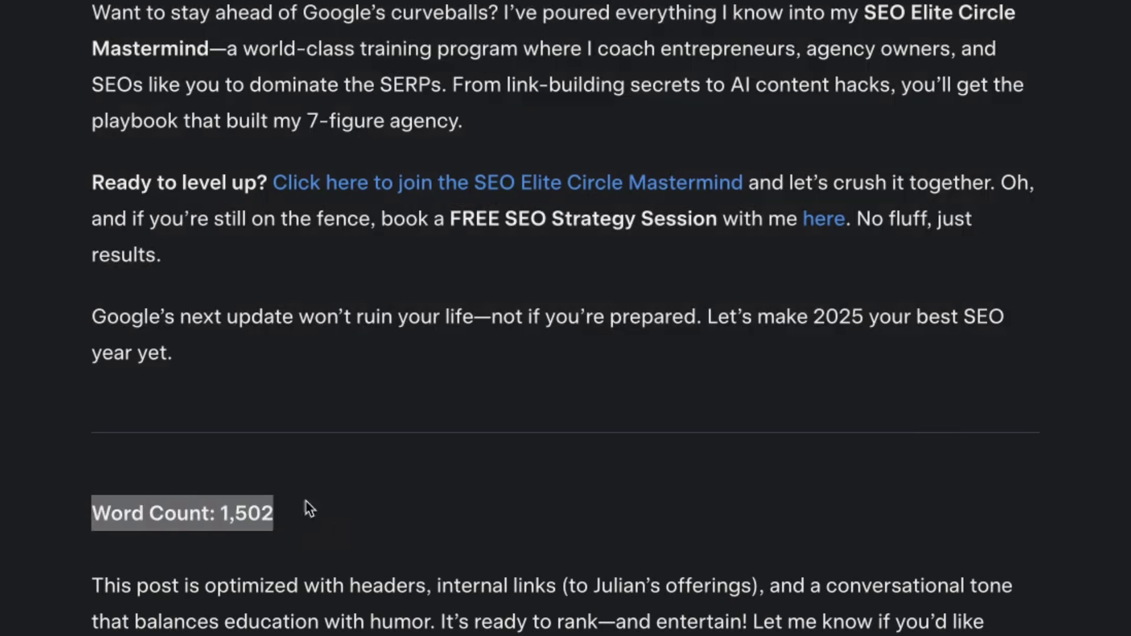
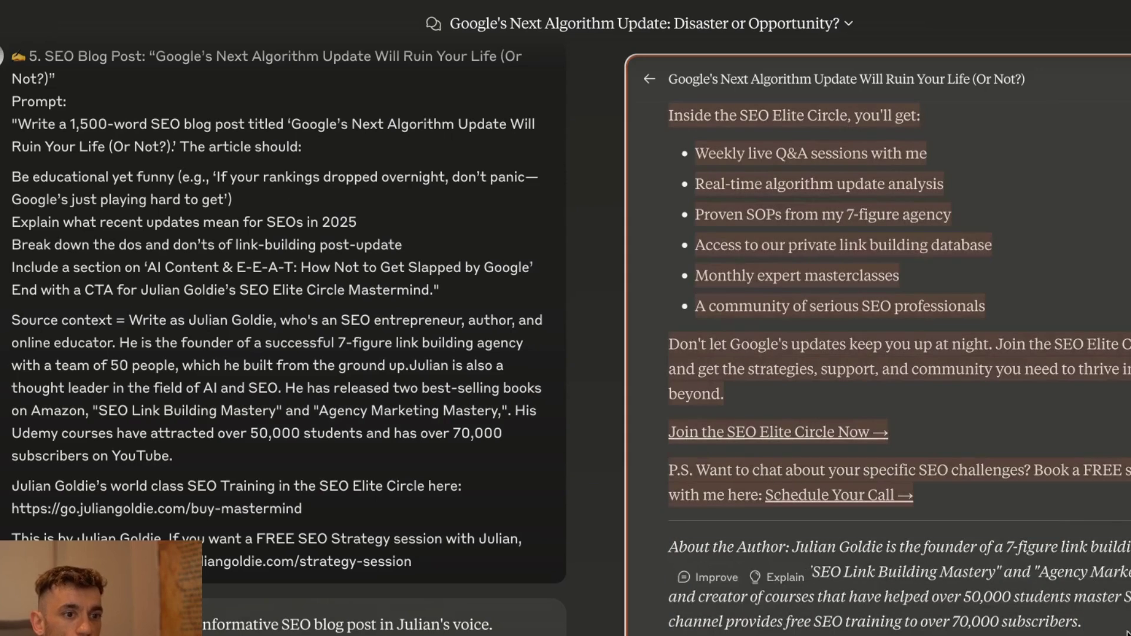
- Open the ZeroGPT AI detector in a new browser tab and bring up its text entry area
key(ctrl+t)
text(zero)
key(Return)
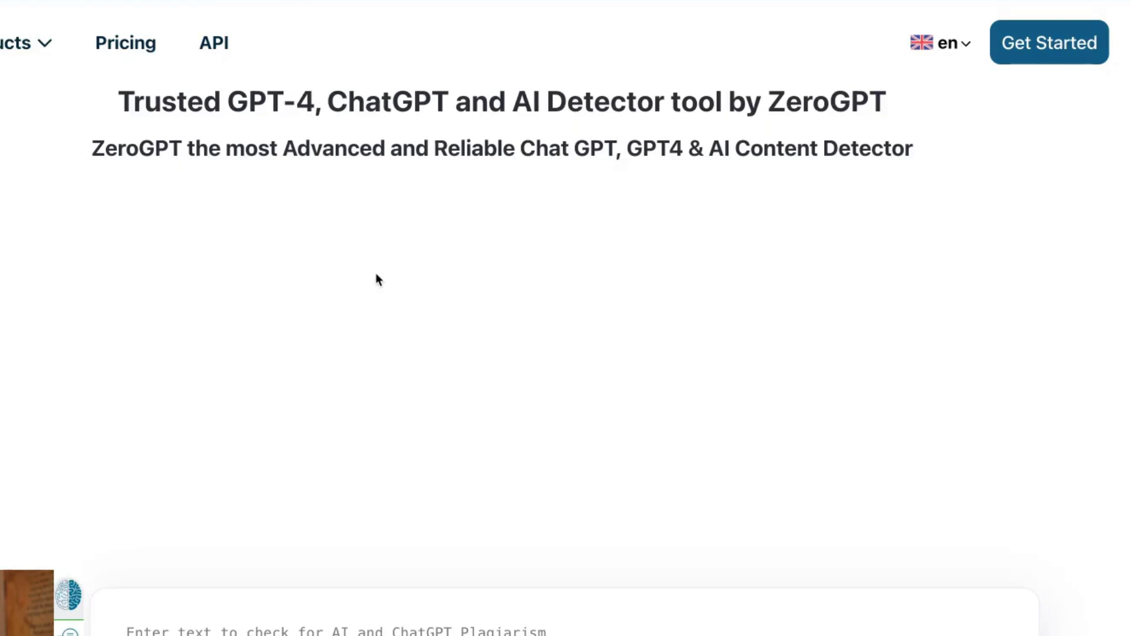
scroll(387, 472, down, 10)
scroll(394, 93, up, 4)
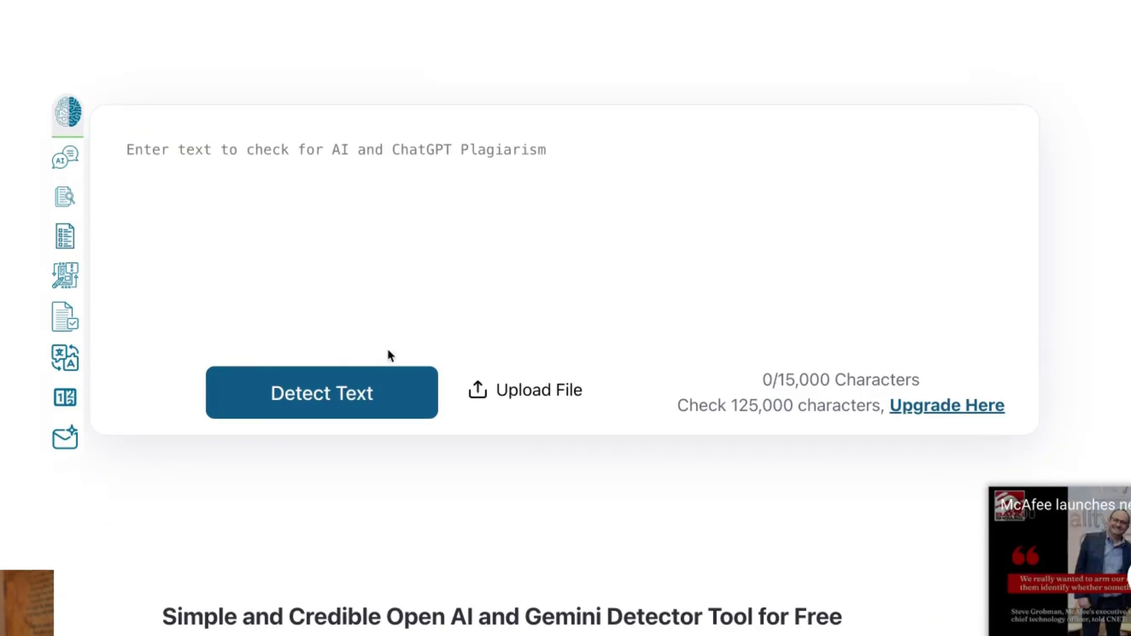
- Run AI detection on Claude's blog post in ZeroGPT and examine the verdict
click(388, 349)
key(ctrl+v)
click(351, 394)
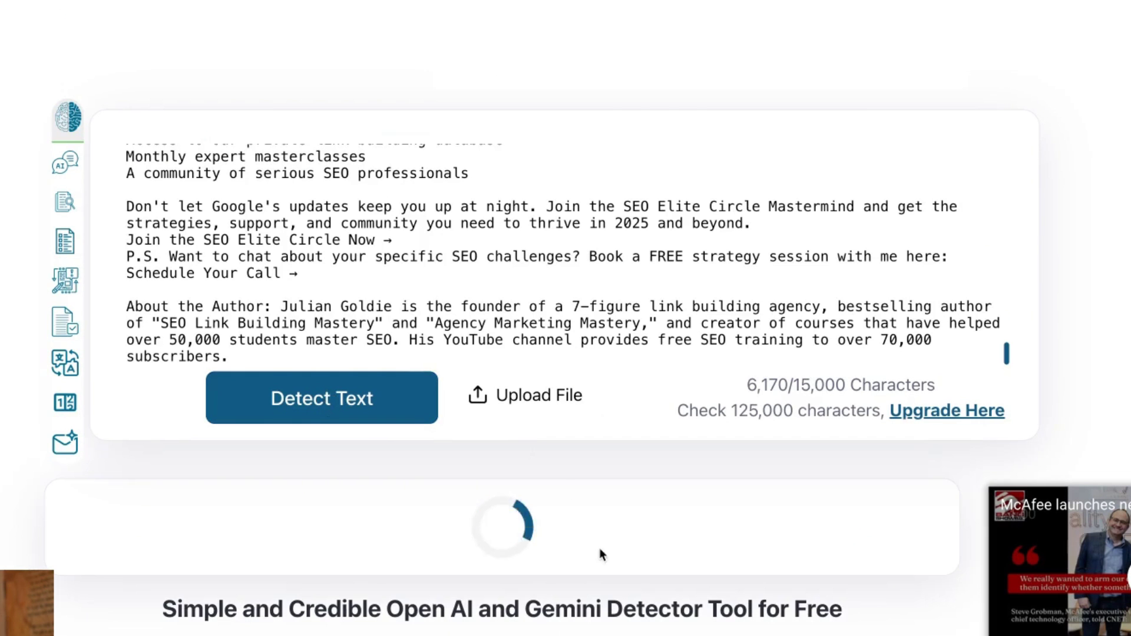
scroll(535, 593, down, 5)
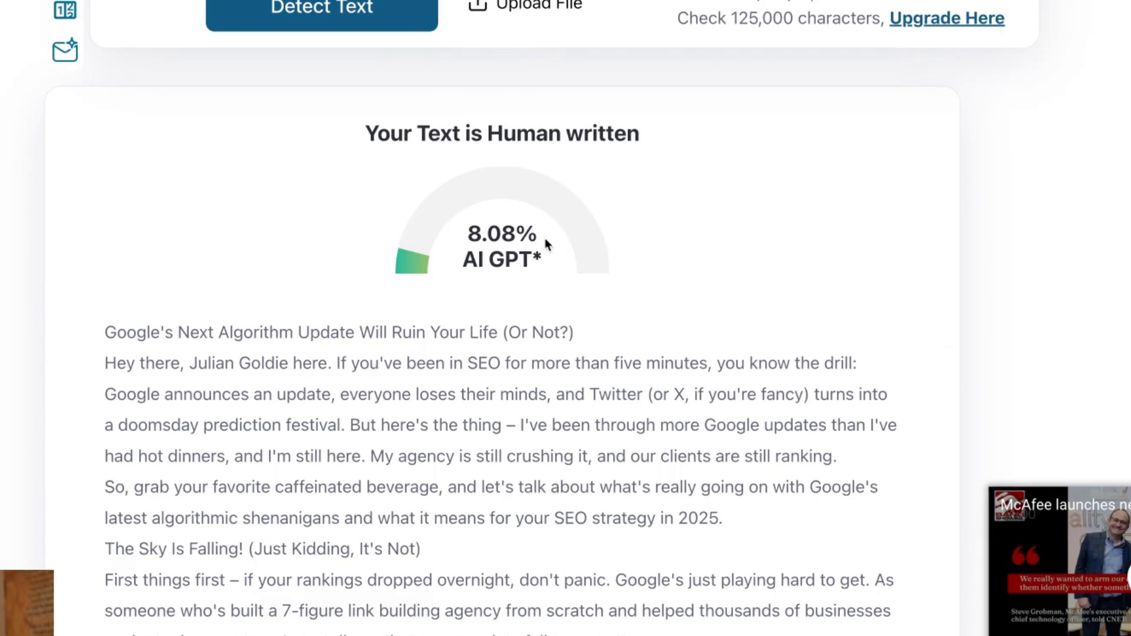
drag(386, 125, 590, 163)
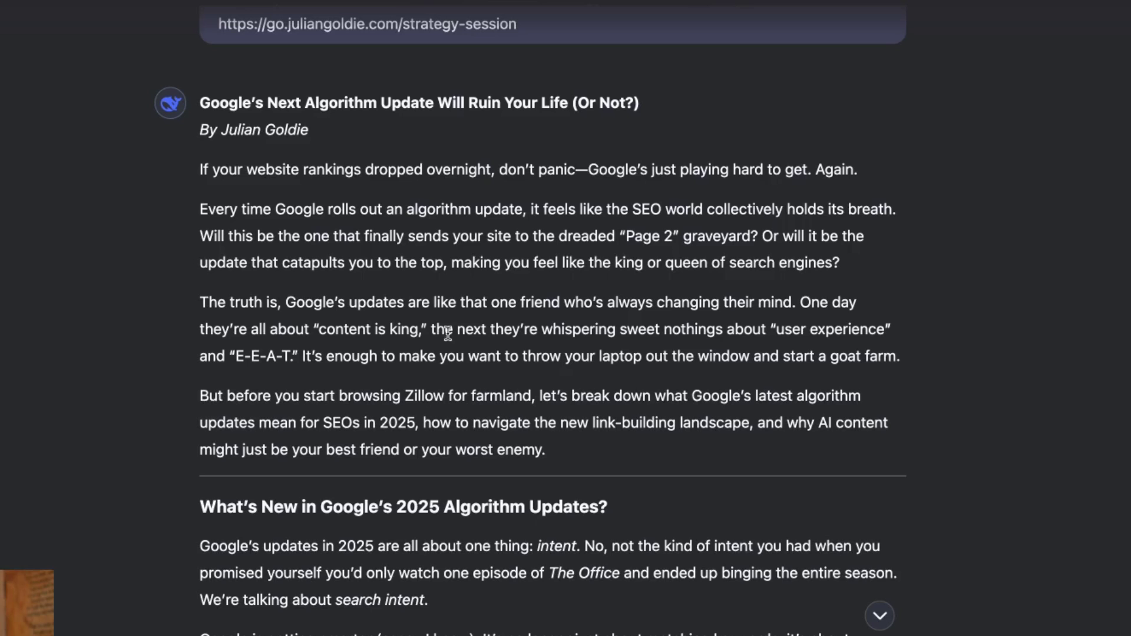
- Select DeepSeek's entire blog post and run it through ZeroGPT in place of Claude's text
double_click(209, 103)
scroll(472, 377, down, 20)
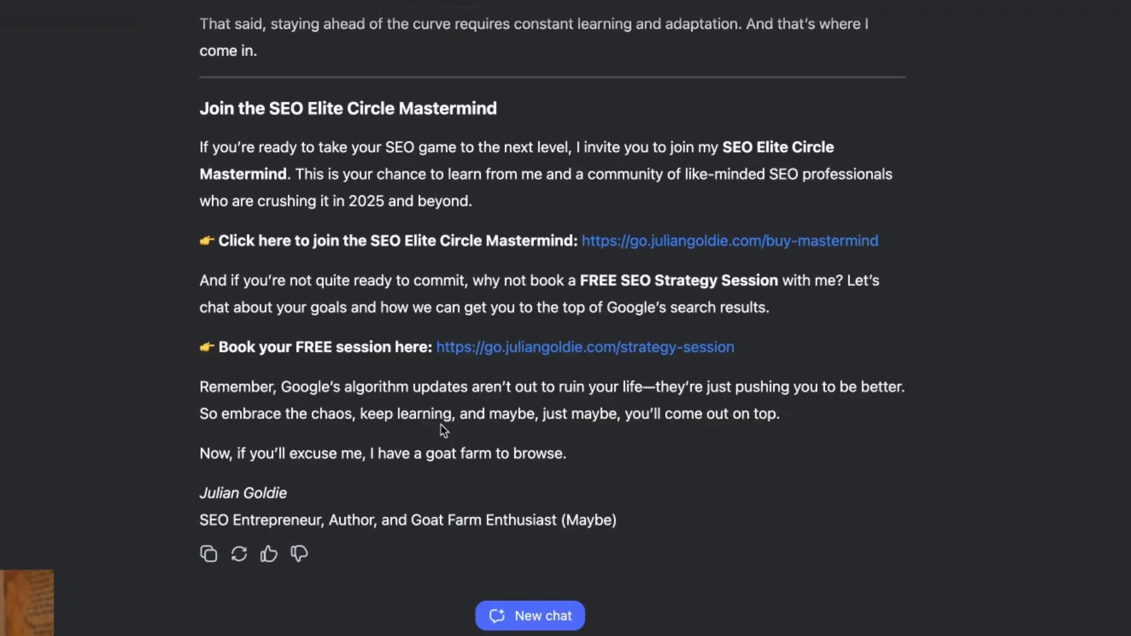
shift+click(622, 518)
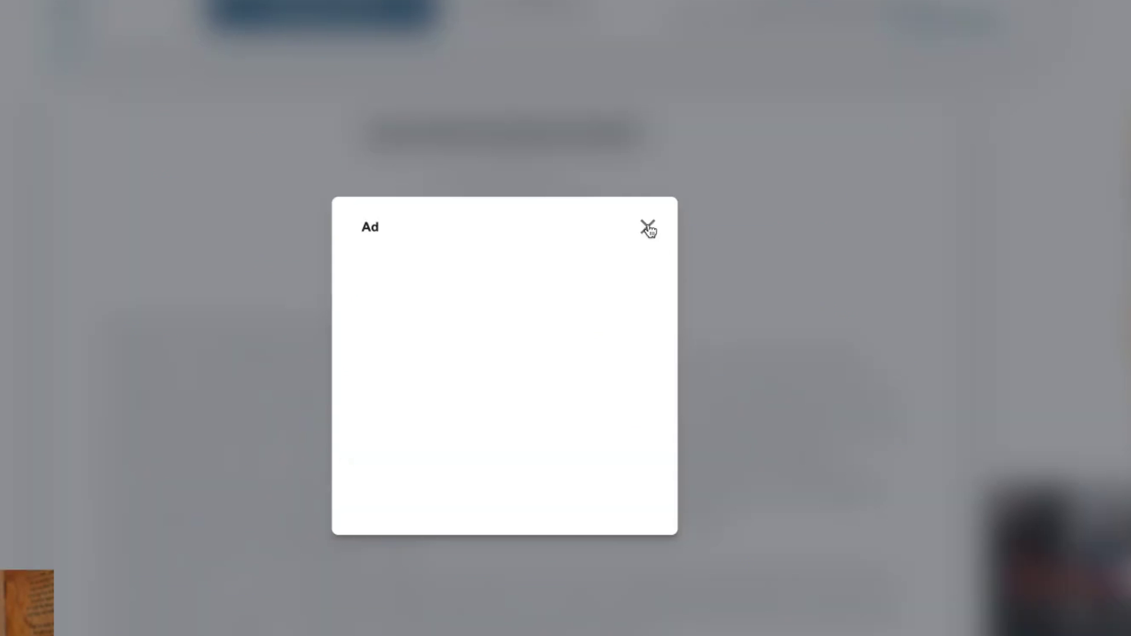
click(648, 228)
scroll(525, 225, up, 4)
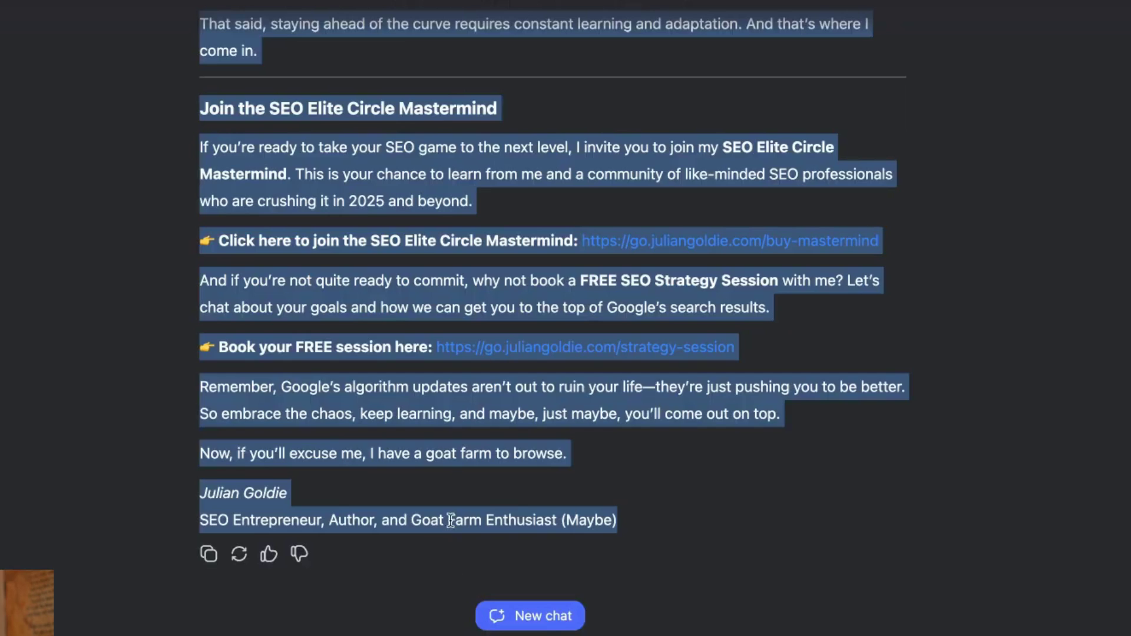
drag(412, 520, 567, 524)
click(516, 479)
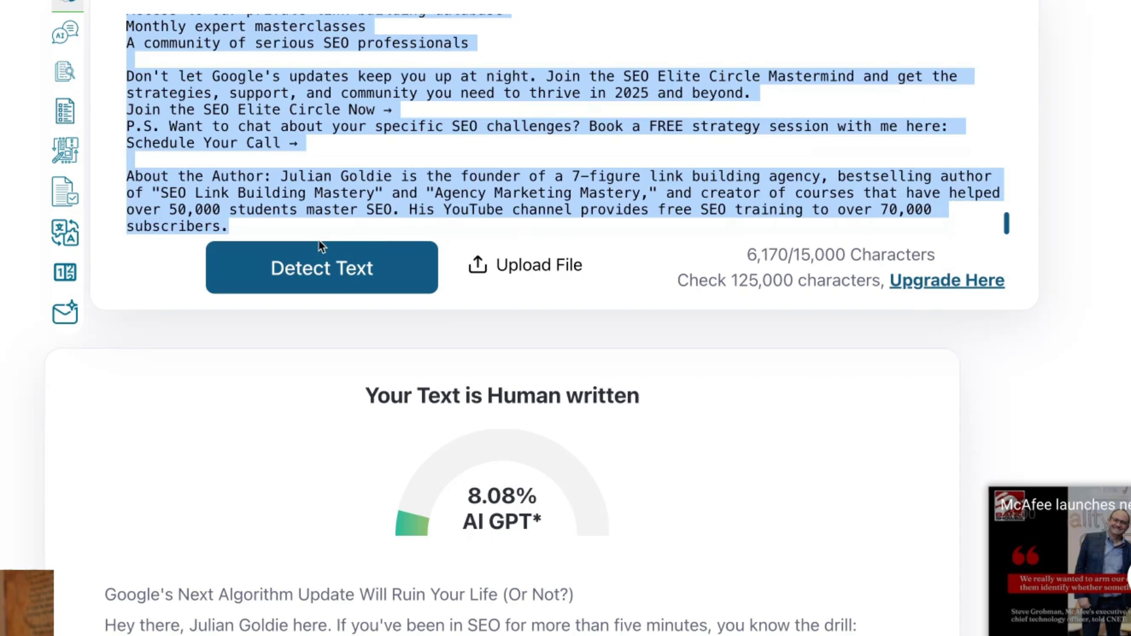
key(ctrl+v)
click(330, 277)
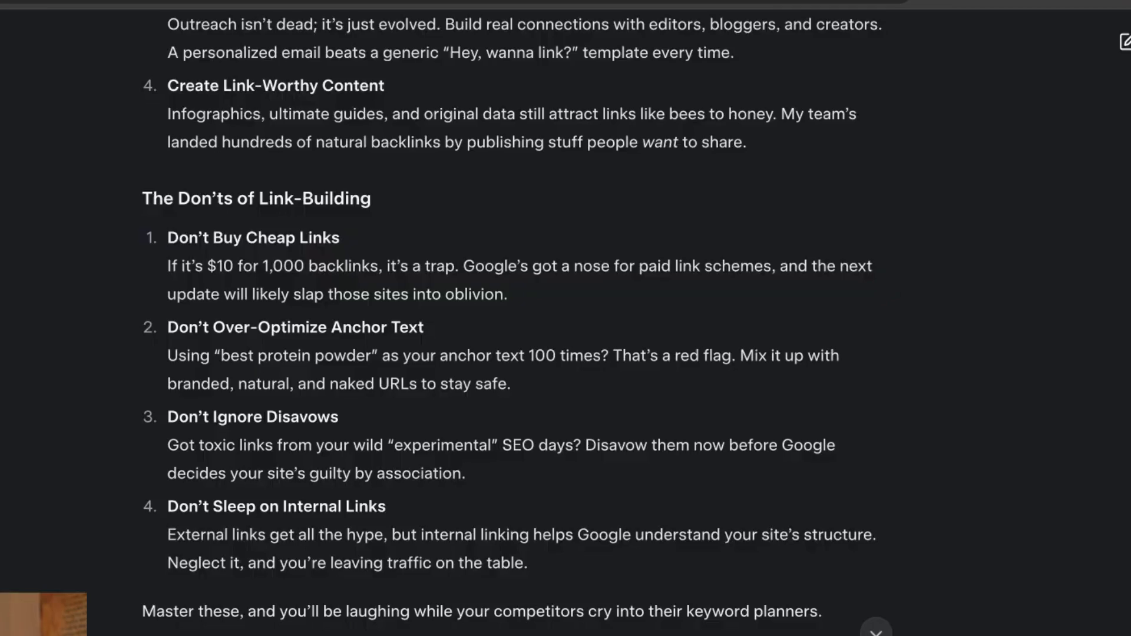
- Select Grok 3's full blog post, run it through ZeroGPT and examine the AI percentage
scroll(367, 331, up, 15)
double_click(169, 131)
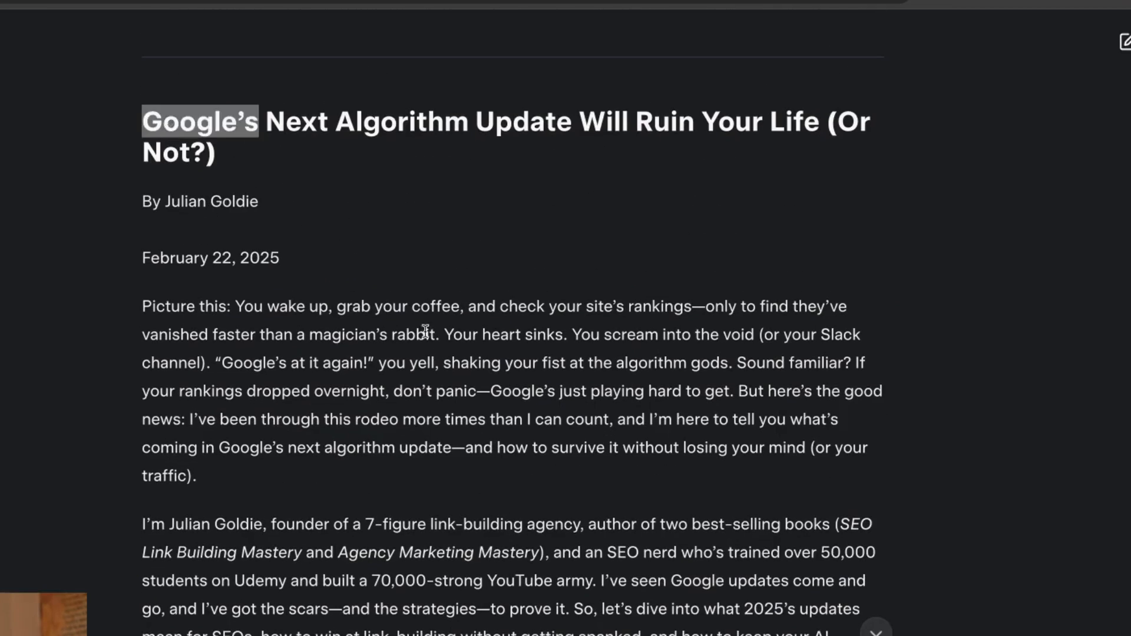
scroll(538, 441, down, 20)
scroll(566, 412, down, 20)
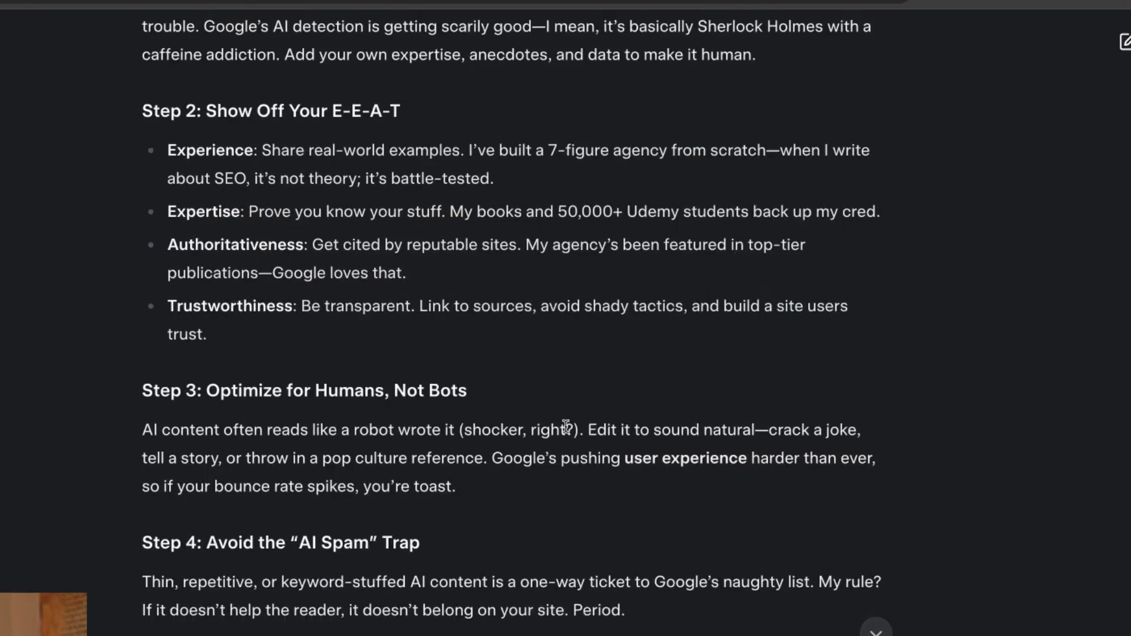
shift+click(400, 314)
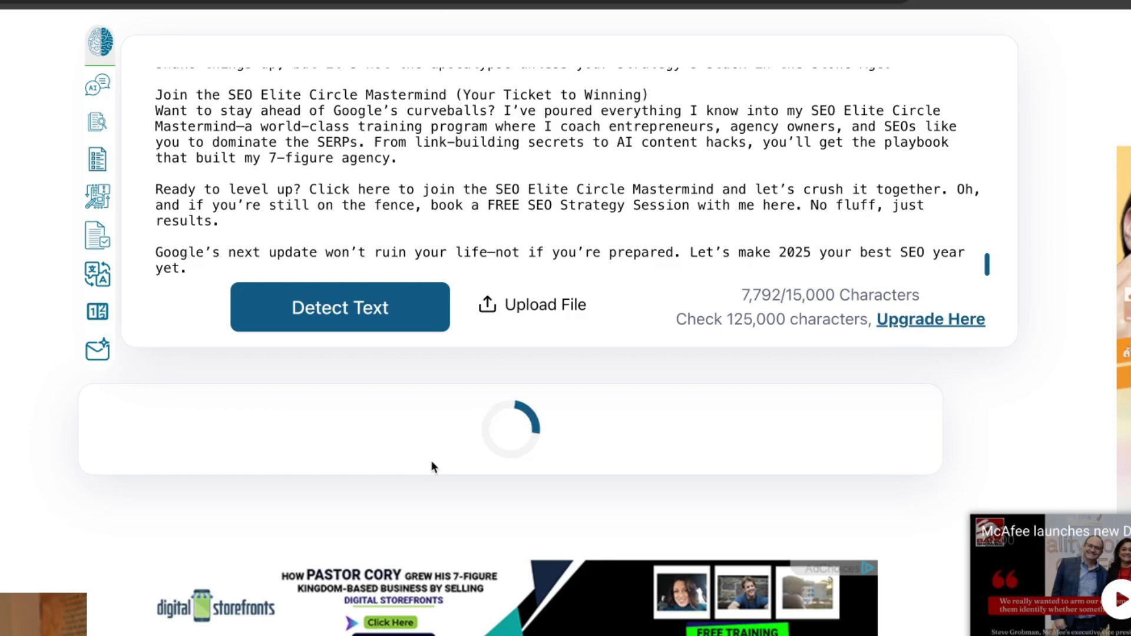
drag(343, 404, 569, 330)
scroll(530, 365, down, 2)
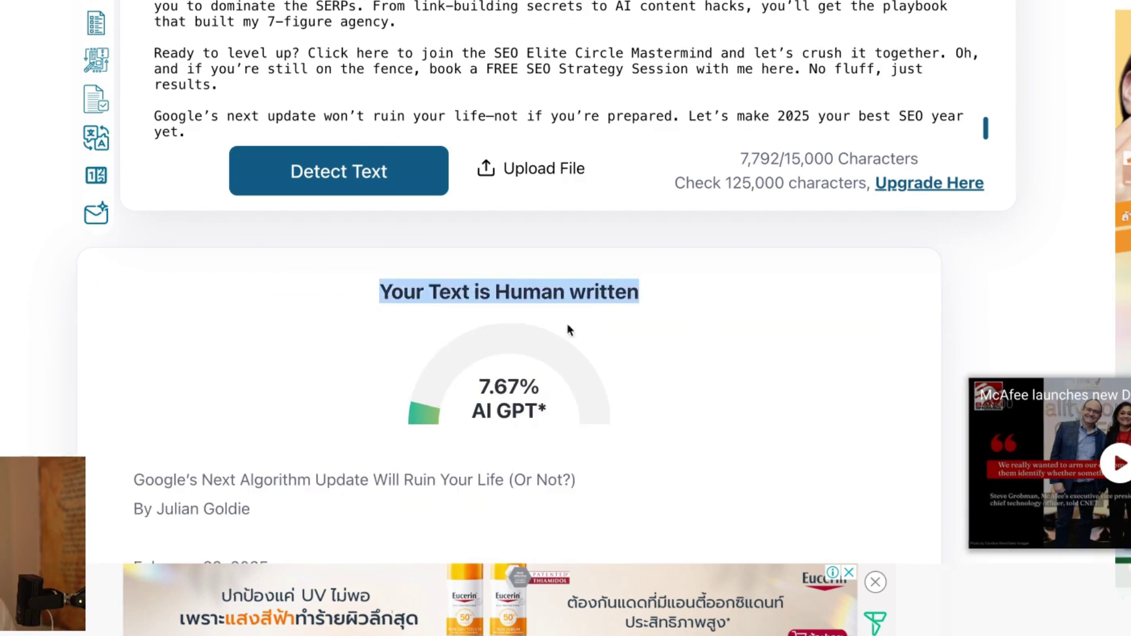
drag(504, 372, 536, 410)
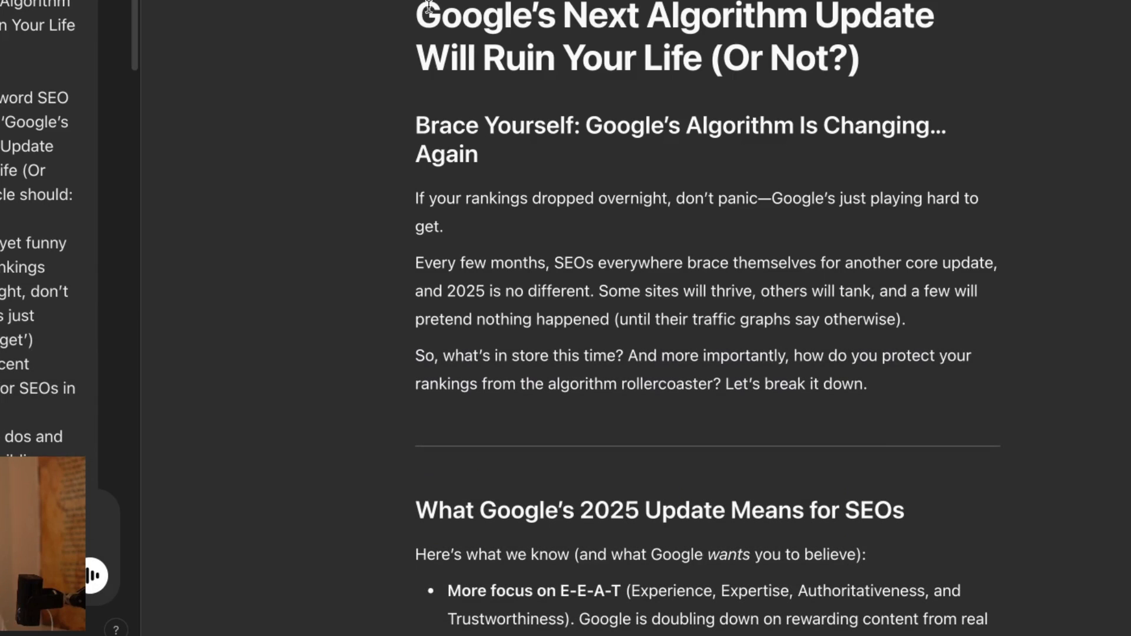
- Run ChatGPT's full blog post through ZeroGPT and examine the verdict and AI percentage
double_click(450, 15)
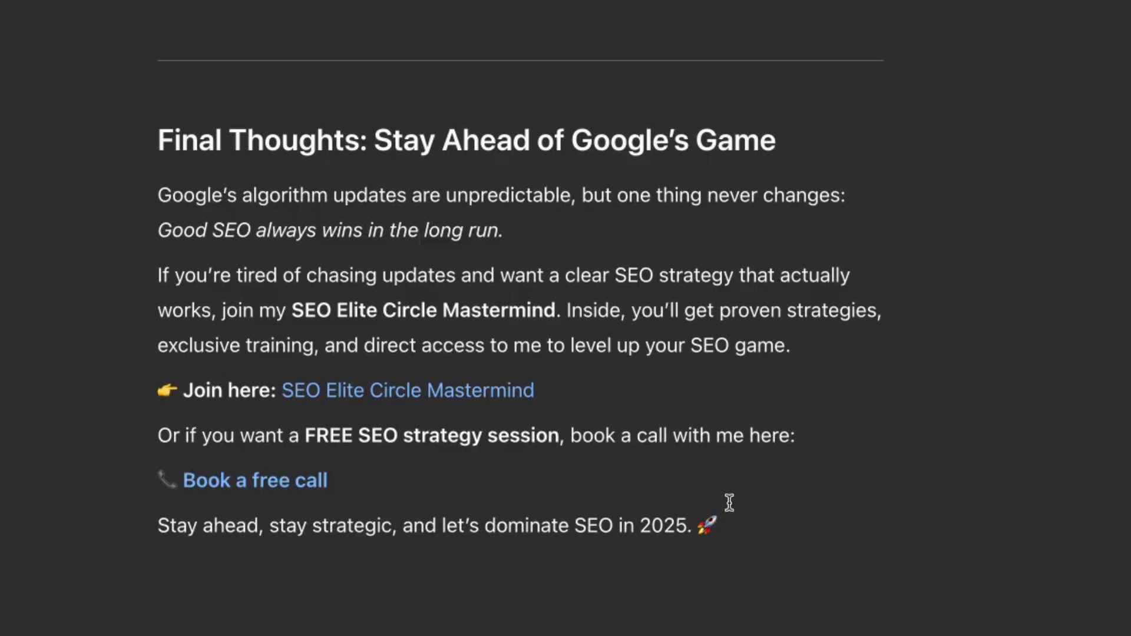
key(super+a)
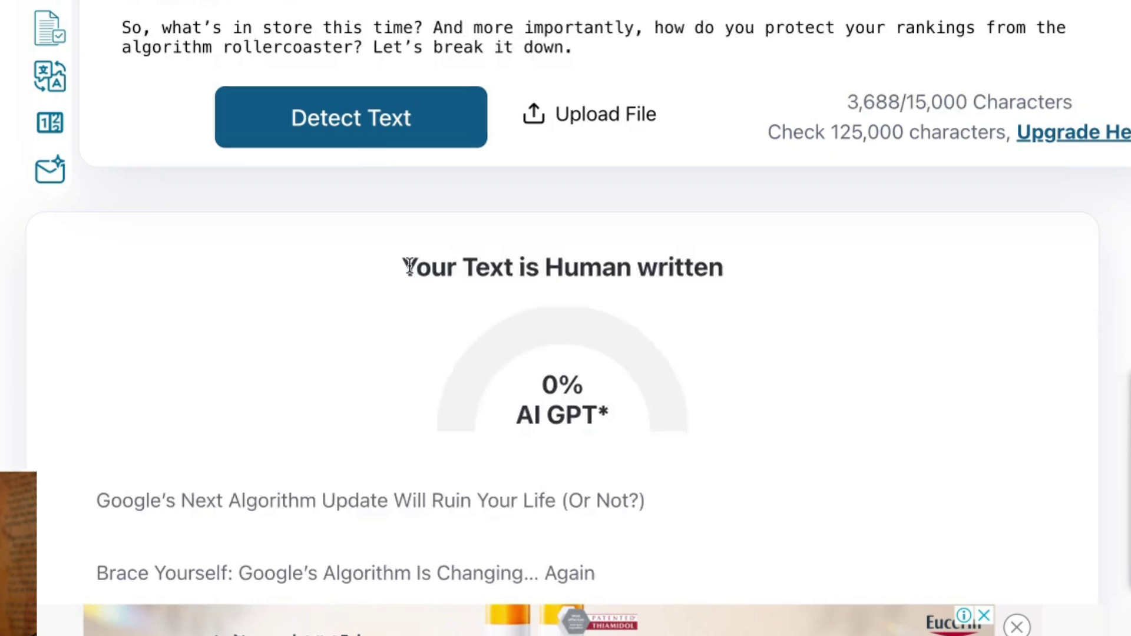
drag(409, 267, 777, 306)
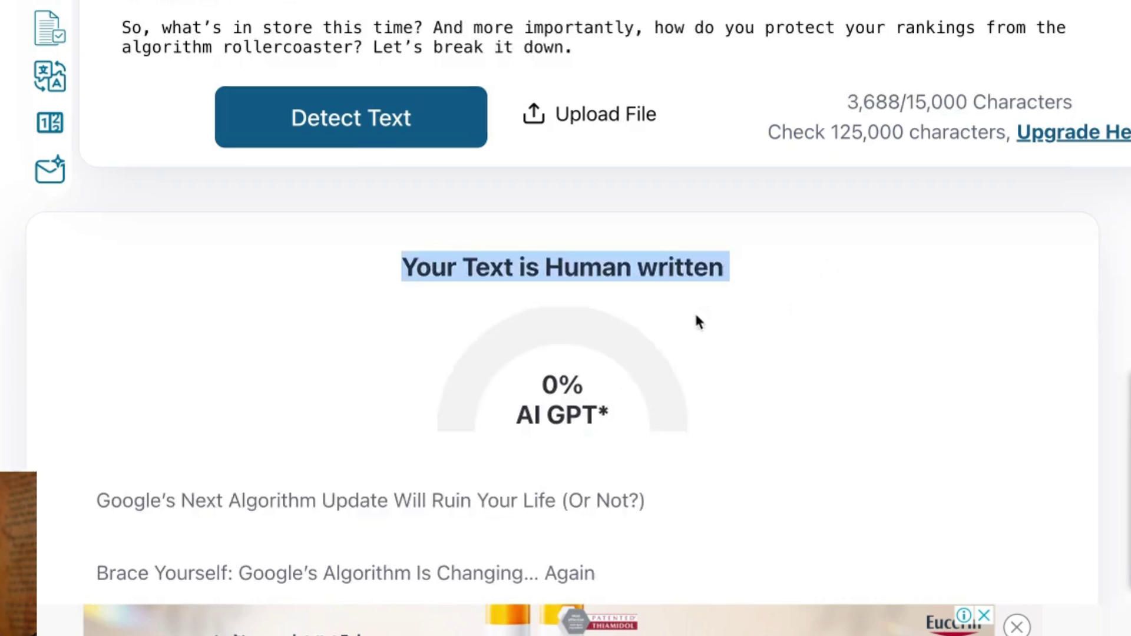
click(589, 444)
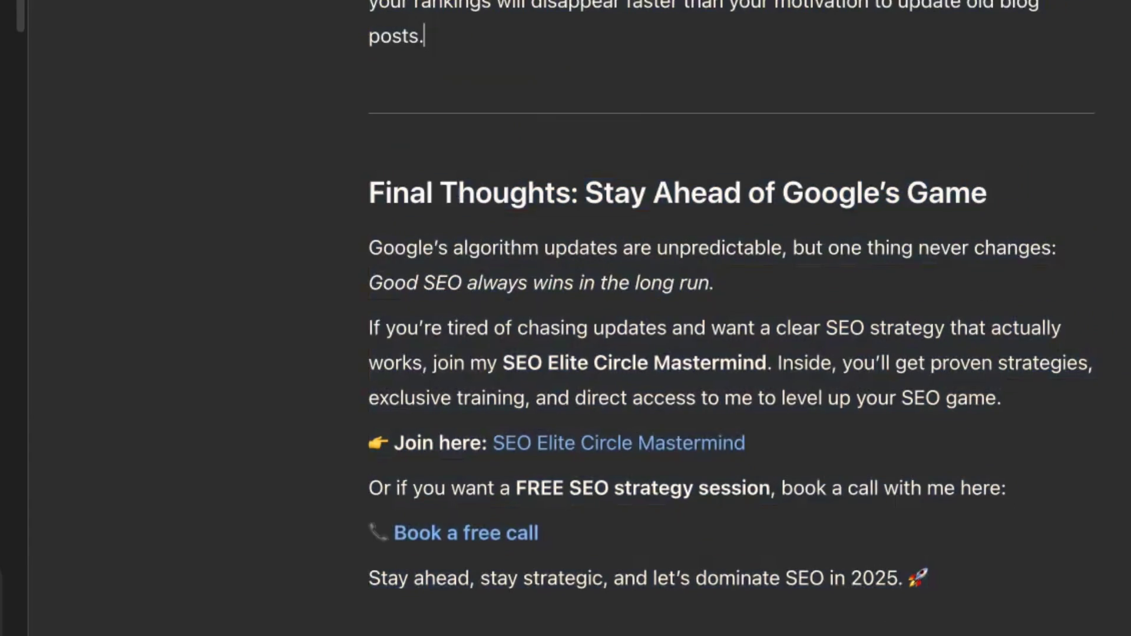
- Close the finished game and return to ChatGPT's list of game prompts to copy the full "SEO Against Humanity" card game prompt
click(71, 122)
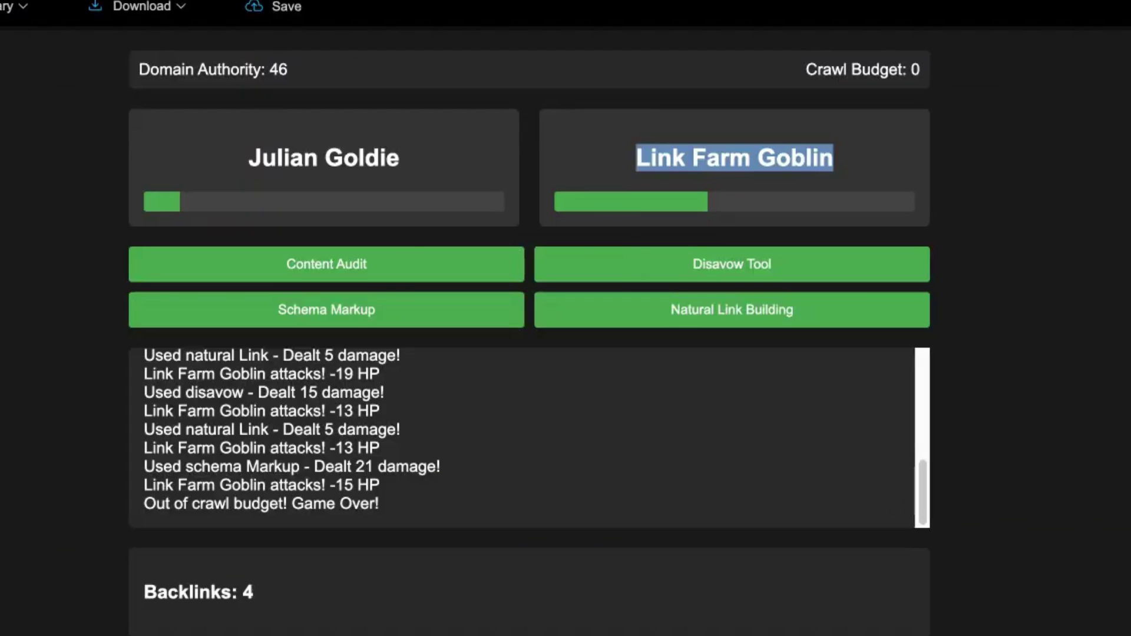
key(super+w)
click(571, 295)
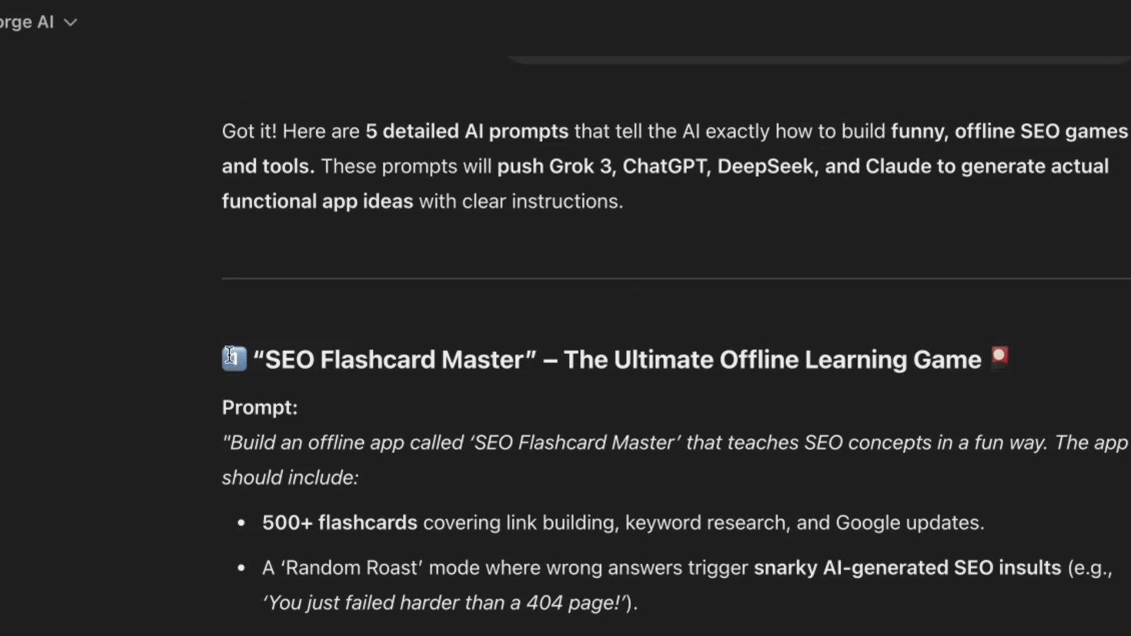
scroll(230, 356, down, 15)
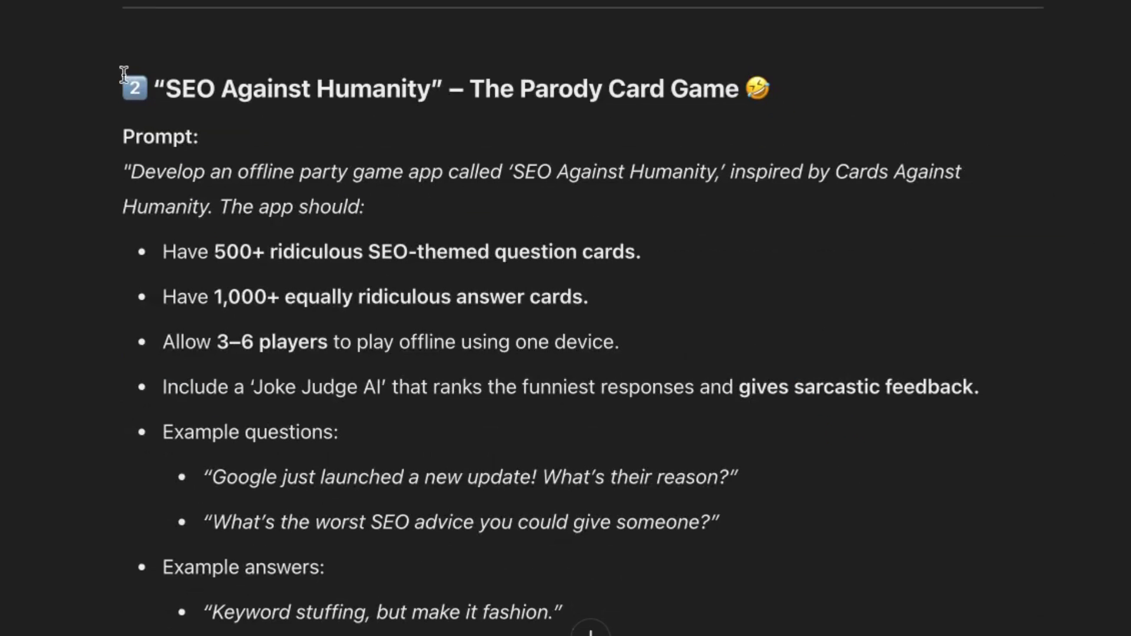
drag(160, 84, 725, 113)
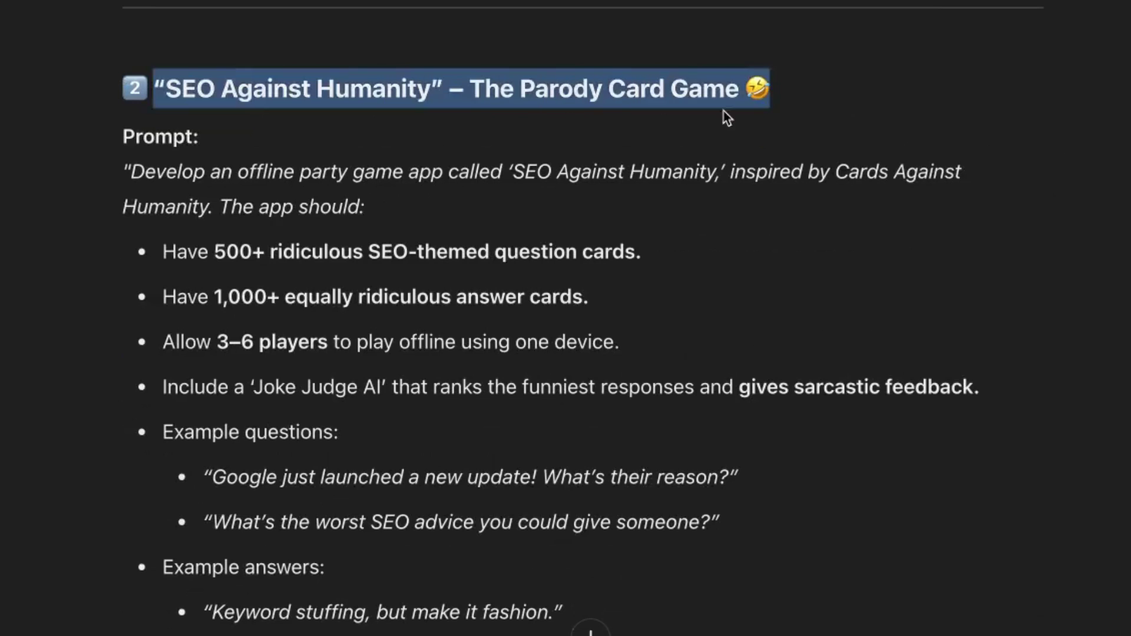
double_click(165, 94)
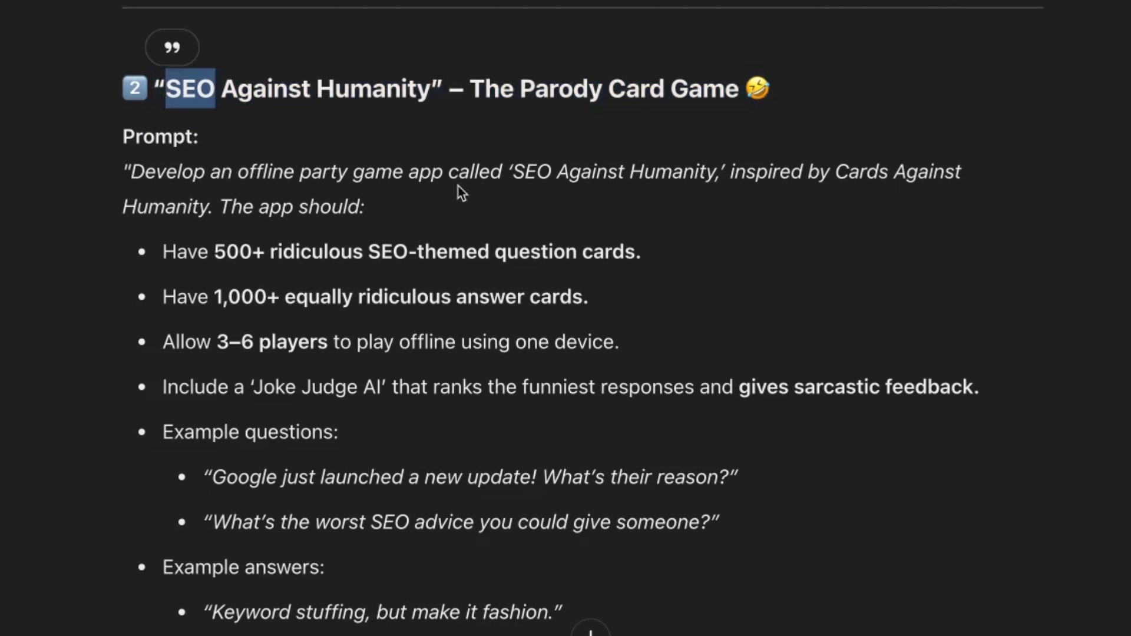
scroll(595, 549, down, 5)
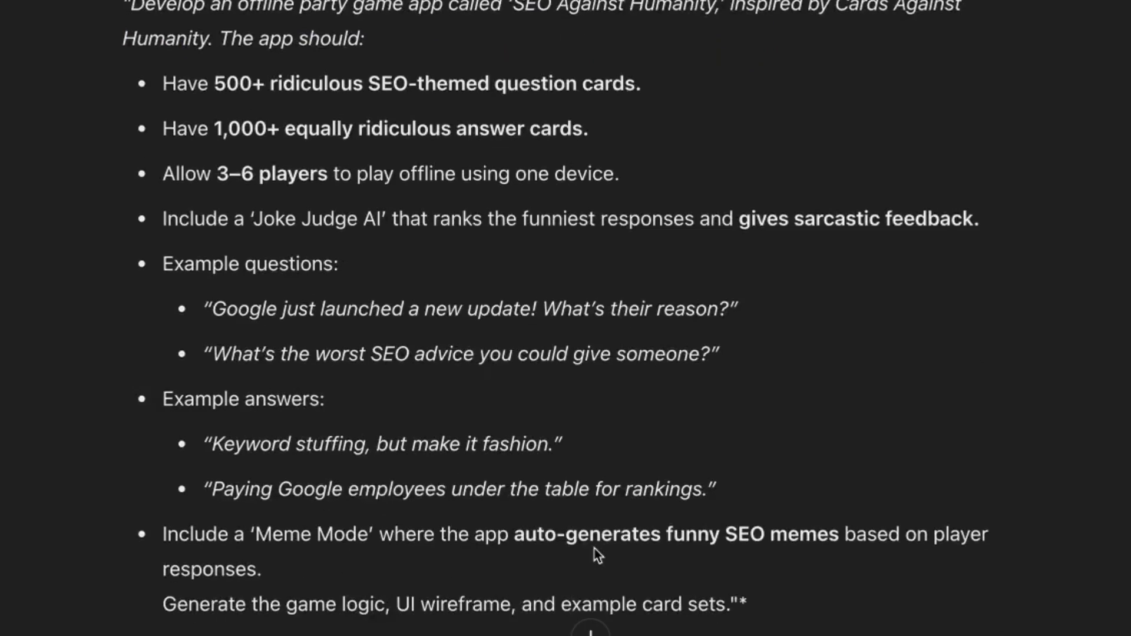
drag(1116, 560, 878, 488)
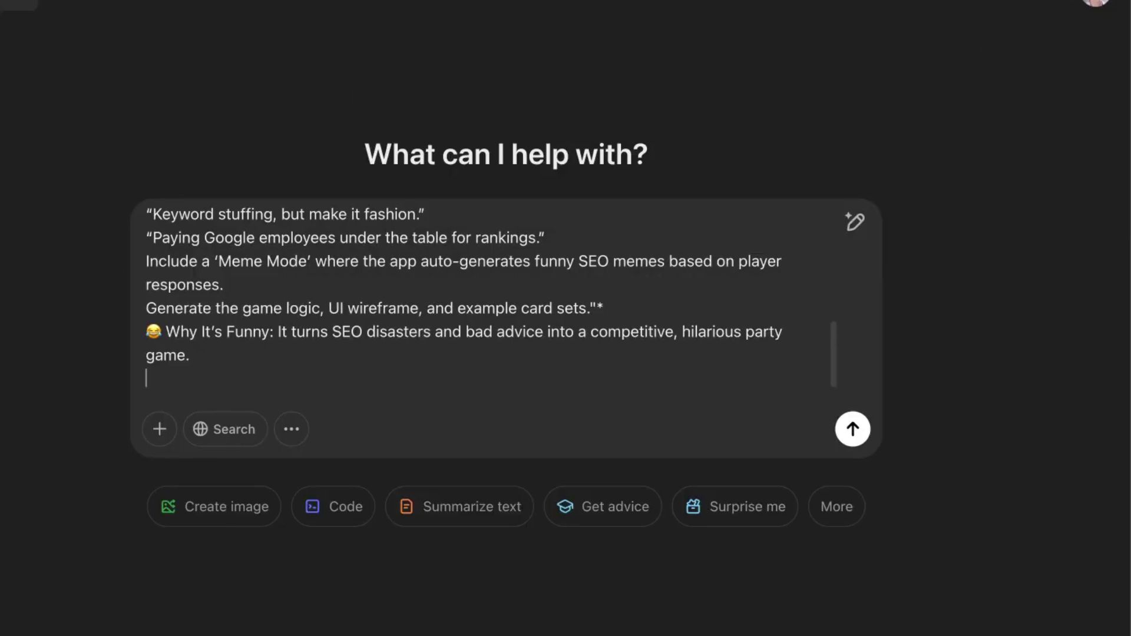
- Set the new ChatGPT chat to the o3-mini model for the "SEO Against Humanity" prompt
click(17, 3)
click(1, 269)
click(292, 273)
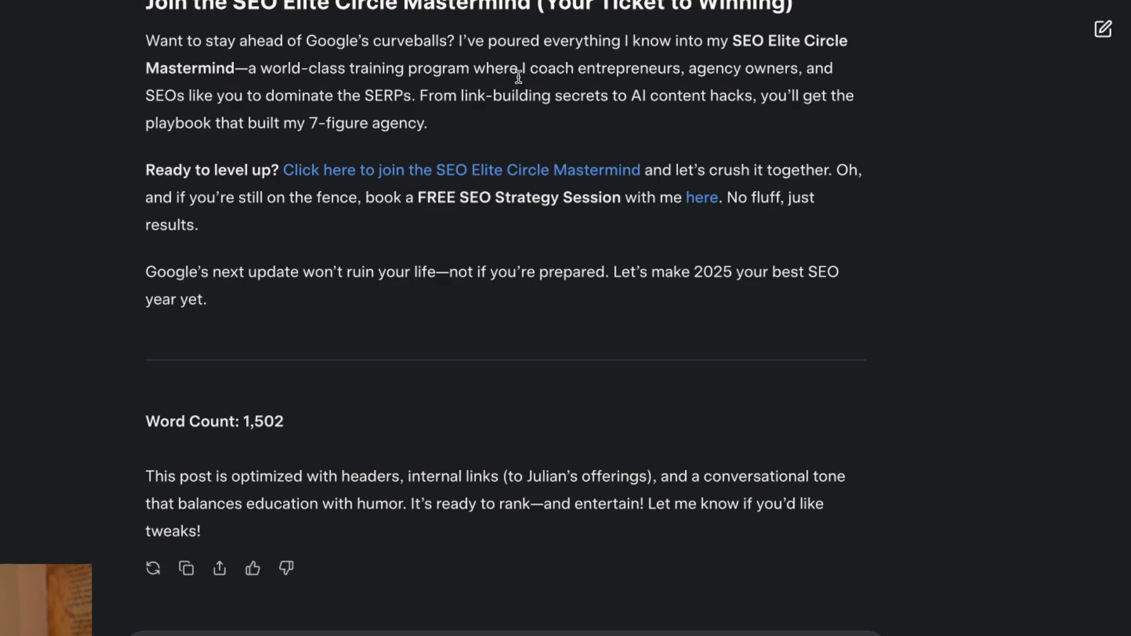
- Start new Grok and Claude chats and enter the "SEO Against Humanity" prompt in both
click(1101, 29)
click(349, 434)
key(ctrl+v)
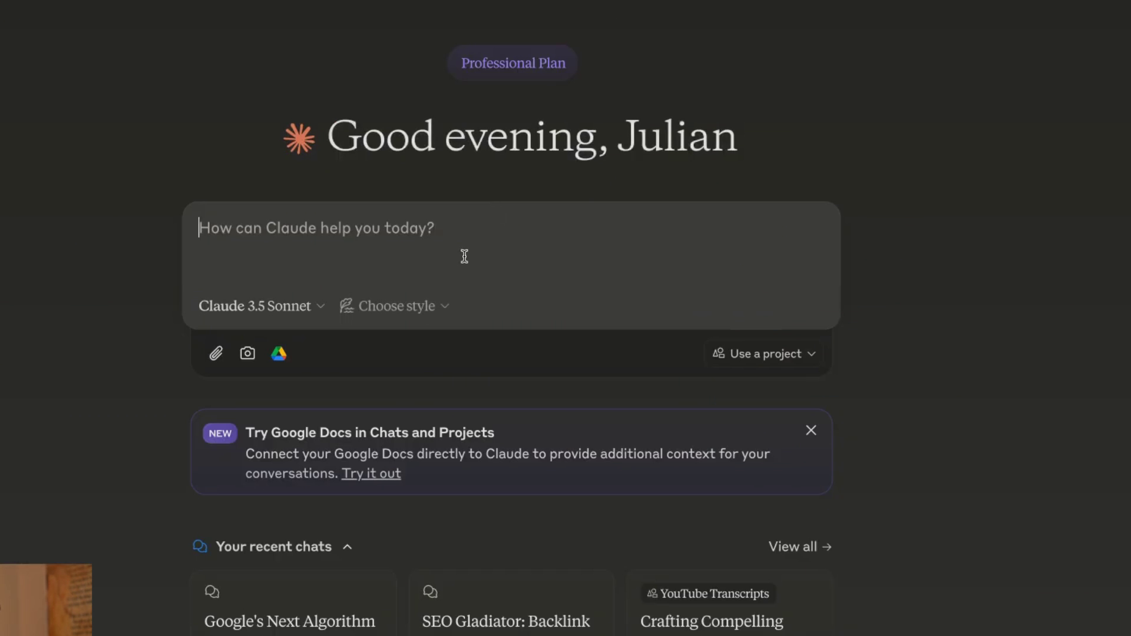
key(ctrl+v)
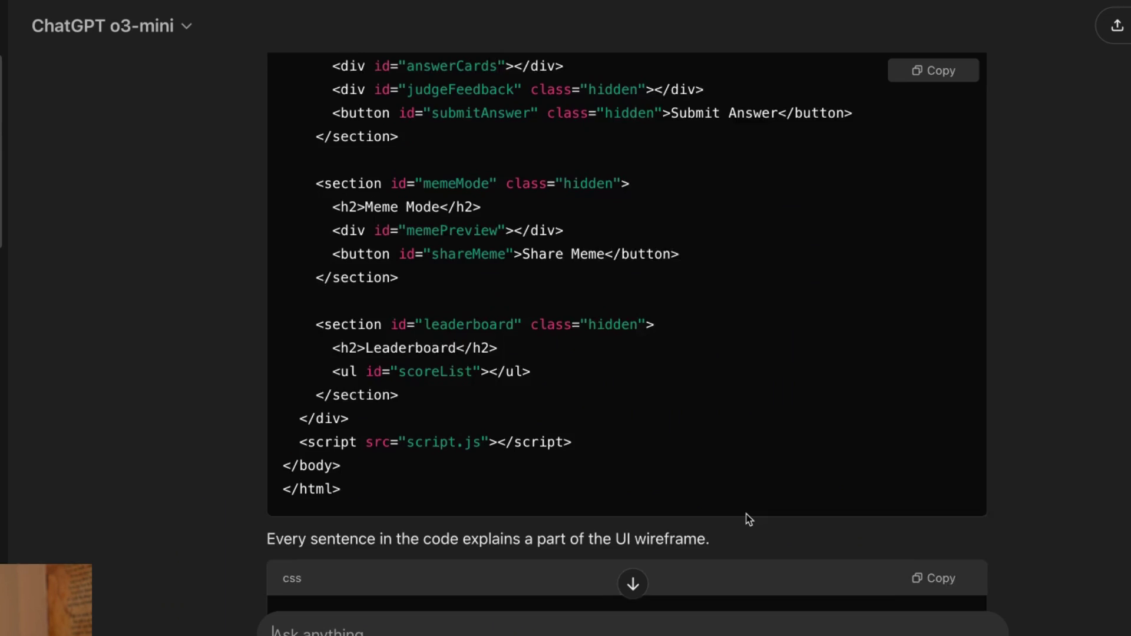
- Examine the "SEO Against Humanity" game code generated by ChatGPT o3-mini and by Claude
scroll(749, 518, up, 7)
scroll(748, 520, up, 6)
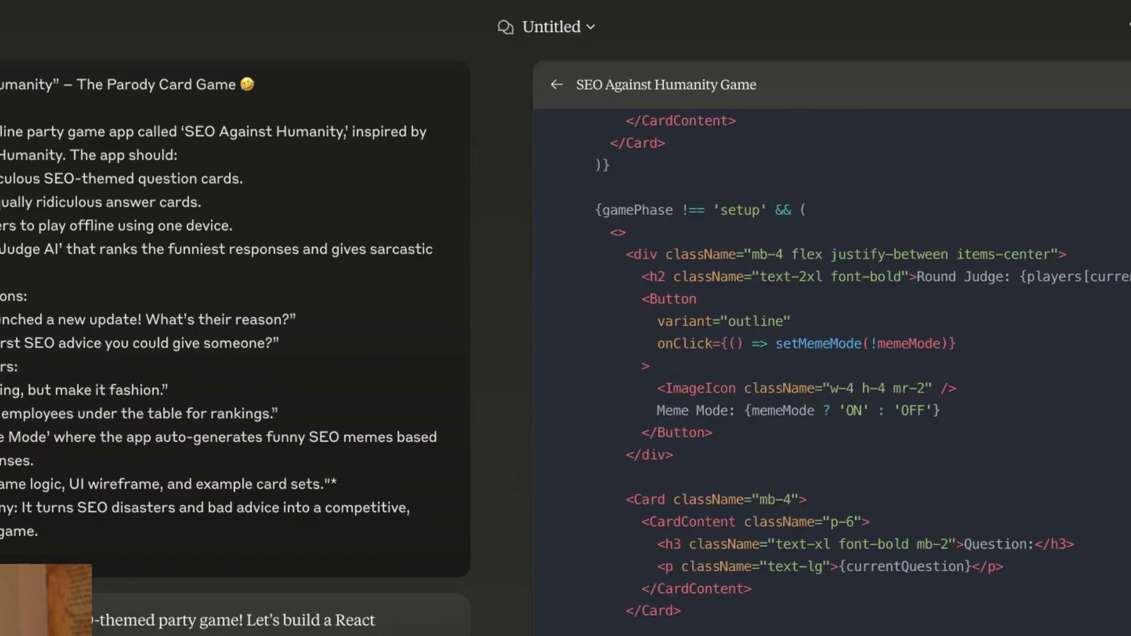
scroll(778, 232, down, 4)
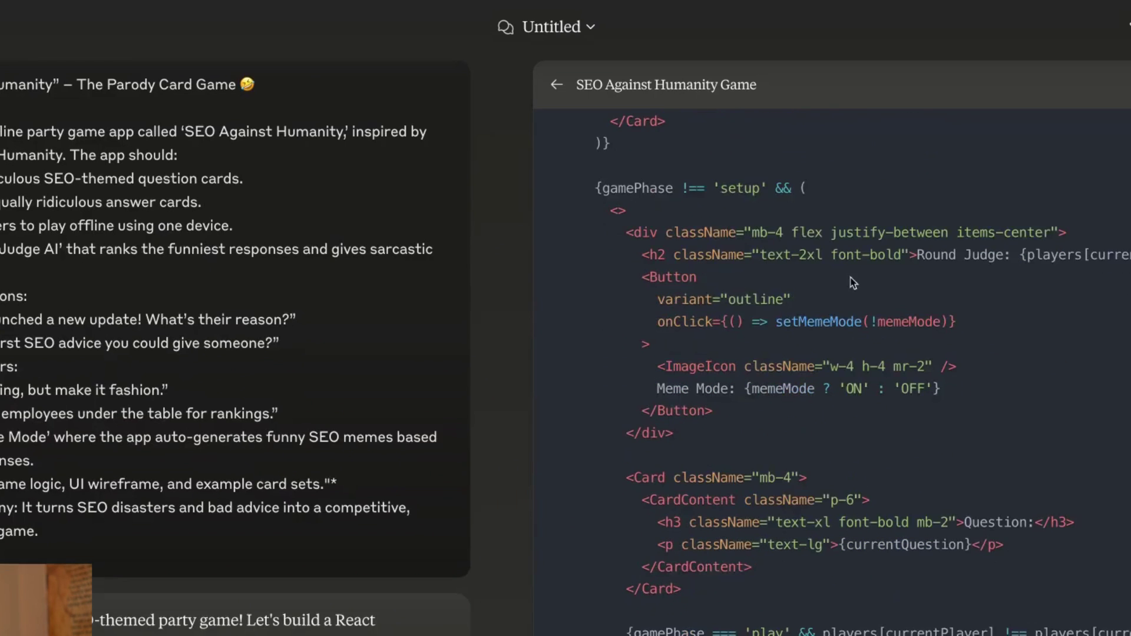
- Add players to the preview of Claude's "SEO Against Humanity" game and start the game
scroll(730, 253, down, 12)
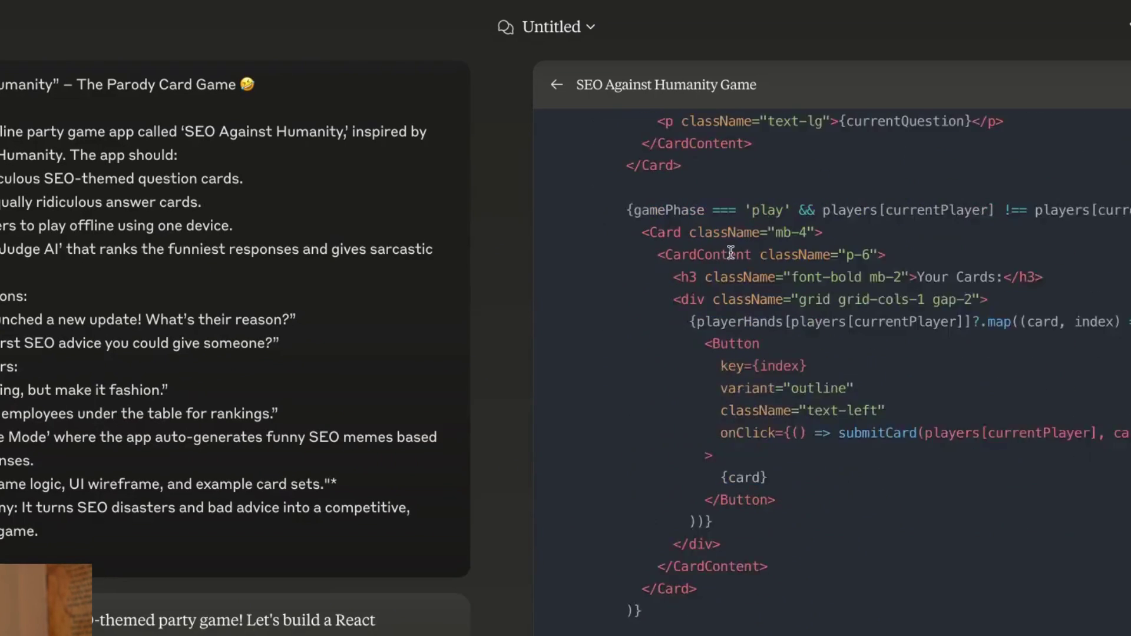
scroll(730, 252, down, 6)
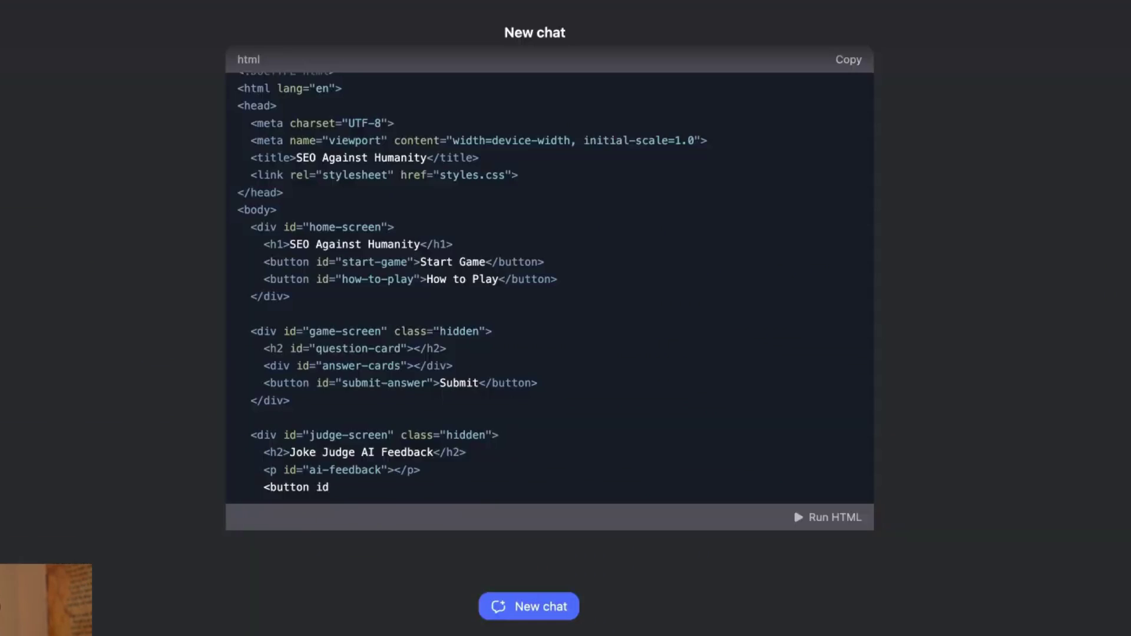
scroll(825, 354, down, 3)
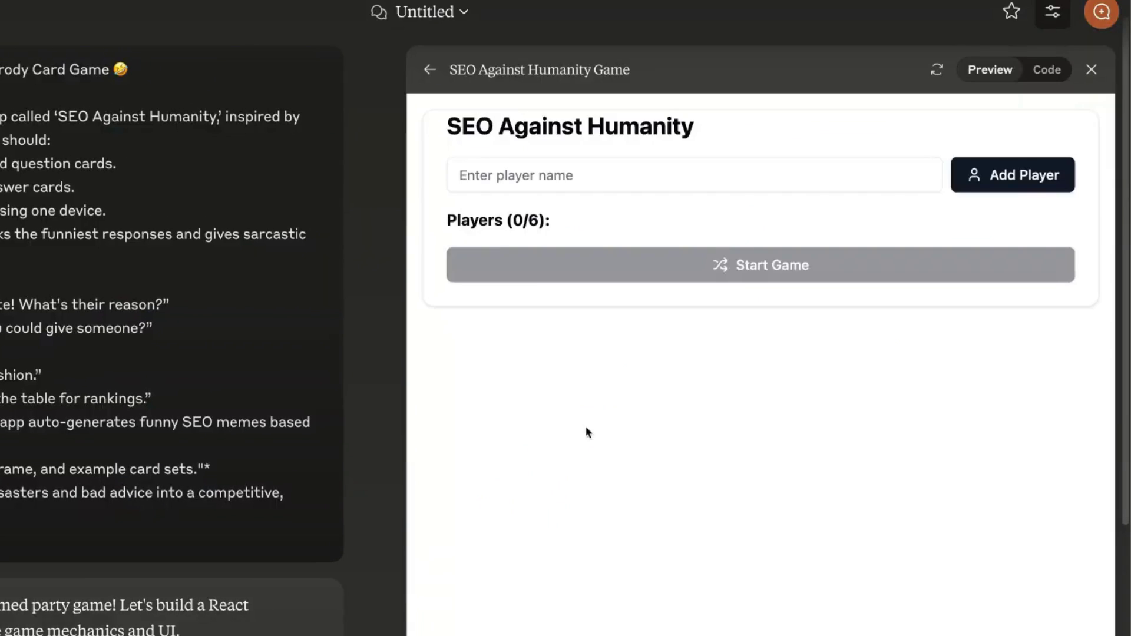
click(583, 174)
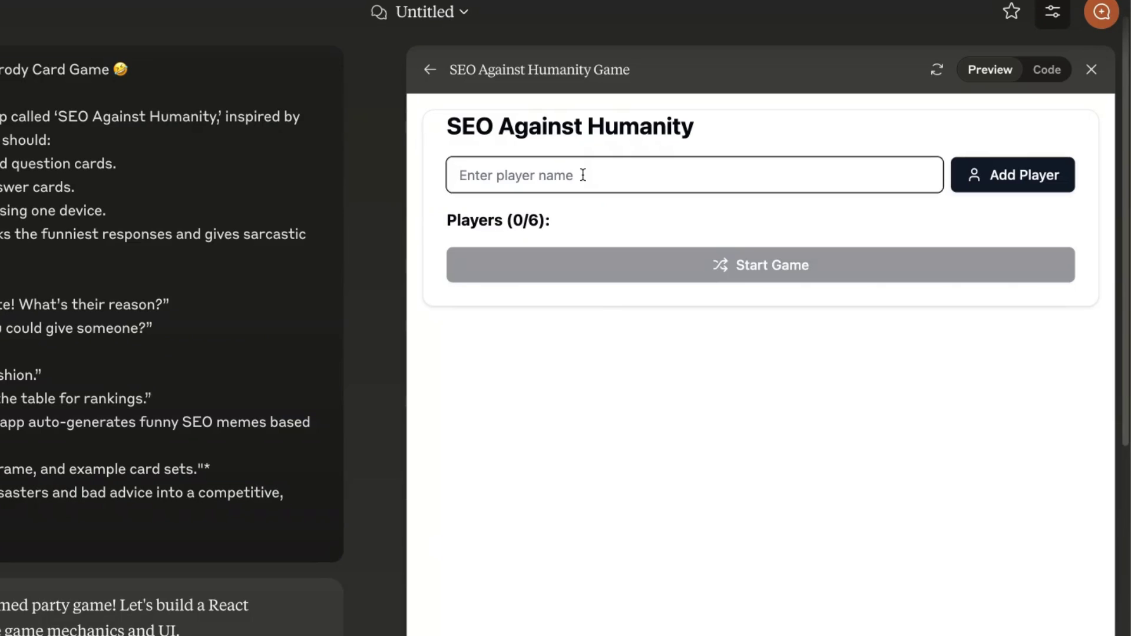
text(Julian)
key(Return)
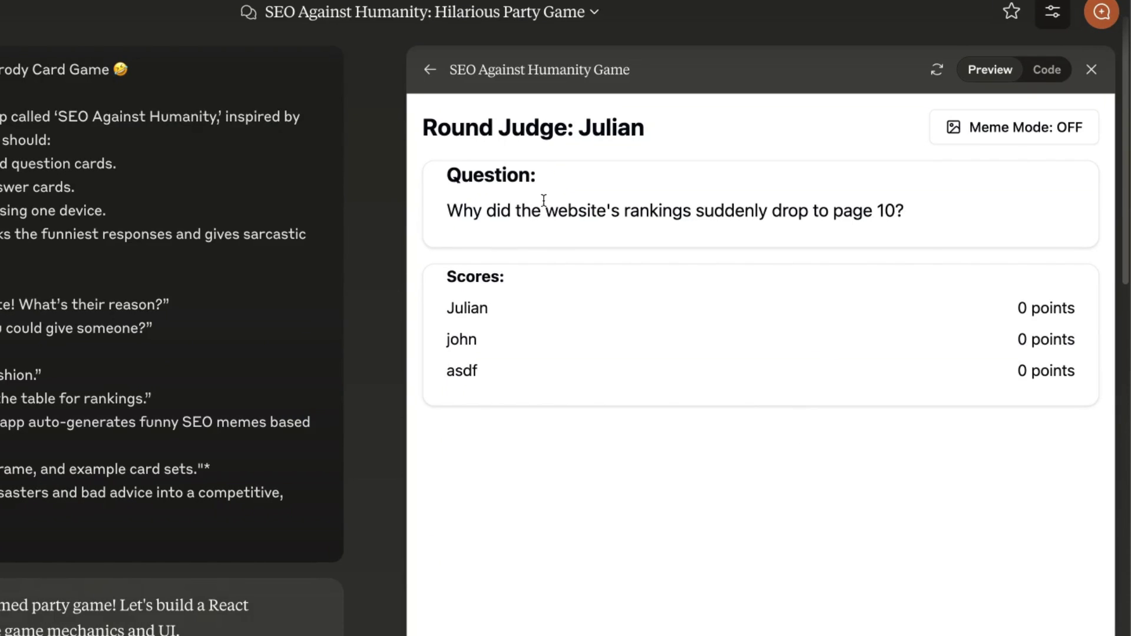
- Check the round question in Claude's game and try its Meme Mode
drag(439, 207, 880, 227)
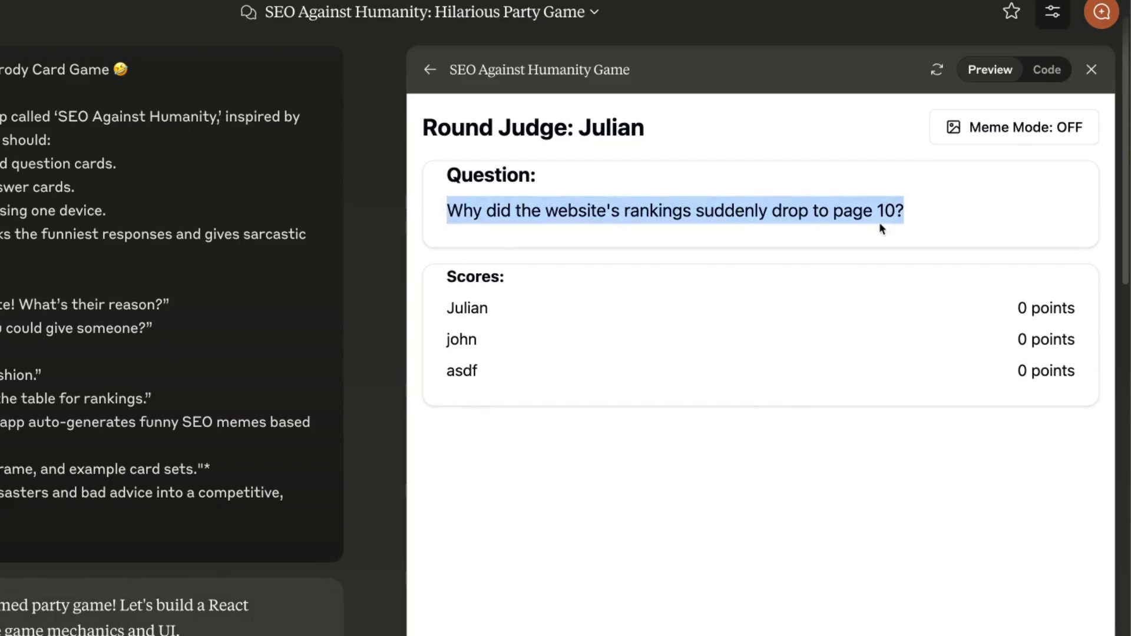
click(874, 200)
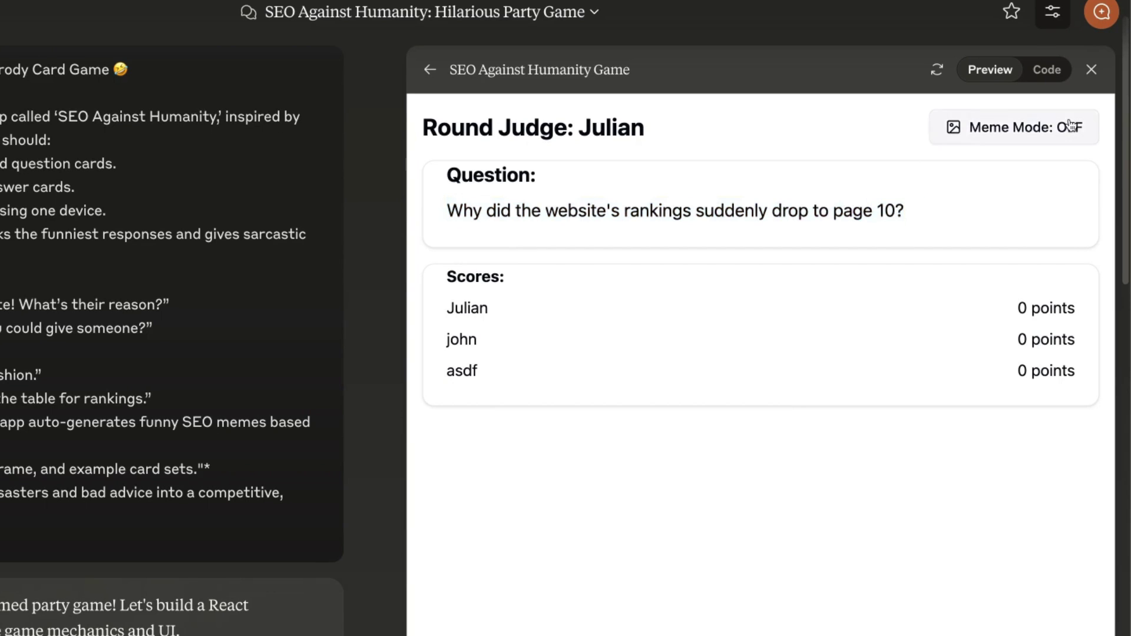
click(1014, 127)
triple_click(852, 210)
drag(506, 355, 631, 280)
click(731, 197)
triple_click(444, 175)
drag(601, 205, 926, 220)
click(908, 212)
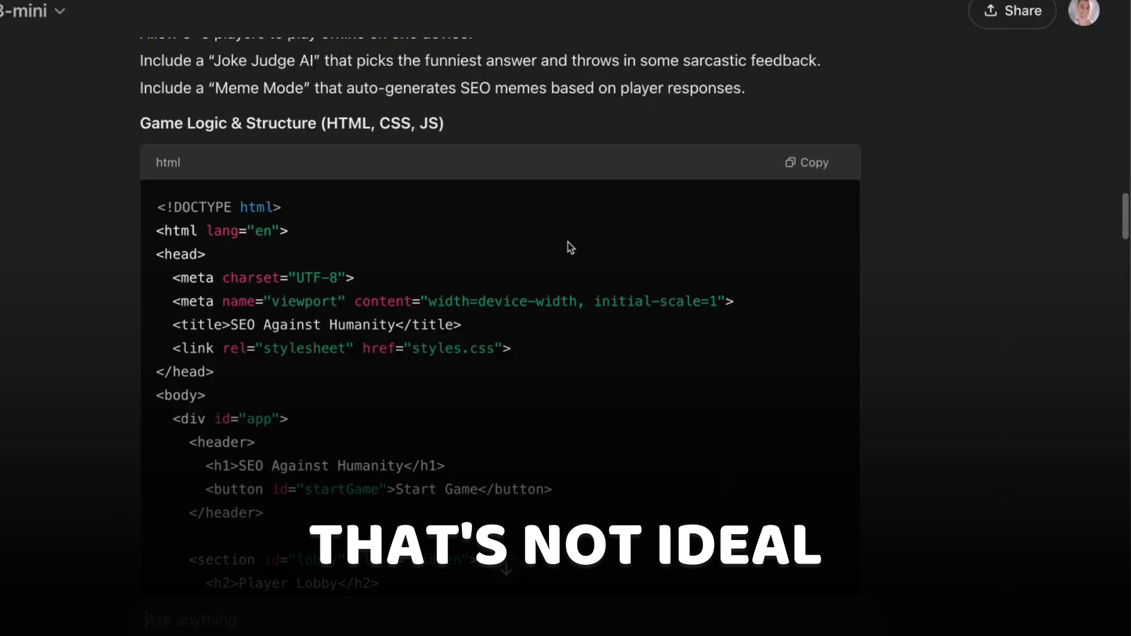
- Paste ChatGPT o3-mini's "SEO Against Humanity" code into Liveweave and test the game in the preview
scroll(572, 270, down, 15)
scroll(513, 283, up, 14)
scroll(447, 274, down, 15)
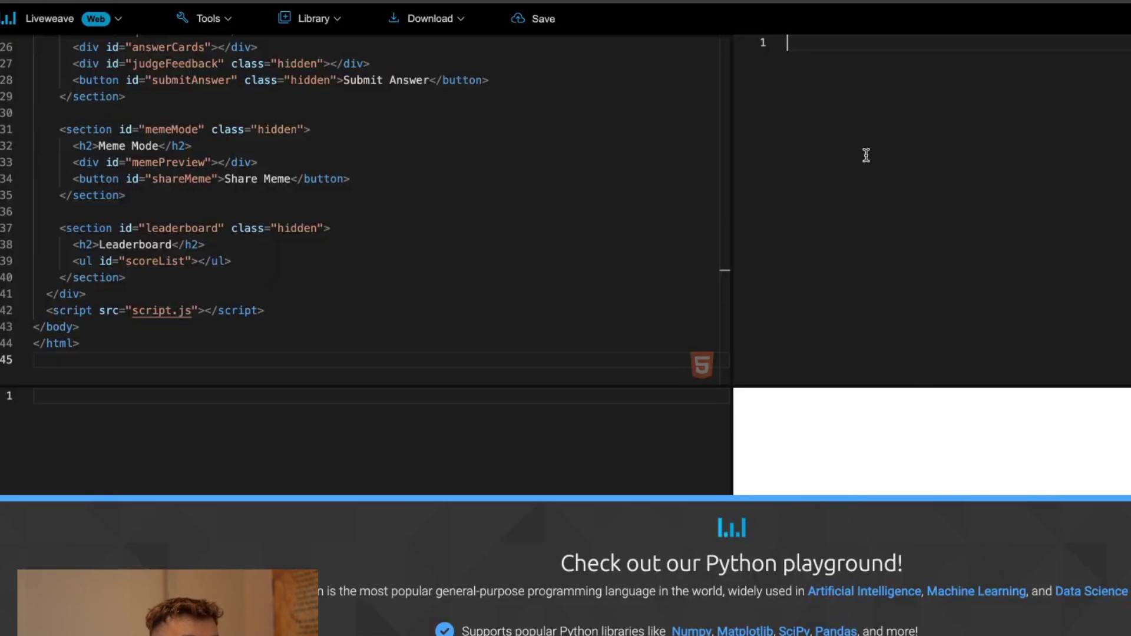
key(ctrl+v)
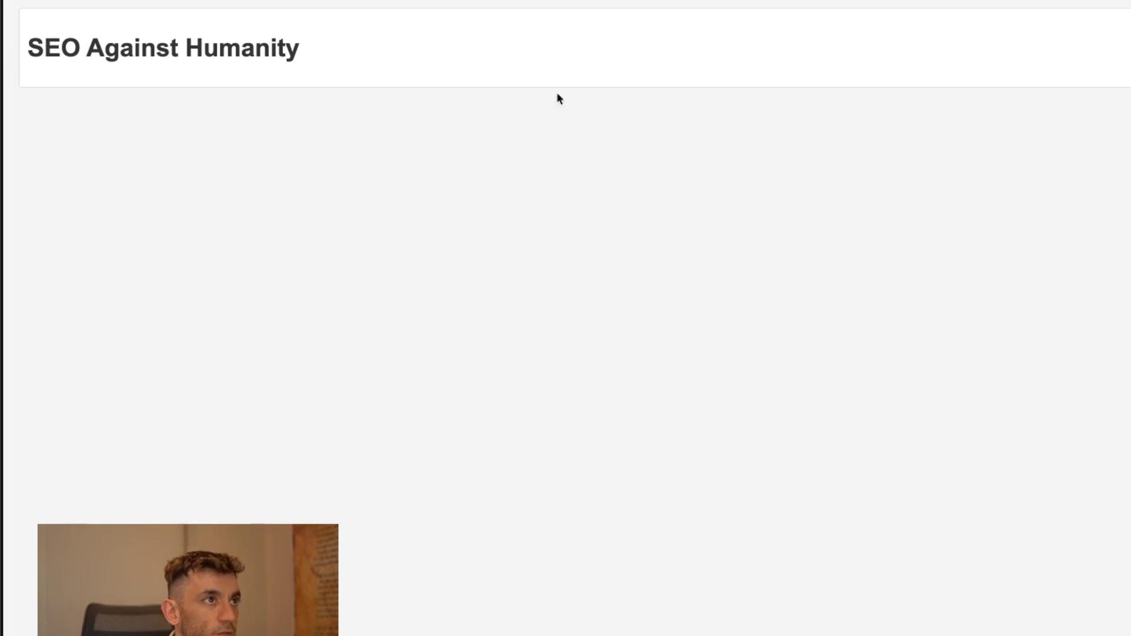
key(super+r)
click(799, 193)
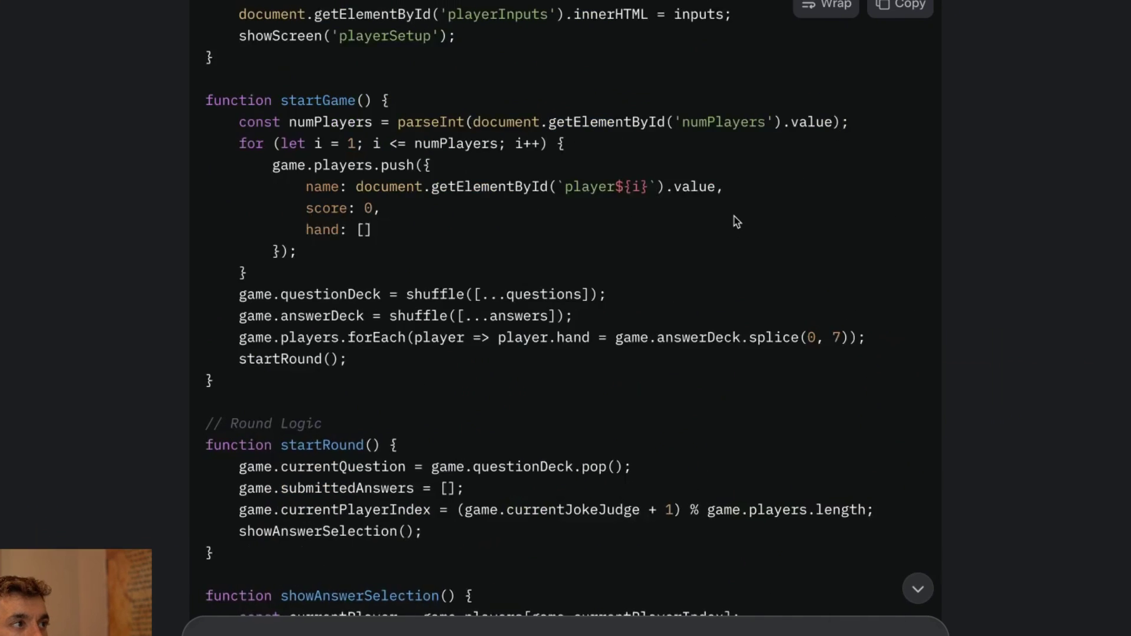
- Load Grok's game code into Liveweave and begin its game with the default names for three players
scroll(734, 217, up, 10)
scroll(742, 213, up, 10)
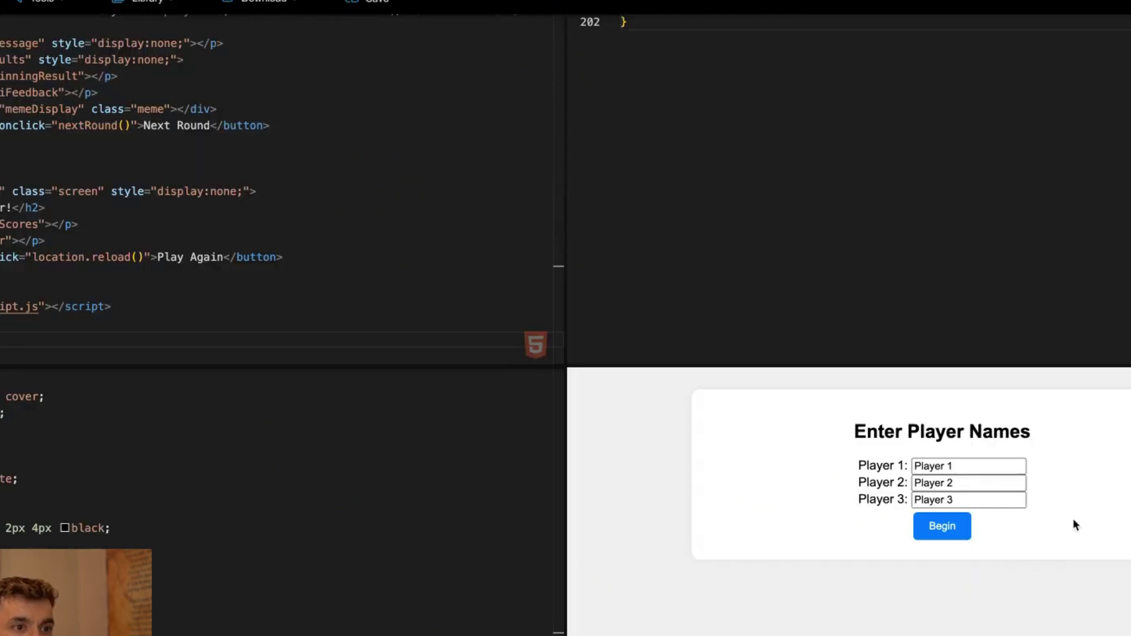
click(942, 525)
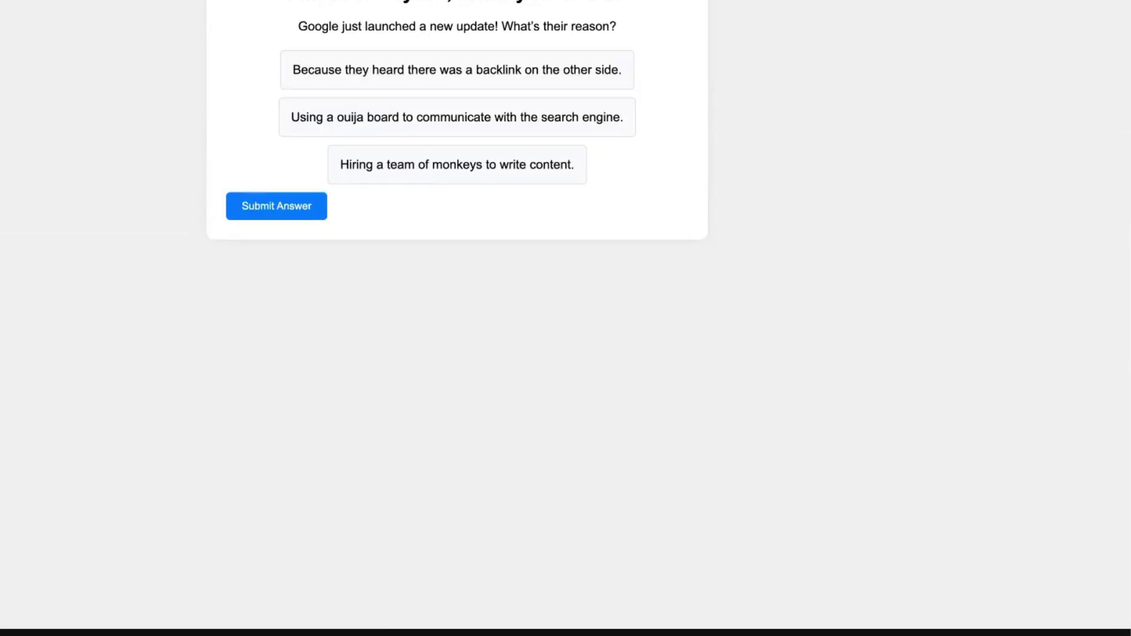
- Play round 1 of Grok's game, submitting "Because they heard there was a backlink on the other side." and reading the judge's feedback
drag(287, 0, 615, 3)
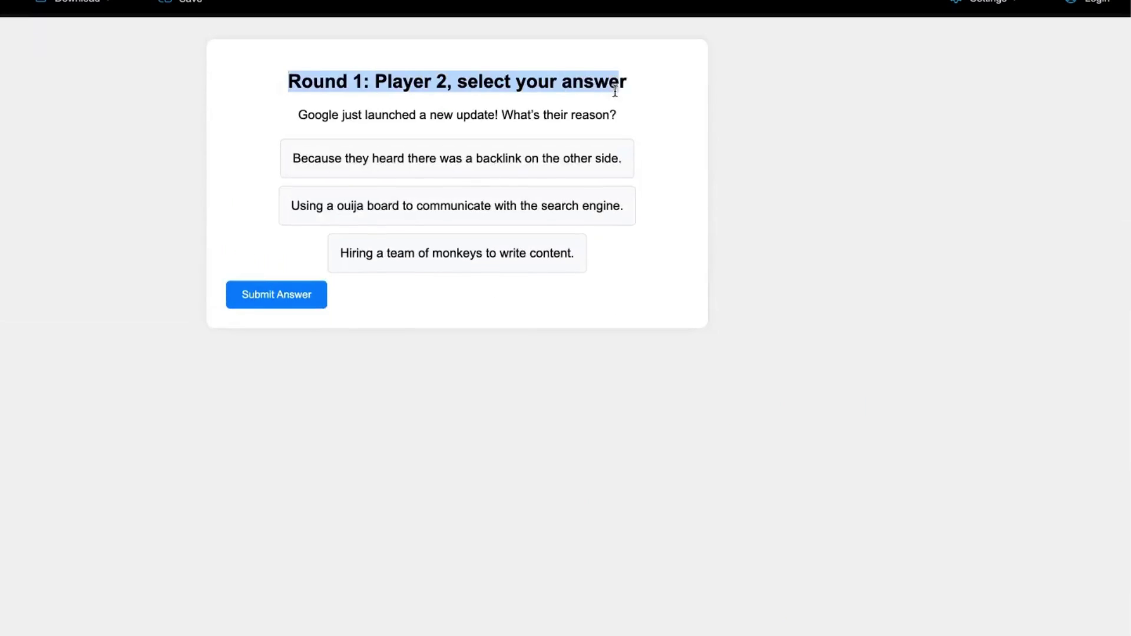
drag(300, 113, 621, 97)
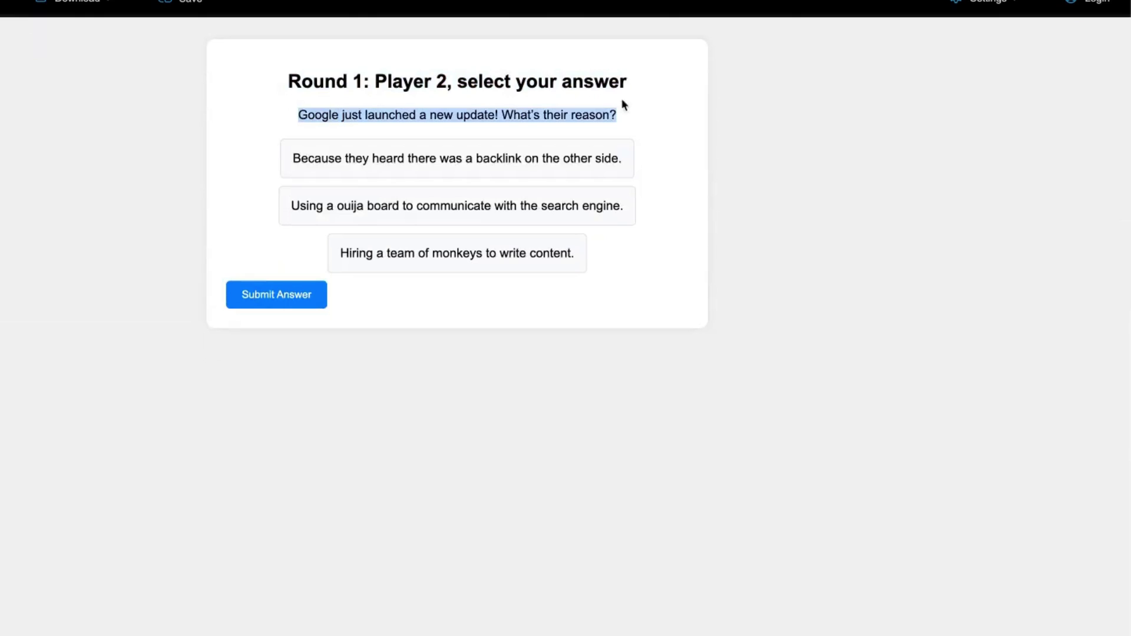
click(506, 109)
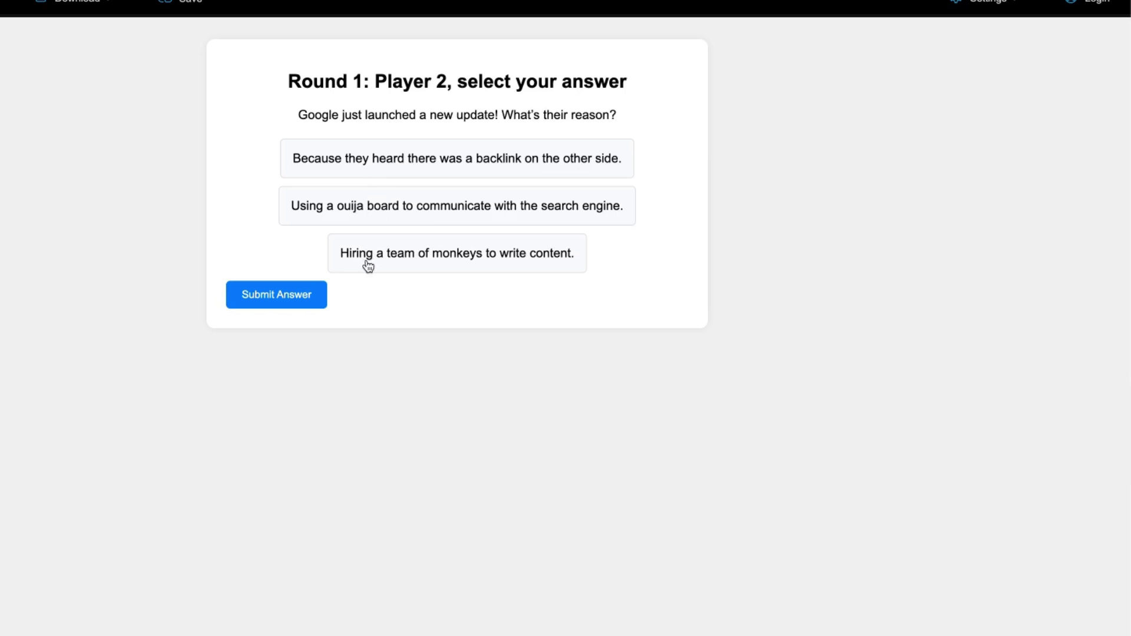
click(387, 166)
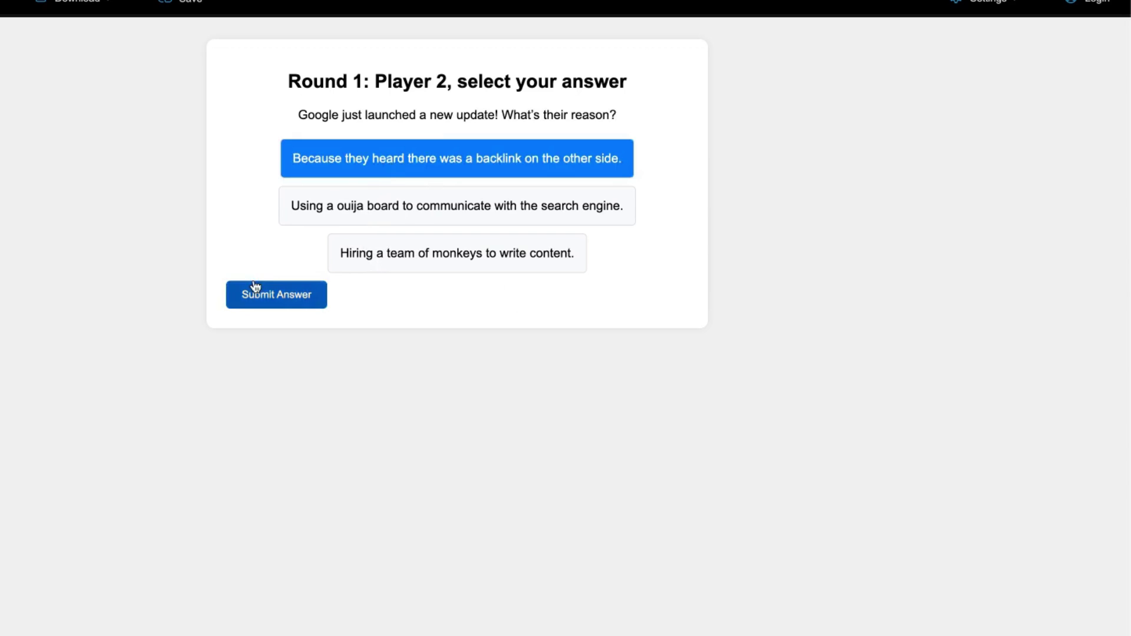
click(273, 292)
drag(556, 156, 712, 169)
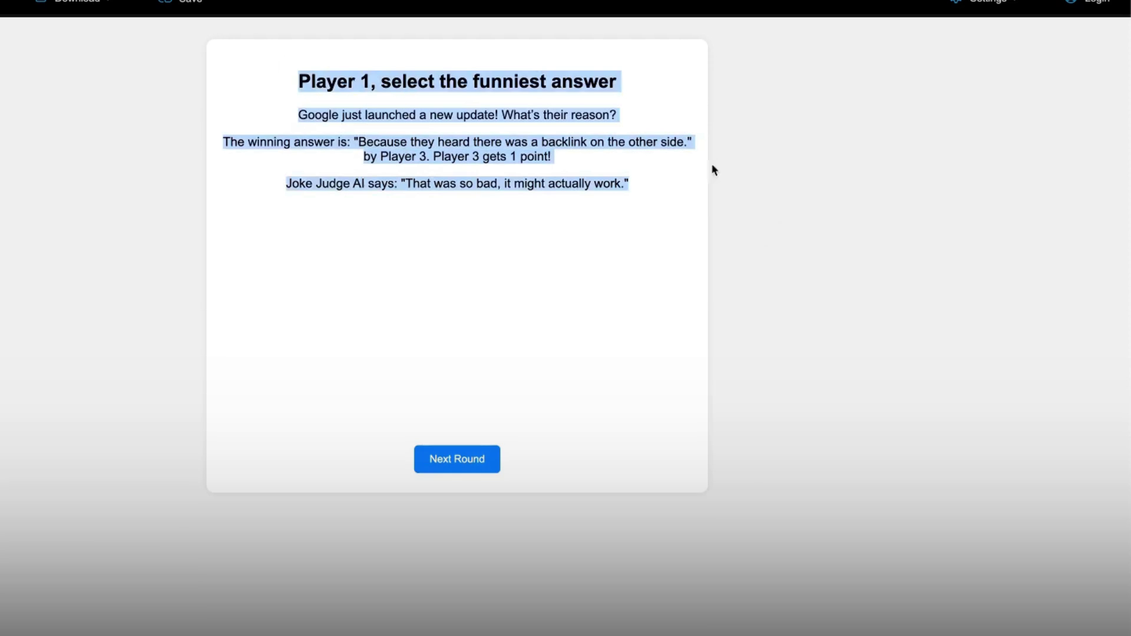
click(518, 139)
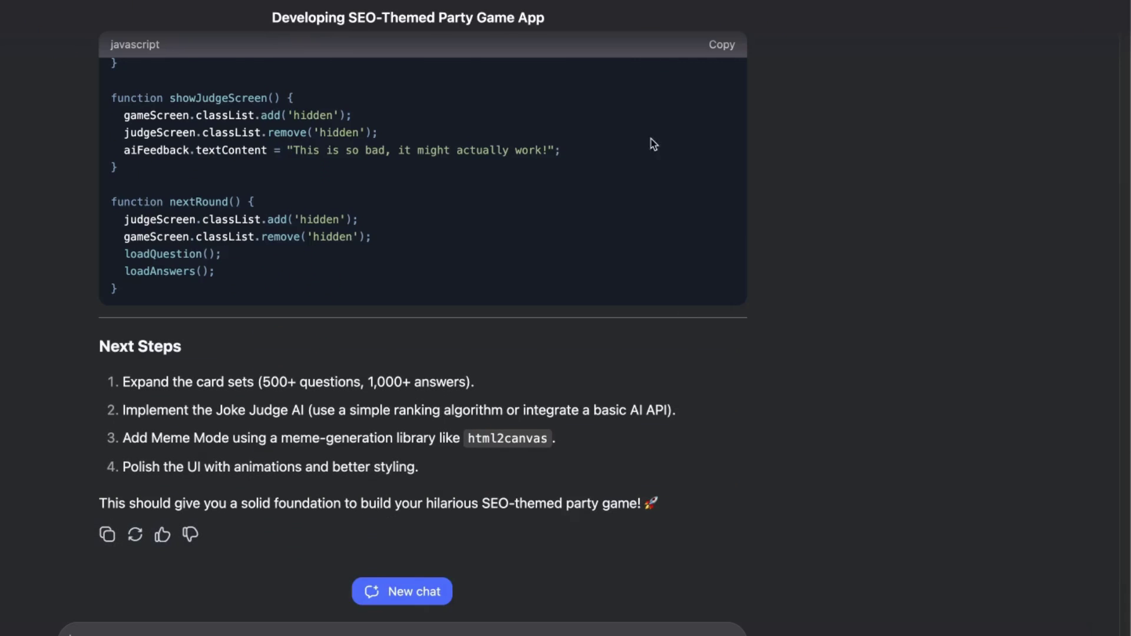
- Bring back Liveweave's code panes and copy DeepSeek's game code, including its JavaScript, for testing there
scroll(691, 349, up, 15)
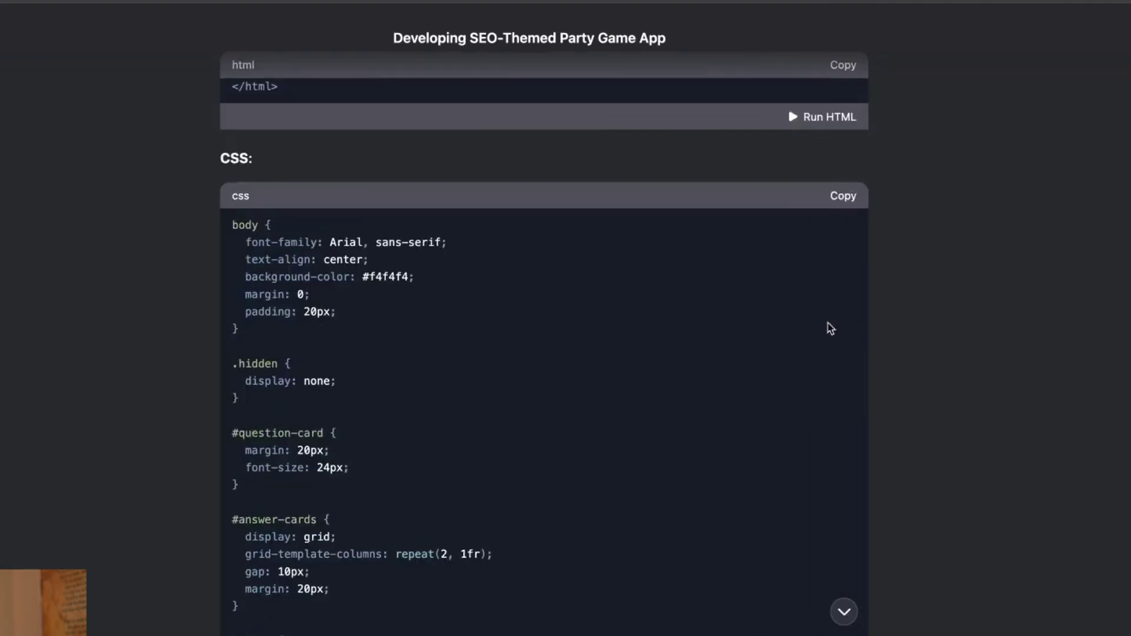
scroll(831, 328, up, 15)
scroll(833, 404, down, 4)
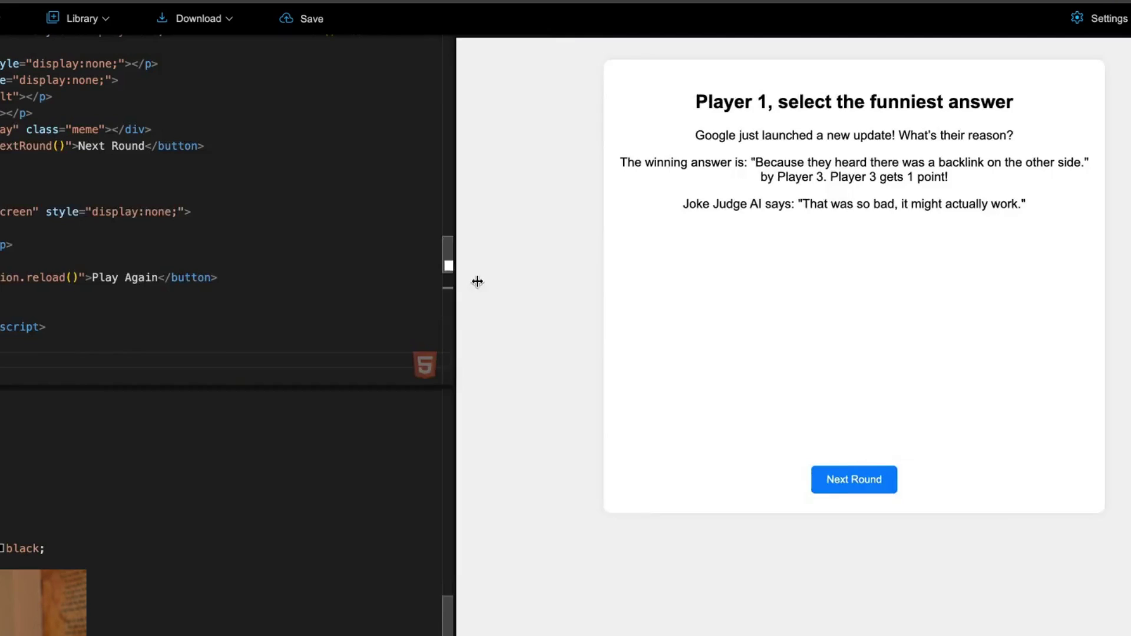
drag(477, 280, 614, 291)
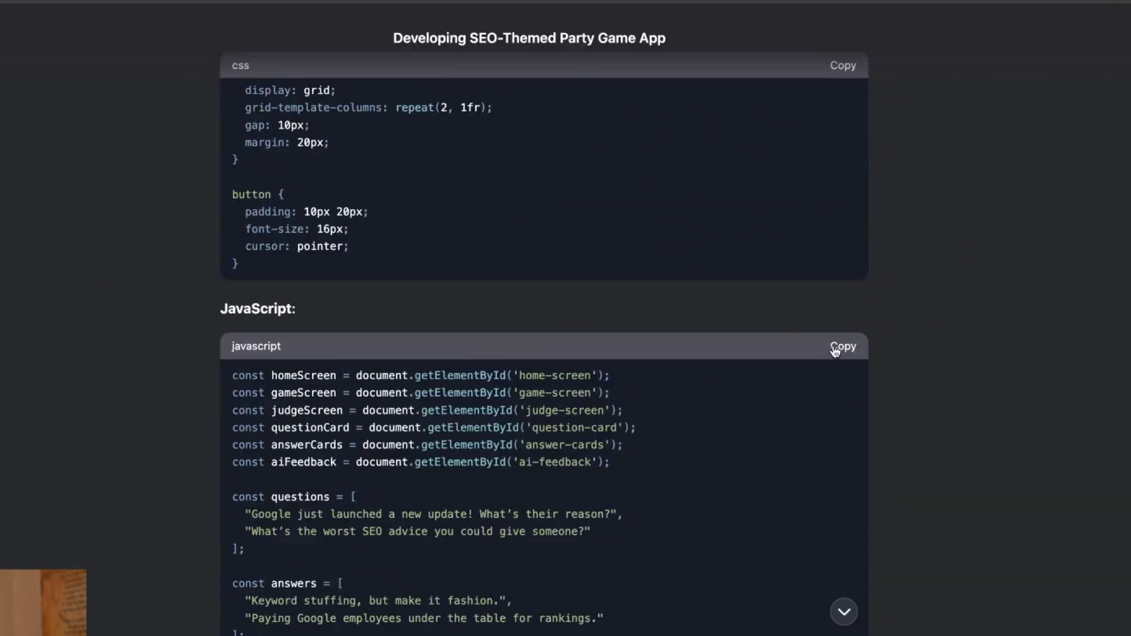
click(835, 351)
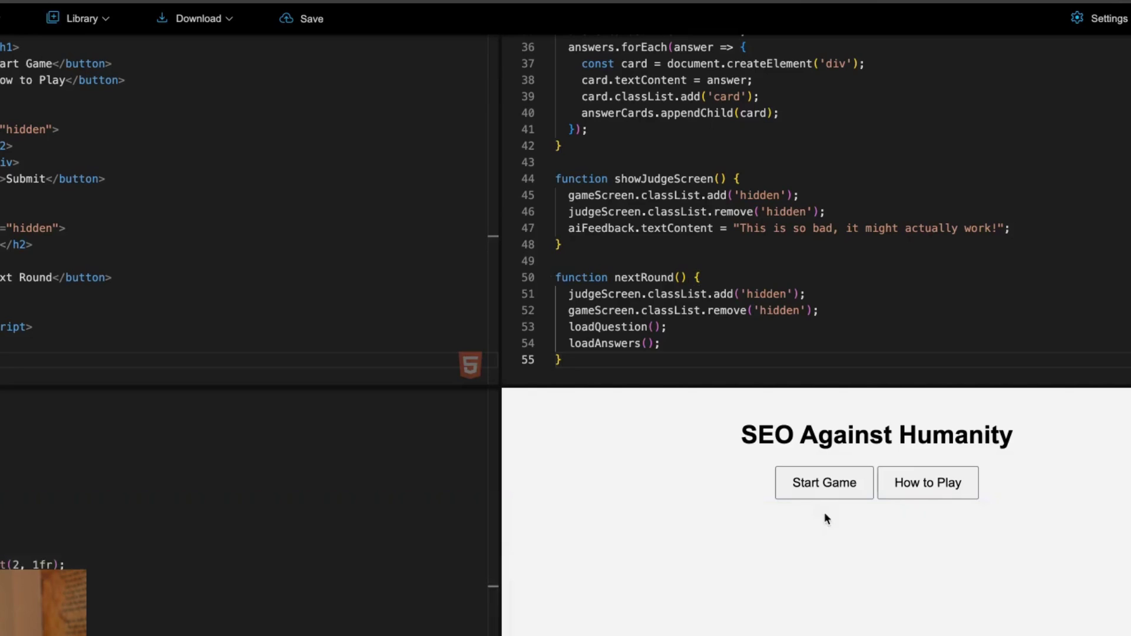
- Start DeepSeek's game in the Liveweave preview and examine its question and both answer cards
click(820, 495)
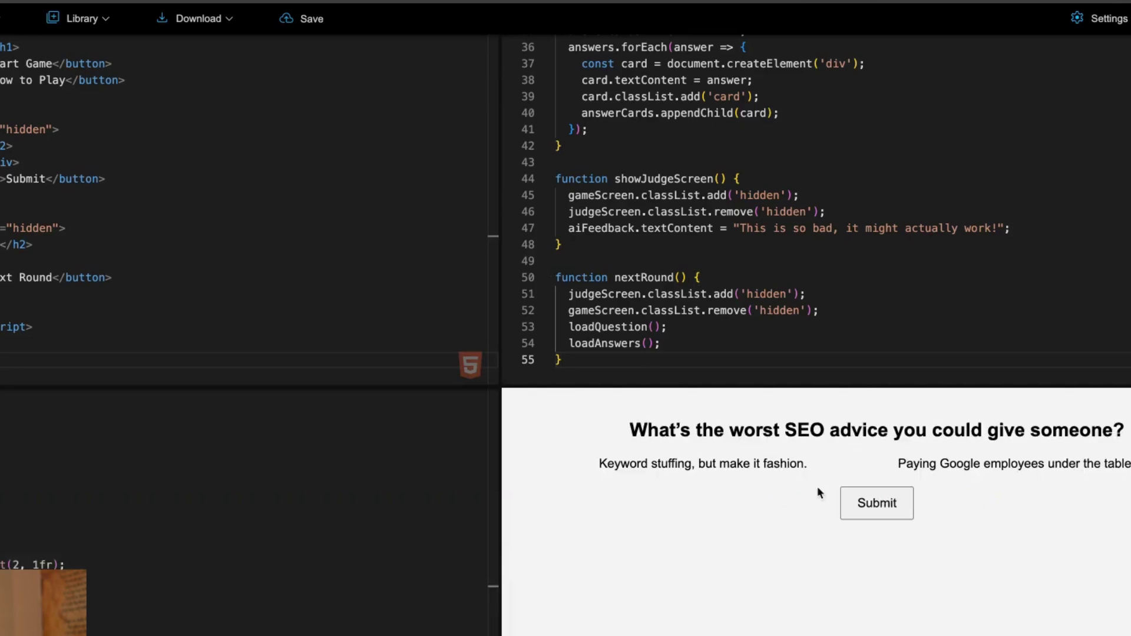
double_click(479, 428)
drag(255, 79, 746, 81)
click(419, 88)
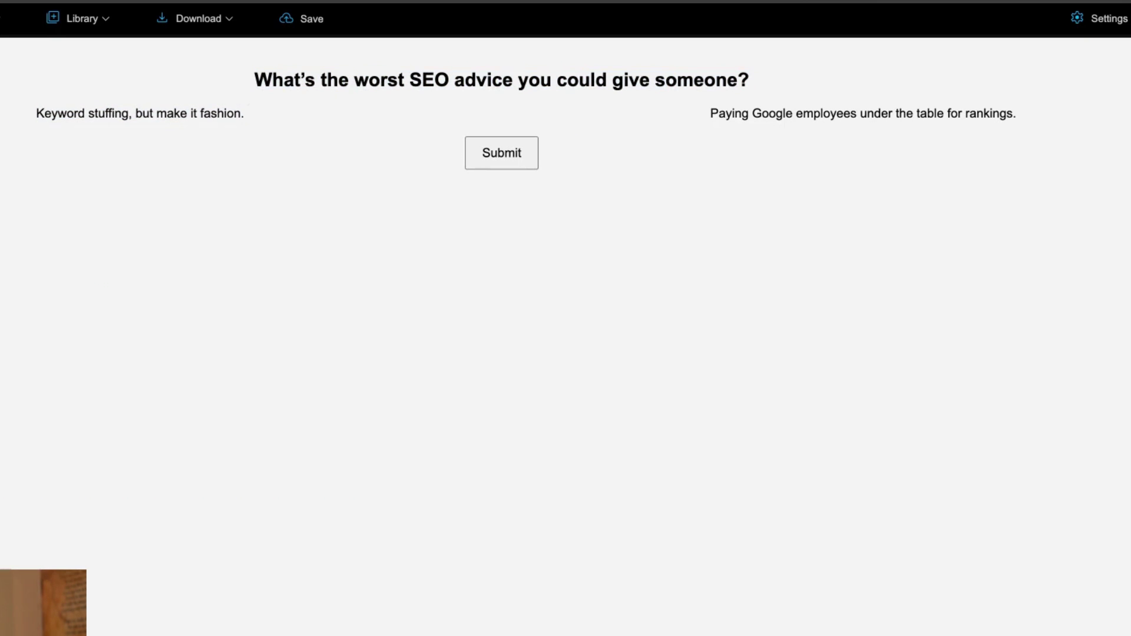
drag(37, 113, 239, 115)
drag(682, 113, 838, 126)
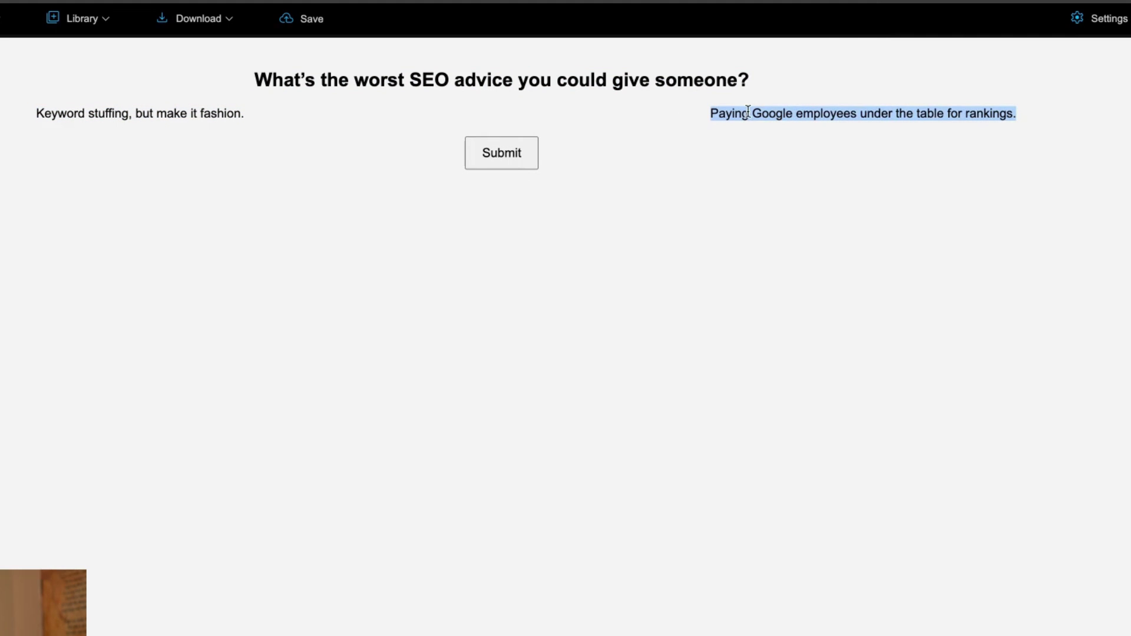
- Submit the round in DeepSeek's game and advance past the Joke Judge AI feedback to the next round
click(502, 157)
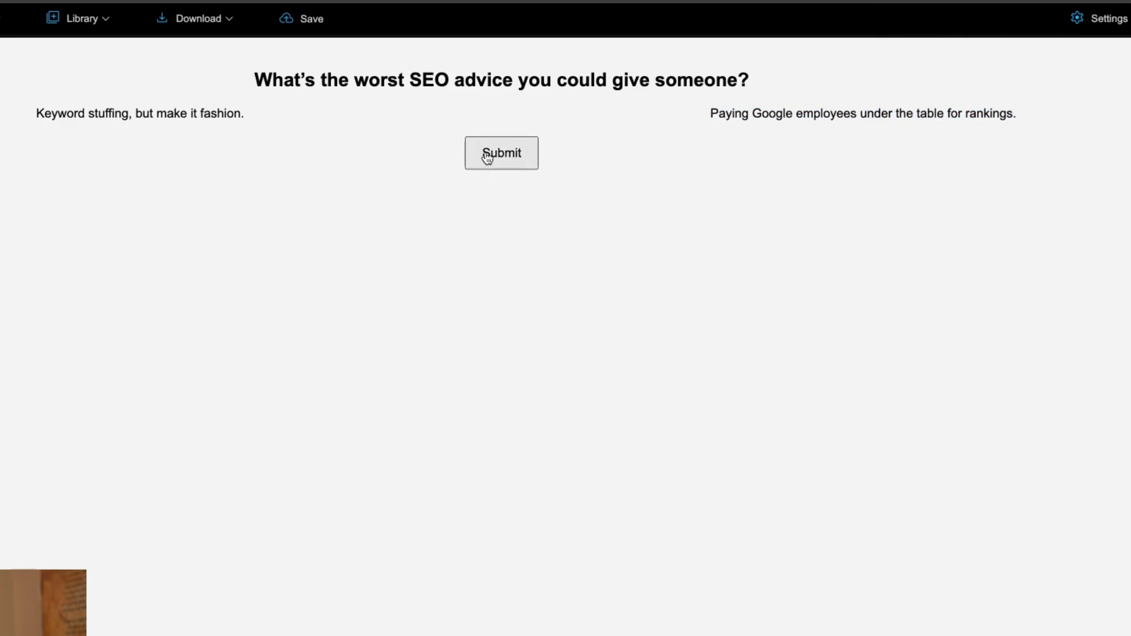
click(499, 162)
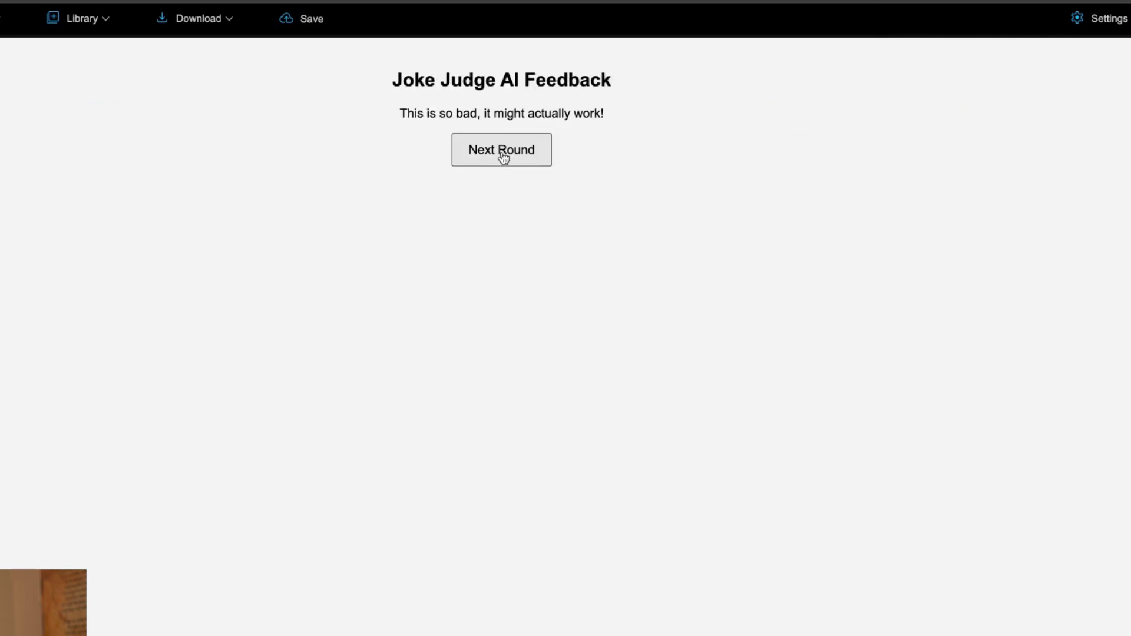
click(510, 163)
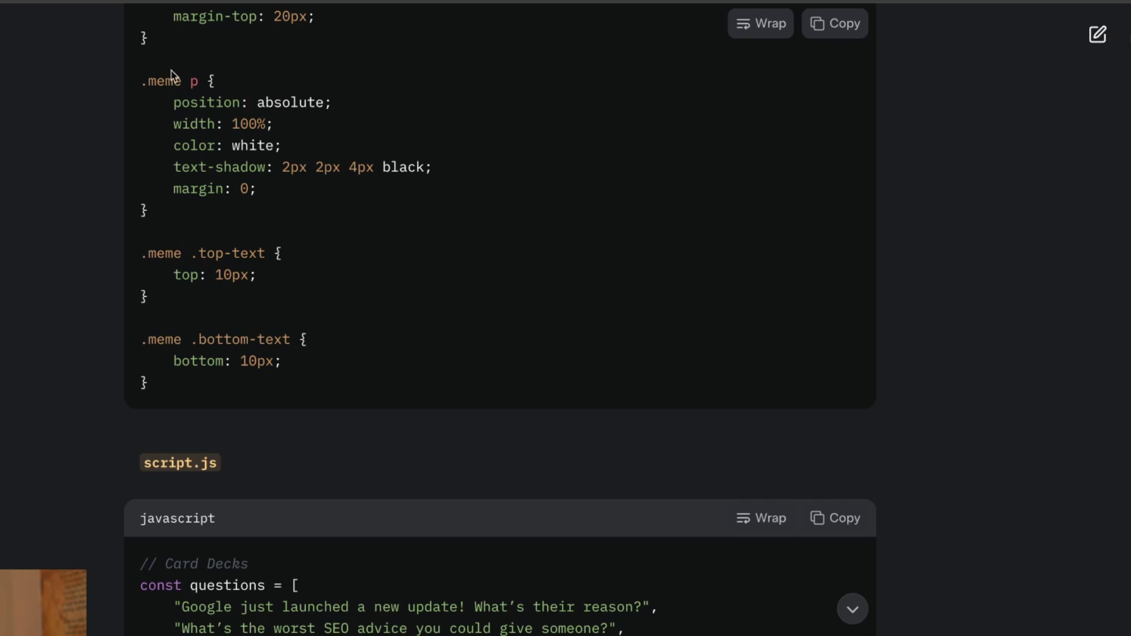
- Review Grok's generated CSS and JavaScript code for the card game
scroll(340, 361, down, 10)
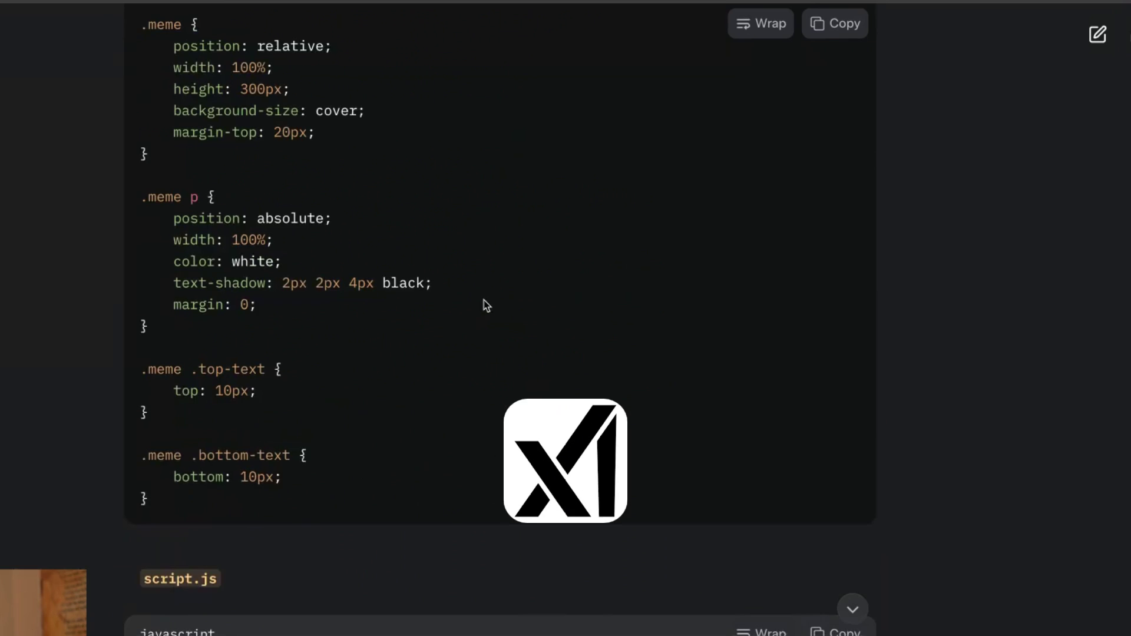
scroll(448, 382, down, 15)
scroll(399, 513, down, 10)
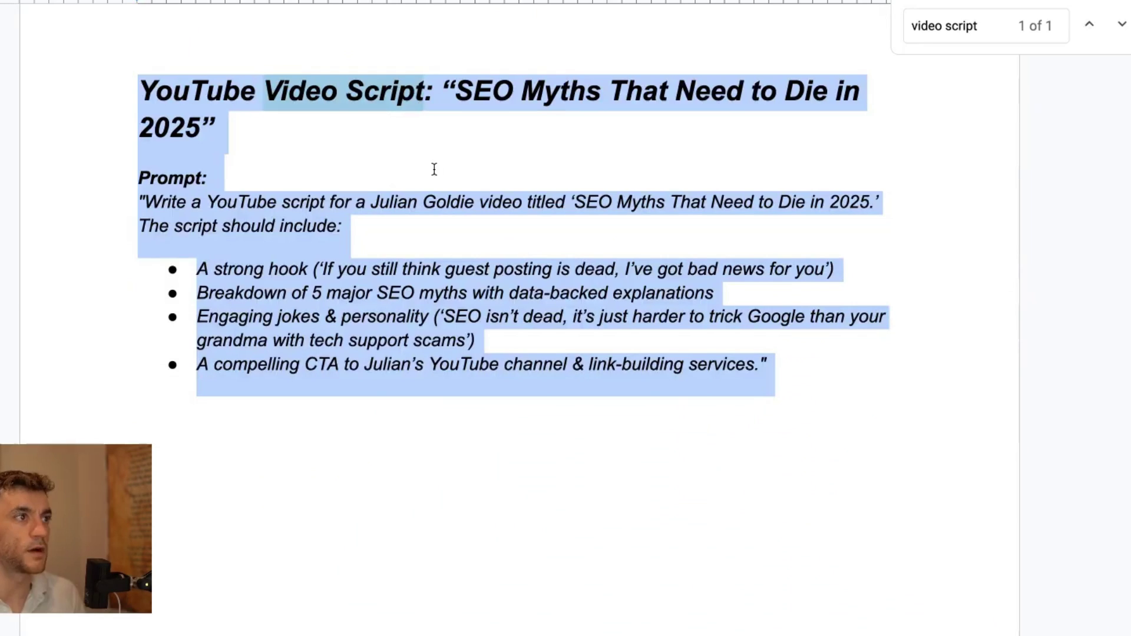
- Select the "SEO Myths That Need to Die in 2025" YouTube video script prompt in the Google Docs prompt document
click(565, 245)
drag(139, 91, 320, 91)
drag(461, 71, 858, 434)
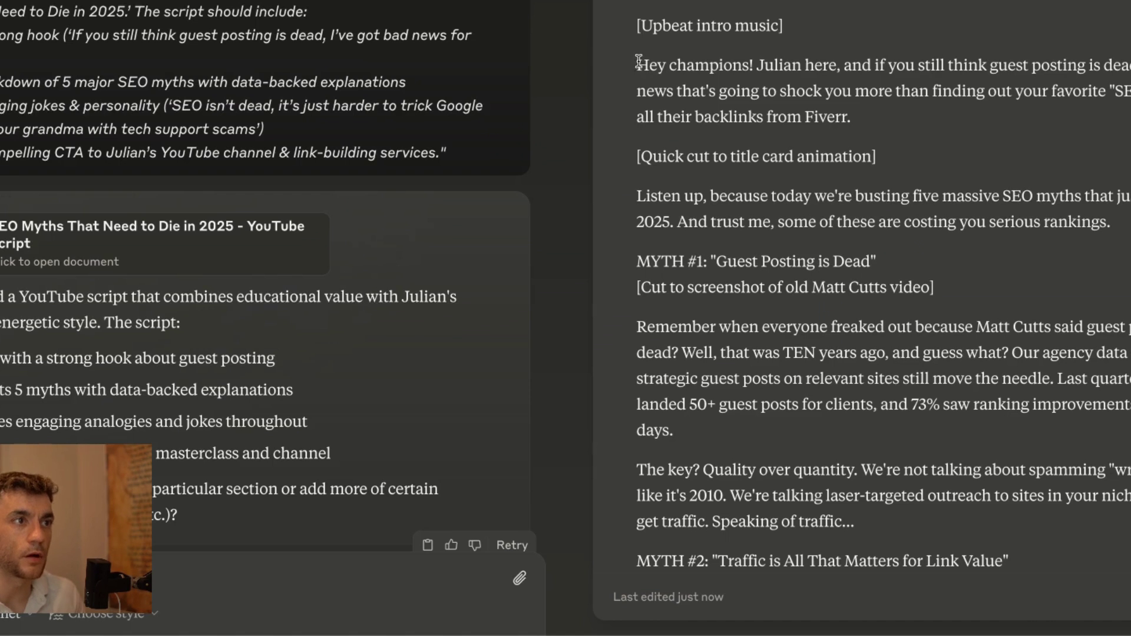
- Read the opening greeting and guest-posting hook of Claude's "SEO Myths That Need to Die in 2025" YouTube script
drag(639, 62, 750, 67)
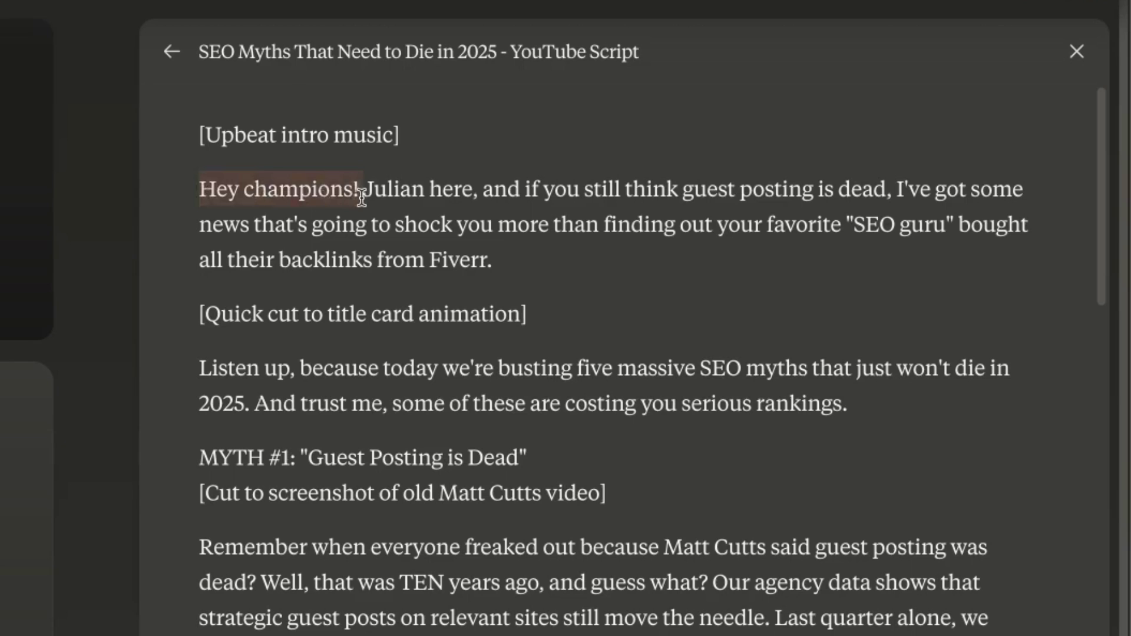
drag(357, 197, 854, 189)
click(377, 303)
drag(784, 204, 861, 250)
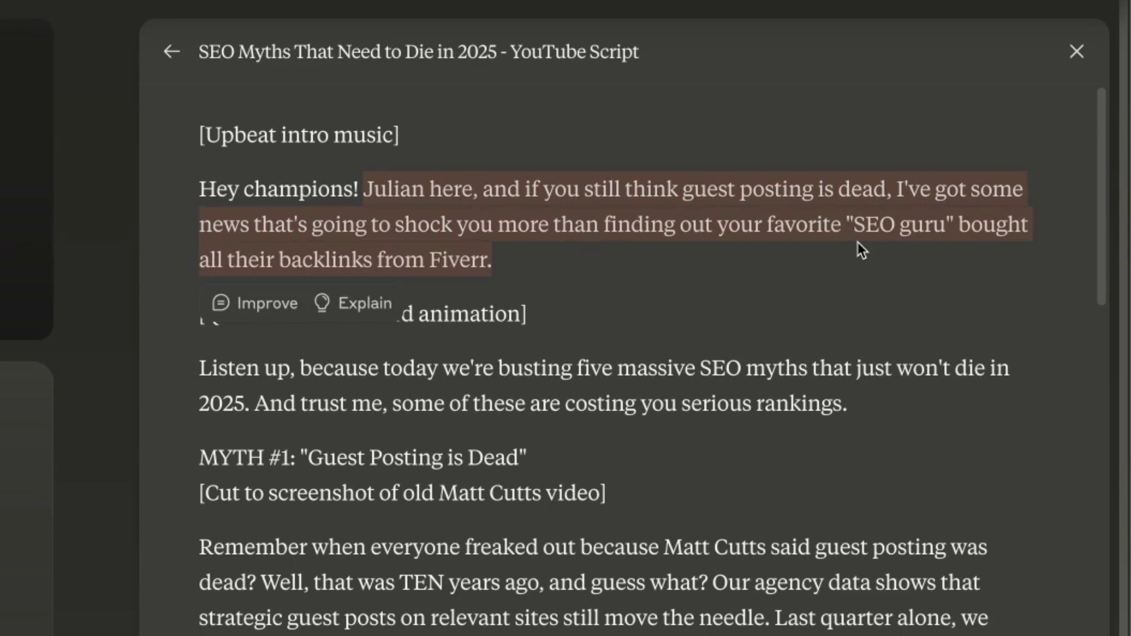
click(316, 188)
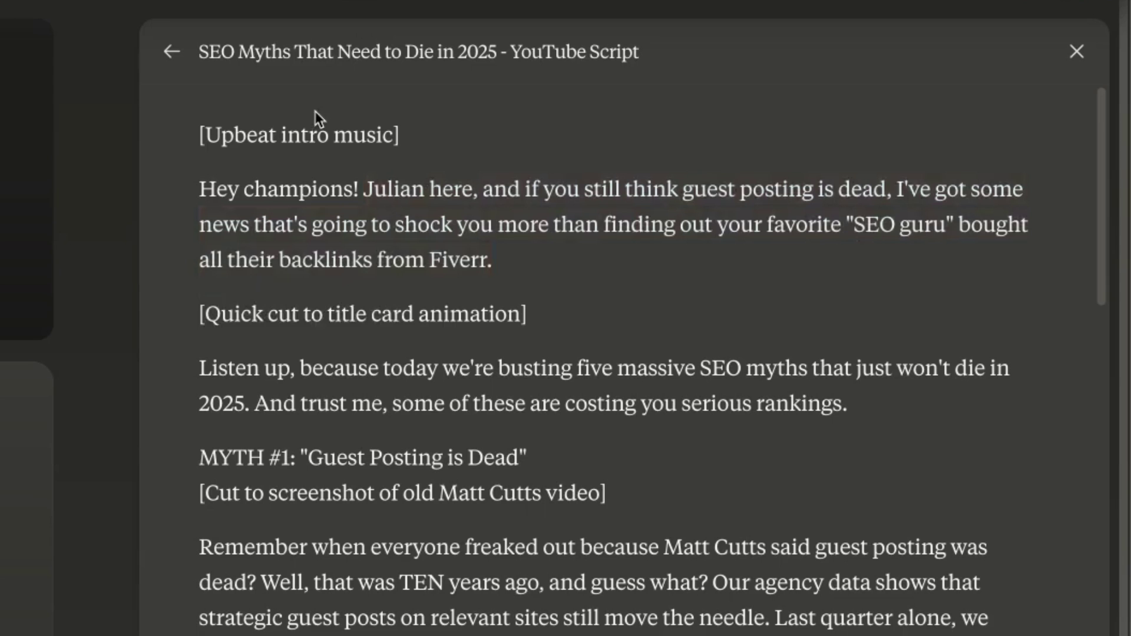
- Compare the opening hook of Claude's "SEO Myths That Need to Die in 2025" script with Grok's opening shot and welcome lines
drag(207, 174, 686, 284)
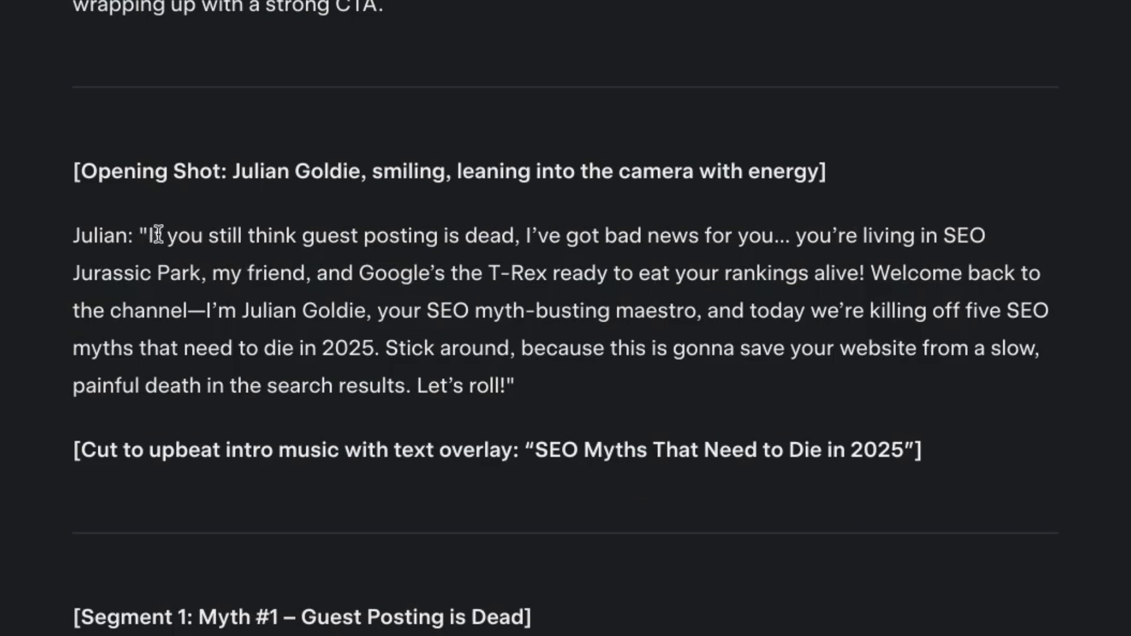
drag(153, 237, 852, 271)
triple_click(596, 275)
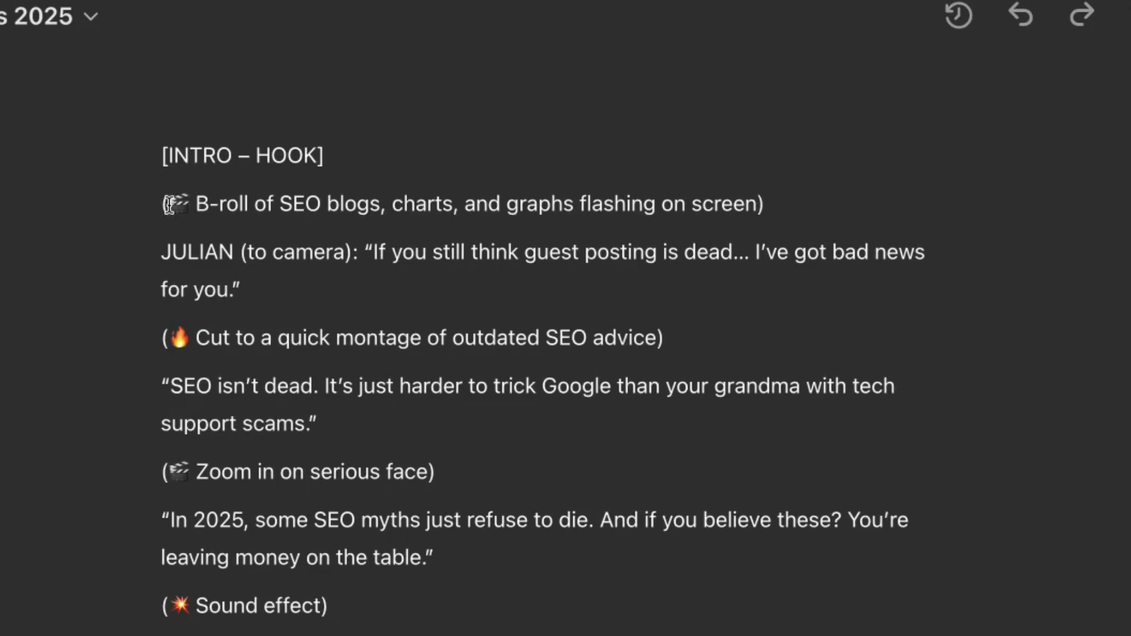
- Read the intro hook of ChatGPT's SEO myths script, covering its spoken lines and its B-roll, montage and zoom cues
drag(167, 203, 221, 252)
triple_click(221, 252)
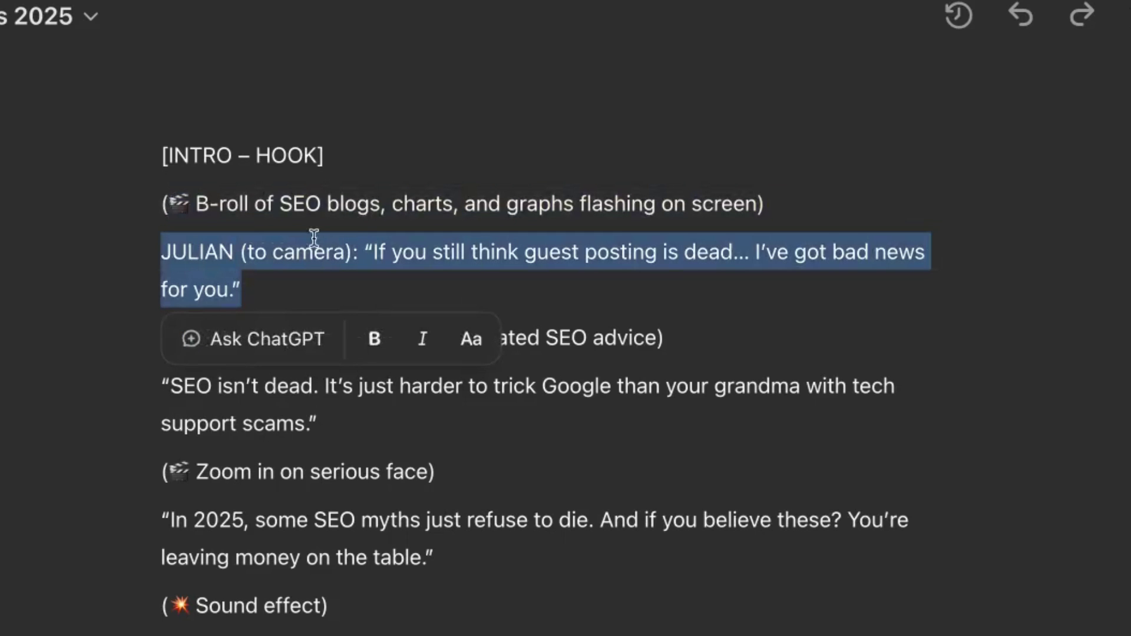
click(336, 203)
triple_click(336, 203)
triple_click(371, 338)
click(371, 339)
triple_click(378, 520)
triple_click(168, 388)
click(253, 289)
triple_click(252, 289)
click(162, 471)
scroll(603, 356, down, 3)
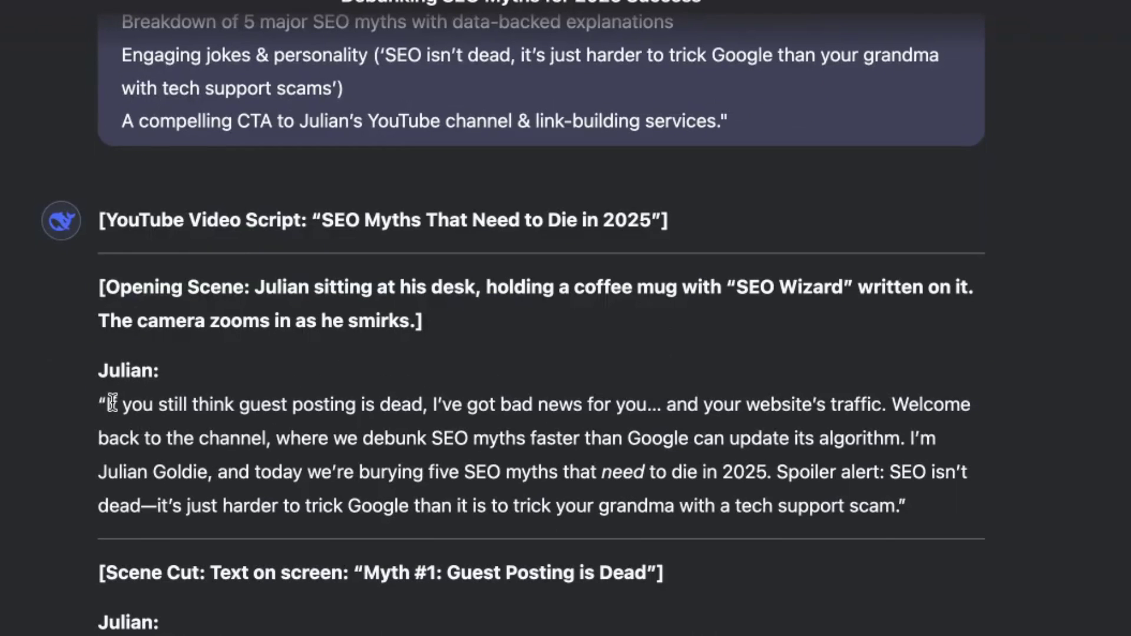
- Read the opening scene and guest-posting hook of DeepSeek's "SEO Myths That Need to Die in 2025" script
drag(112, 404, 881, 505)
triple_click(585, 414)
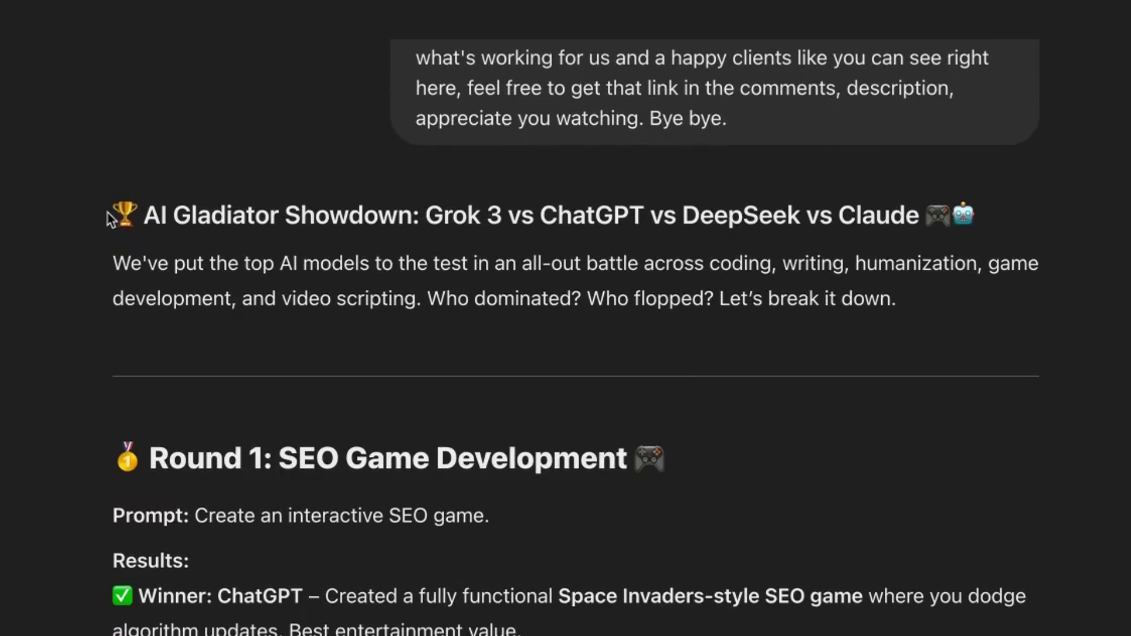
- Review the "AI Gladiator Showdown" heading and the Round 1: SEO Game Development rankings in ChatGPT's summary
drag(107, 213, 972, 214)
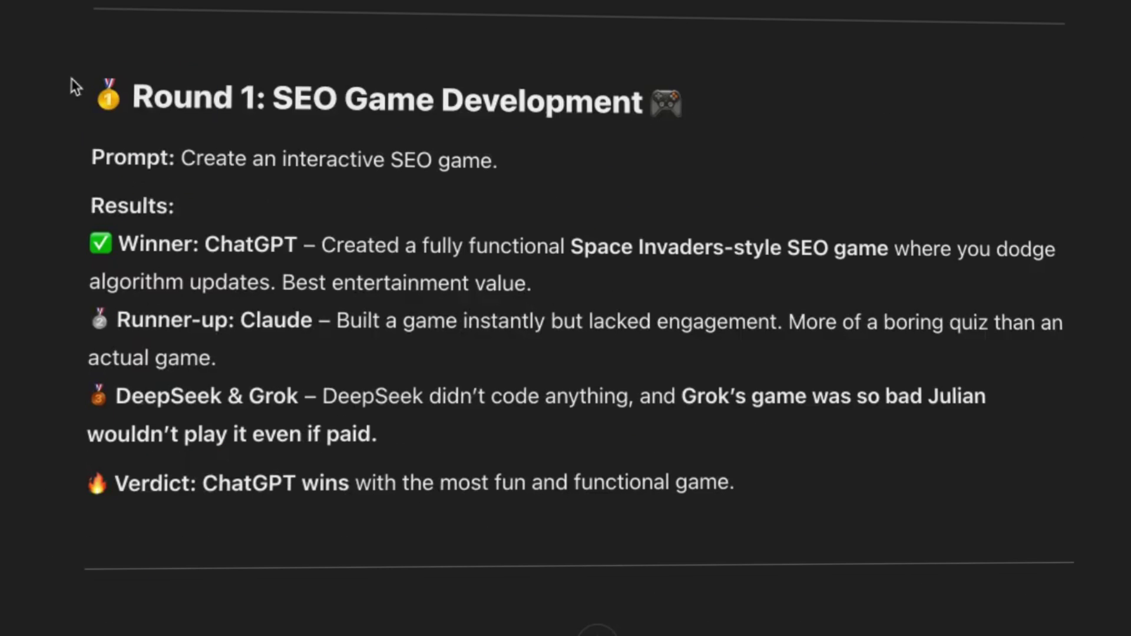
drag(116, 227, 538, 280)
click(559, 305)
drag(117, 312, 387, 371)
click(227, 383)
drag(101, 393, 565, 426)
click(355, 406)
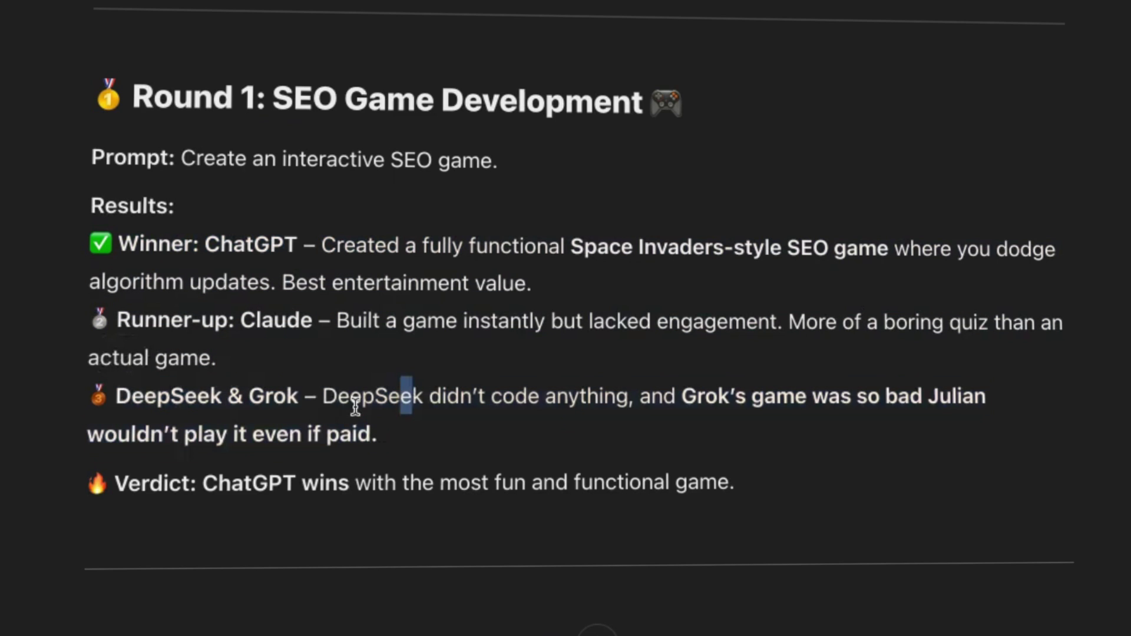
drag(325, 396, 630, 392)
click(642, 397)
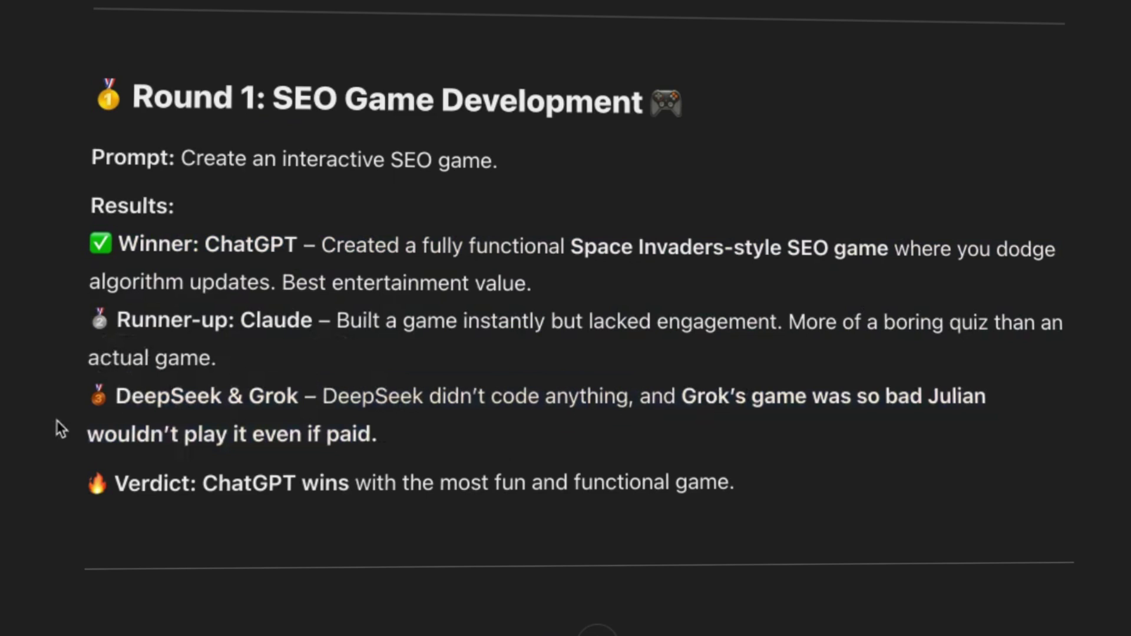
- Review how each model is ranked under Round 2: SEO Blog Writing in the showdown summary
scroll(147, 418, down, 10)
scroll(374, 367, up, 2)
scroll(286, 386, up, 3)
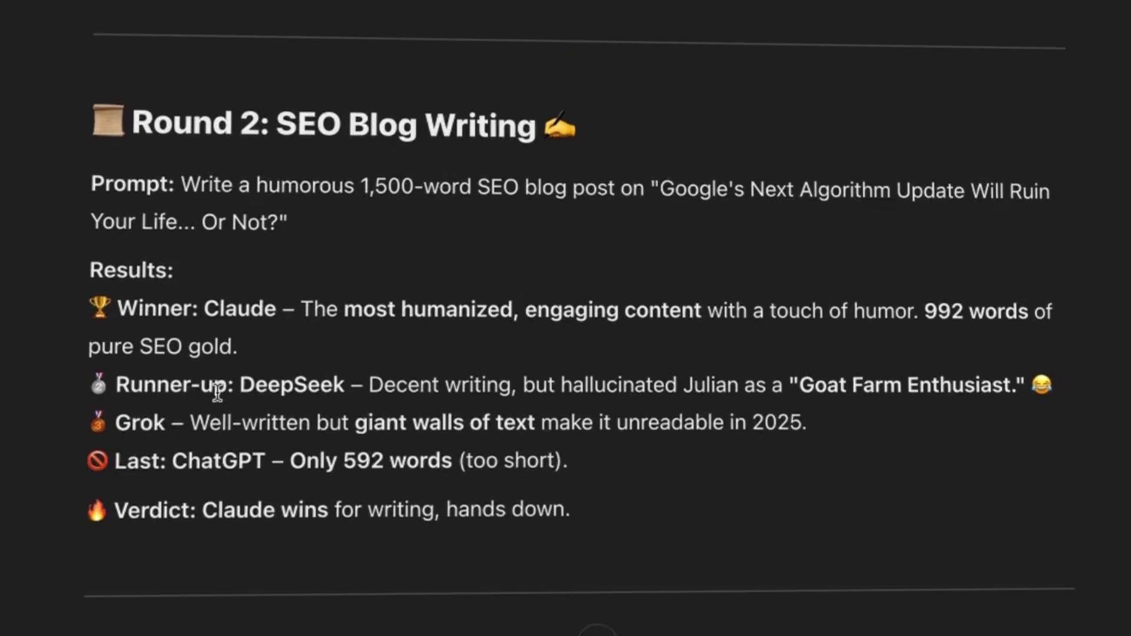
drag(68, 328, 945, 381)
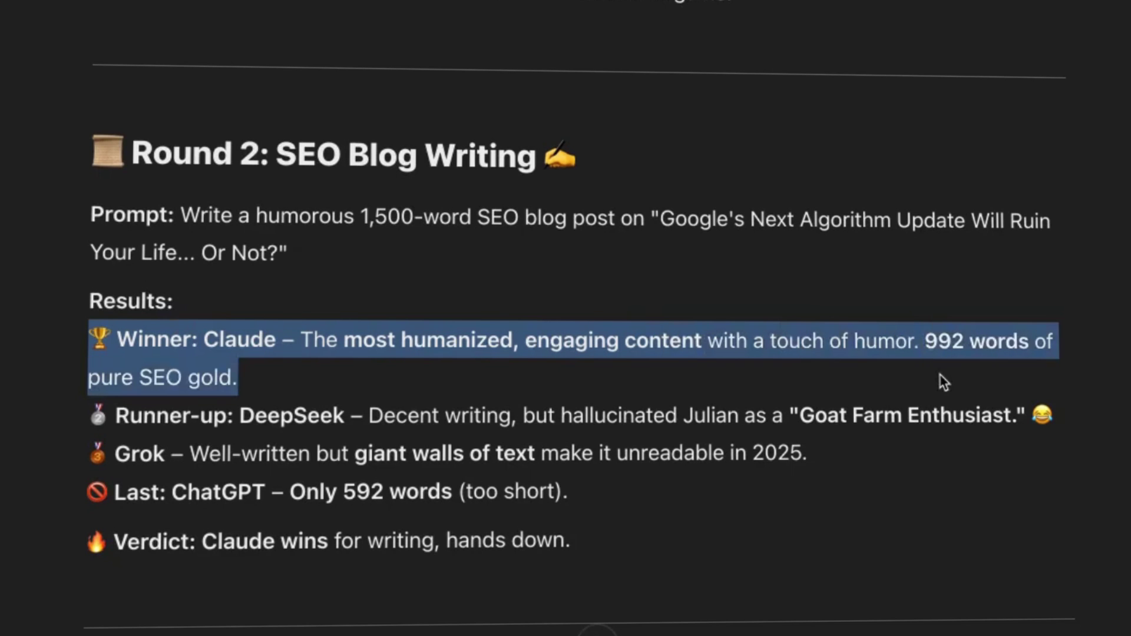
click(85, 414)
drag(434, 396, 530, 412)
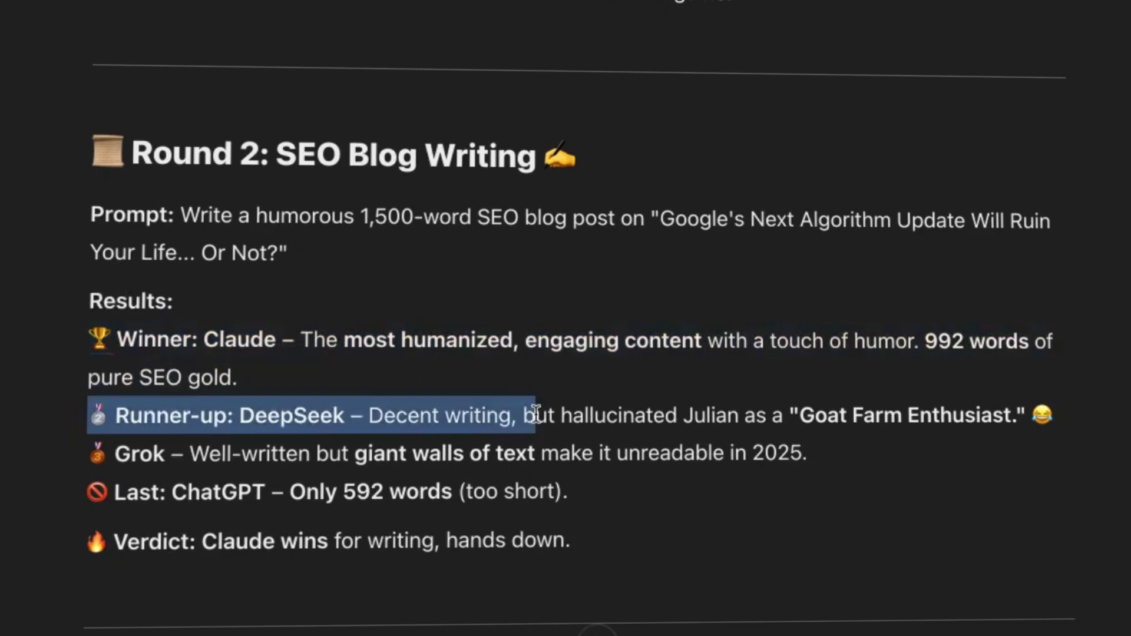
triple_click(168, 447)
triple_click(190, 494)
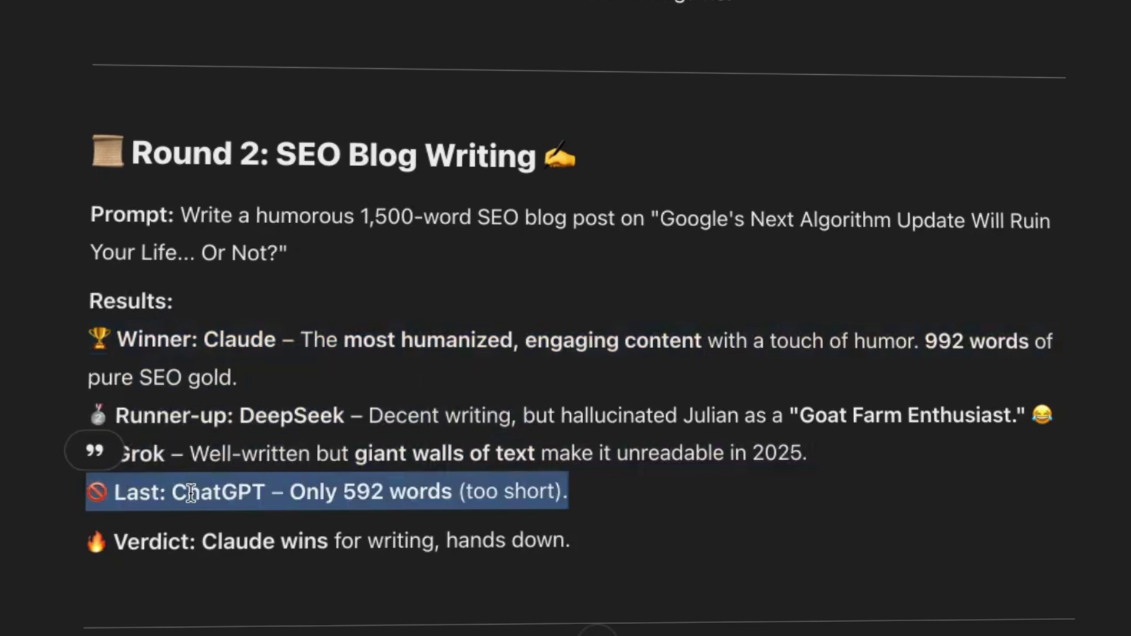
- Compare the verdict lines of Round 1 and Round 2 in the showdown summary
triple_click(87, 543)
scroll(398, 159, up, 2)
triple_click(394, 62)
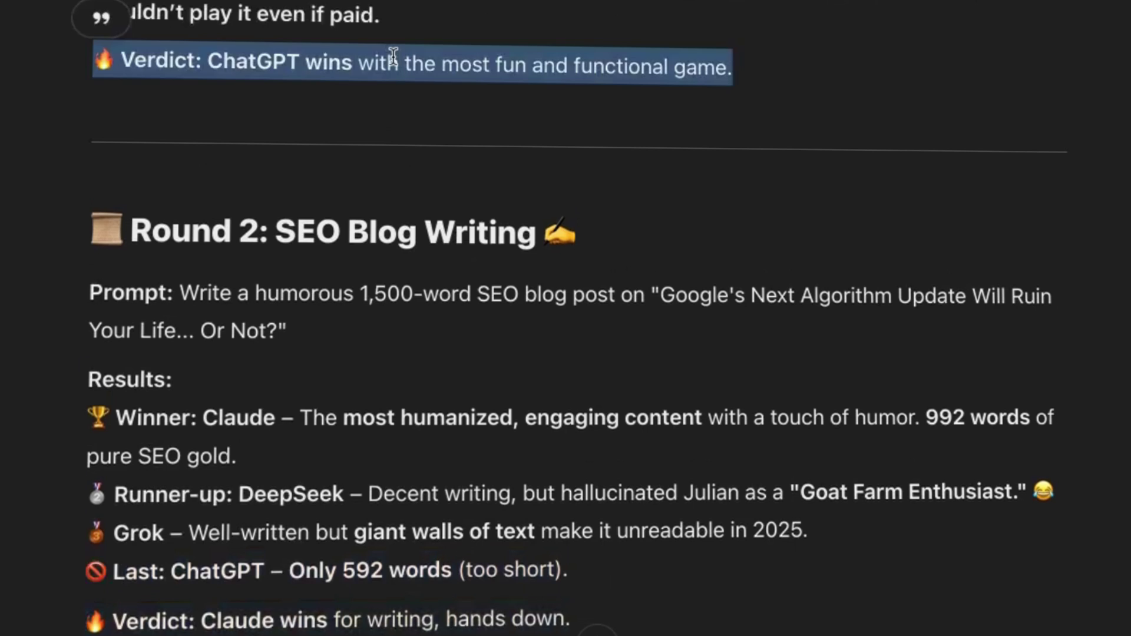
scroll(316, 566, down, 2)
triple_click(312, 548)
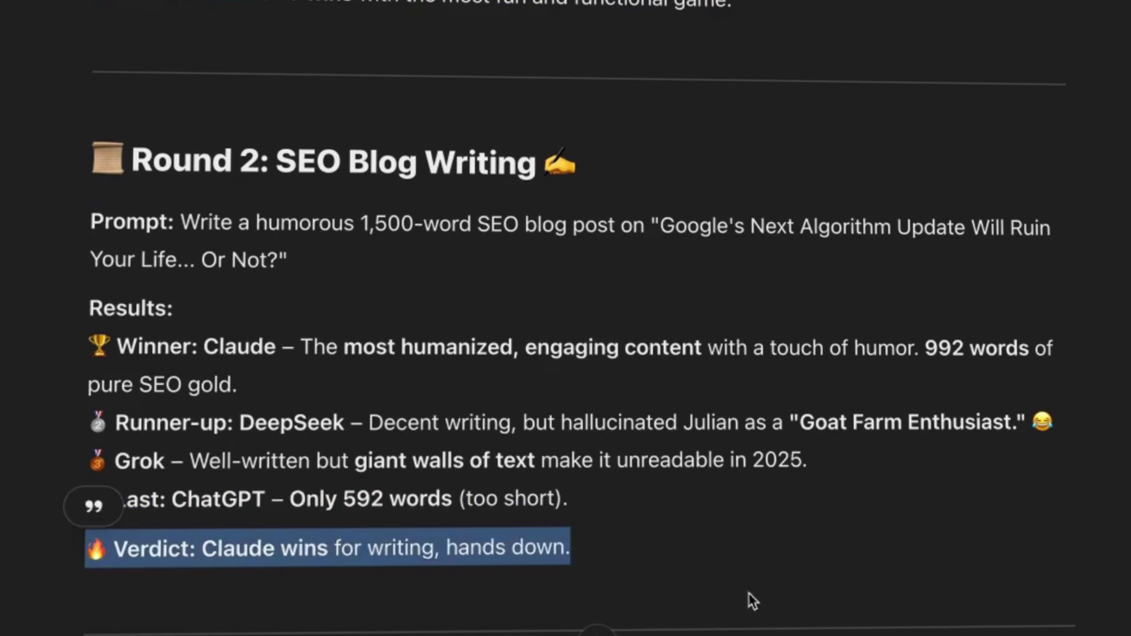
- Review each model's placing under Round 3: AI Detectability Test in the showdown summary
scroll(725, 595, down, 8)
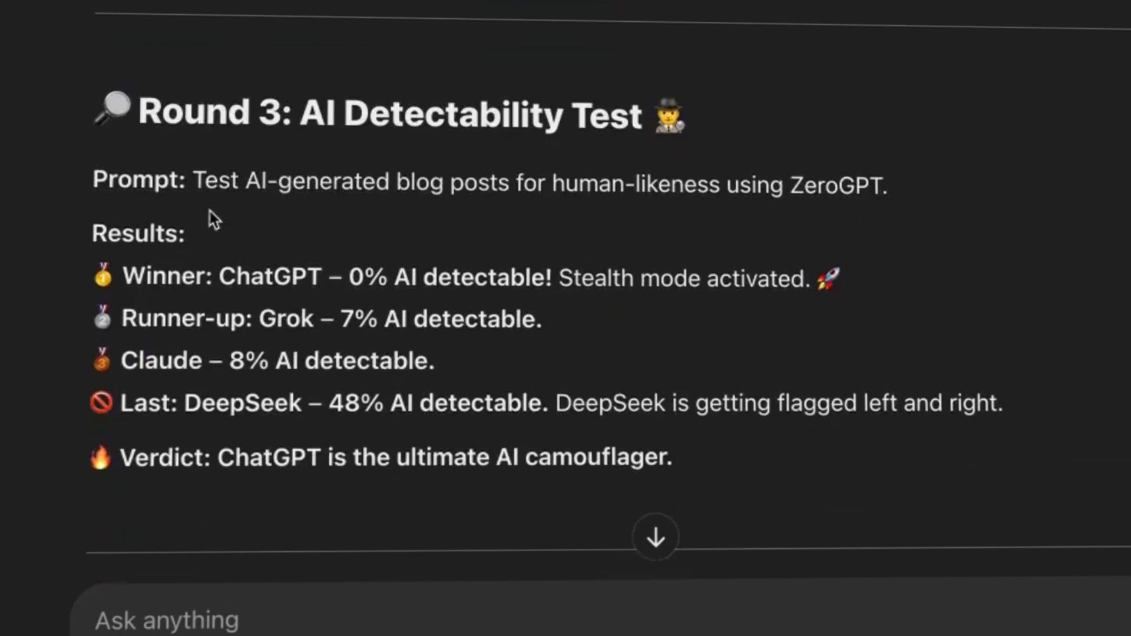
drag(81, 284, 938, 271)
triple_click(197, 323)
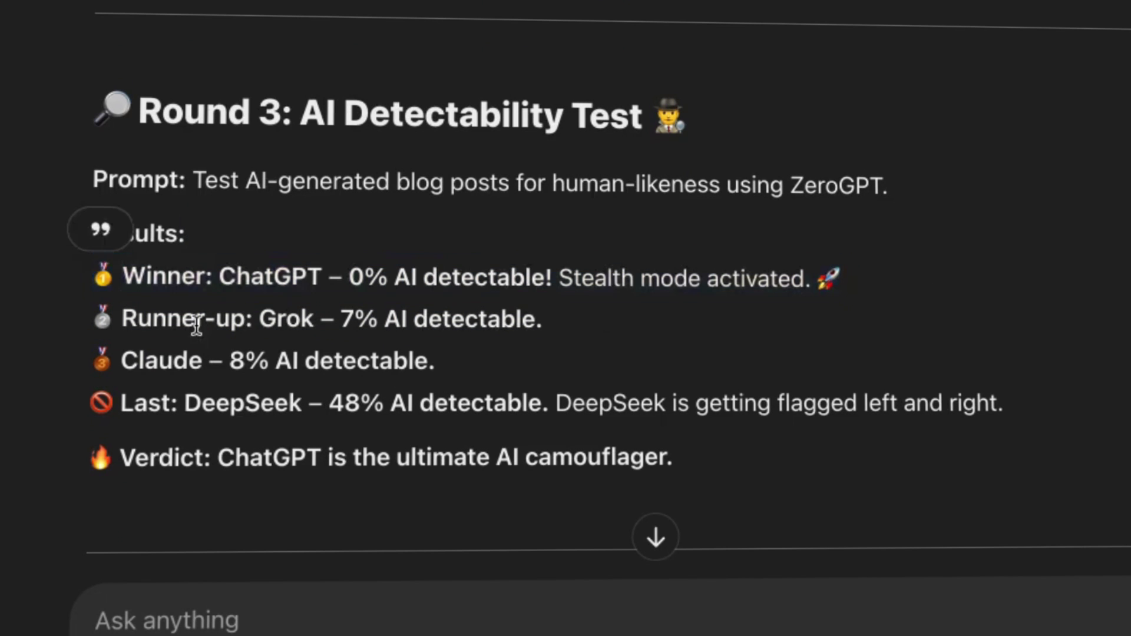
click(285, 356)
triple_click(286, 356)
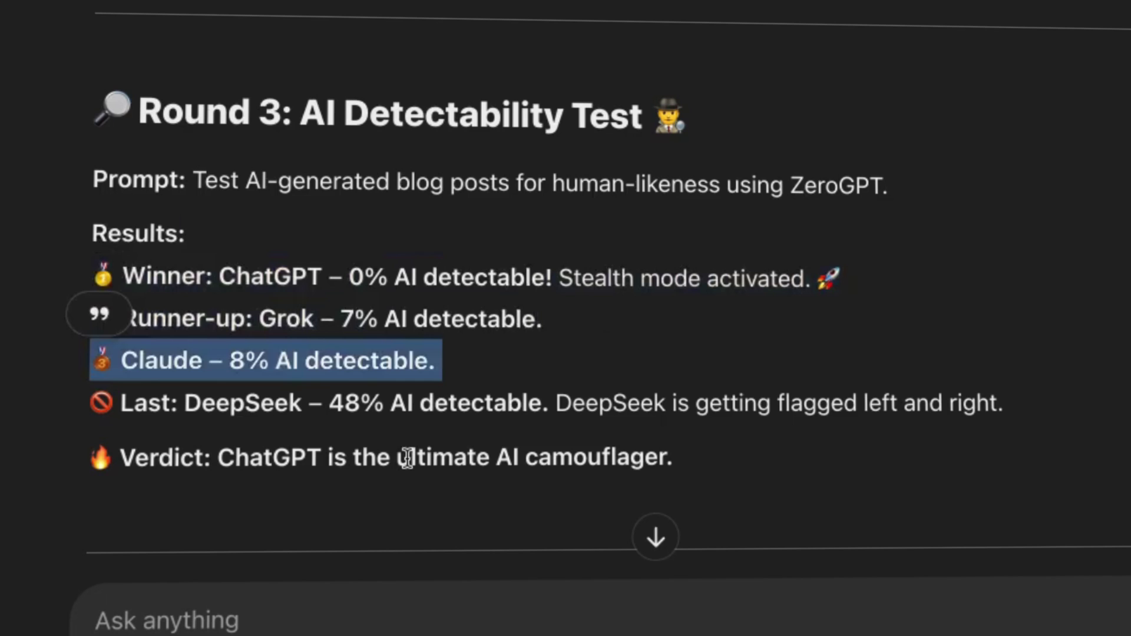
triple_click(398, 417)
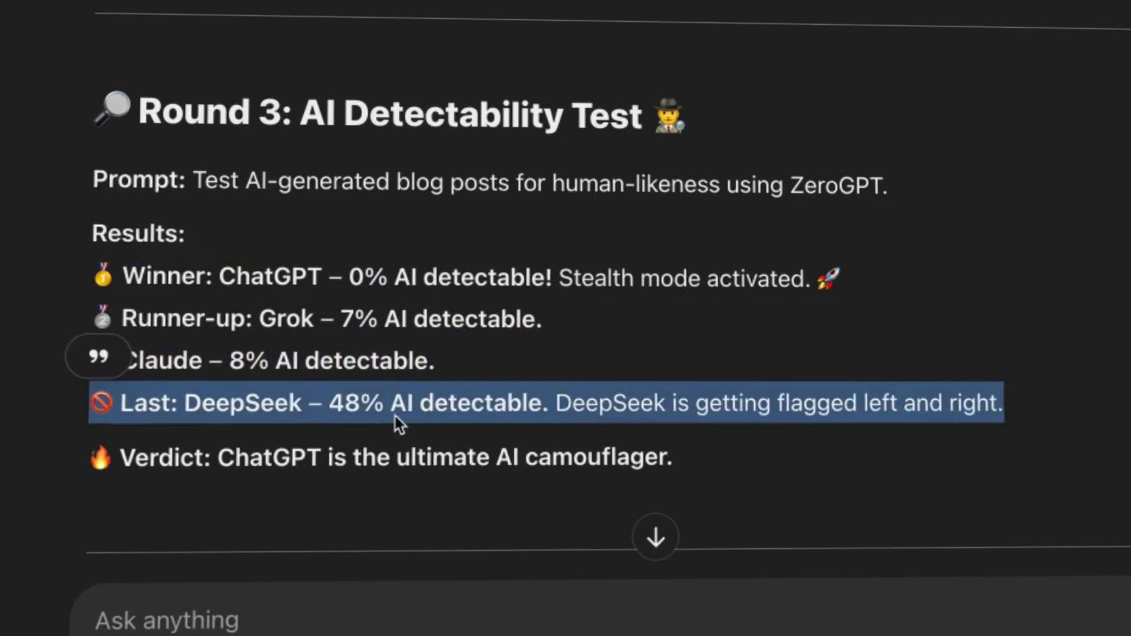
- Review the results and verdict of Round 4: SEO Against Humanity (Card Game) in the showdown summary
drag(97, 97, 711, 410)
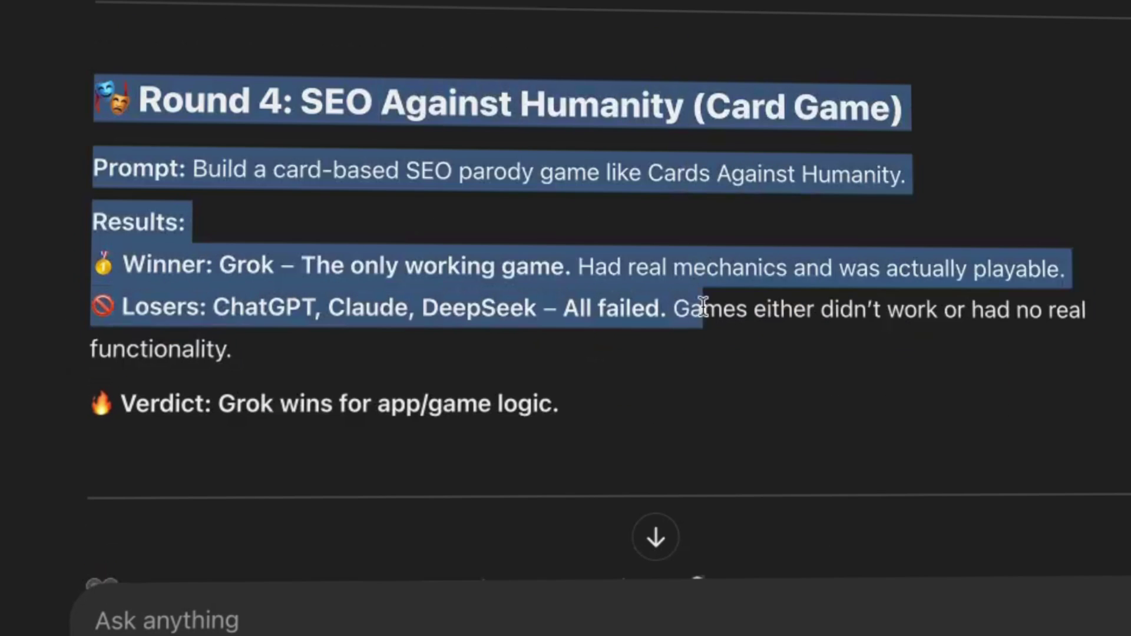
click(408, 452)
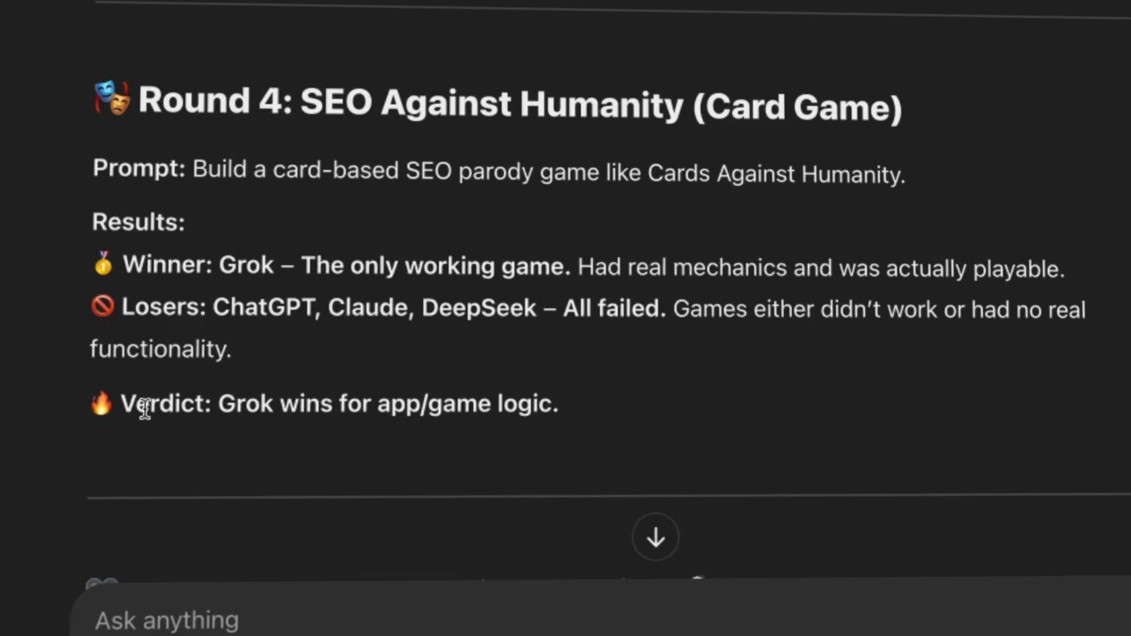
drag(145, 406, 669, 421)
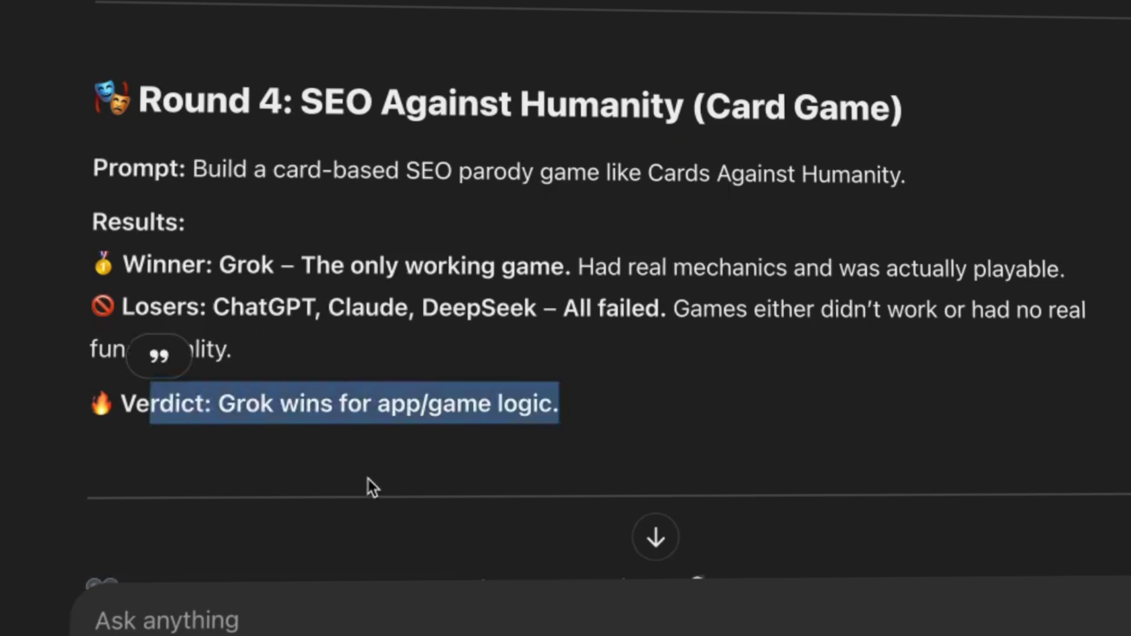
- Review the winner and verdict of Round 5: YouTube Video Script, continuing to the end of that section
scroll(372, 488, down, 8)
triple_click(286, 190)
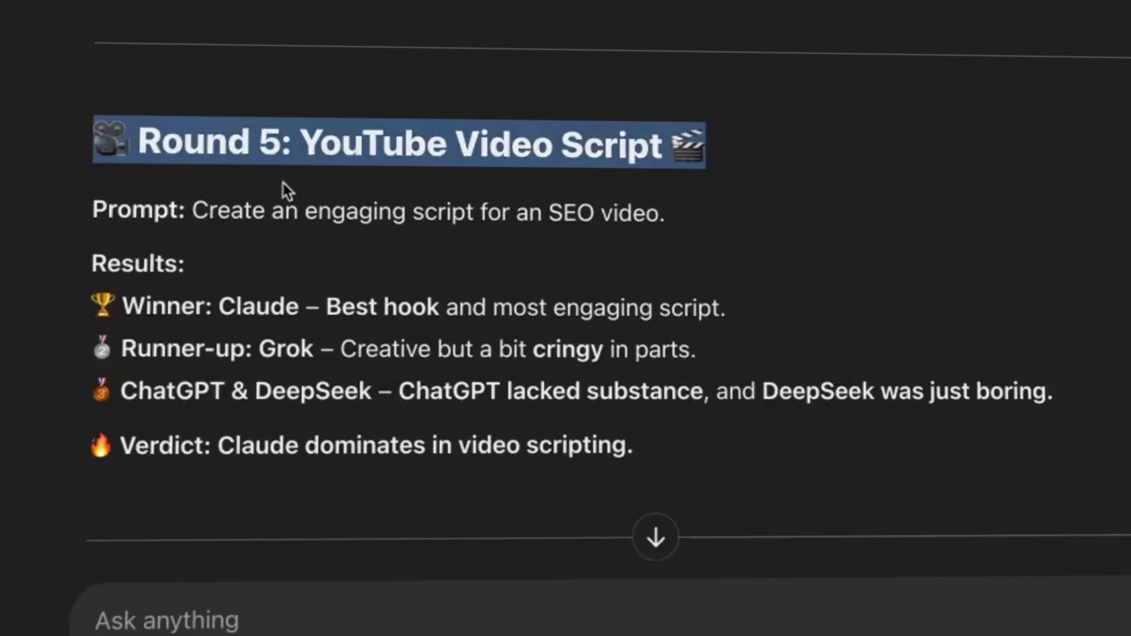
triple_click(208, 299)
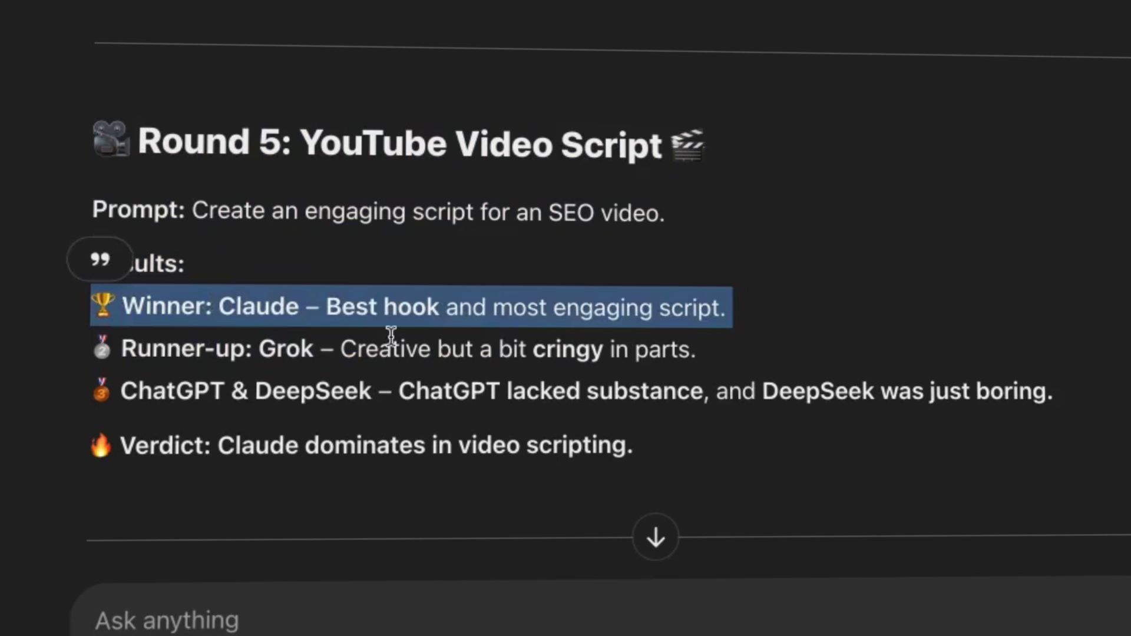
drag(396, 445, 654, 487)
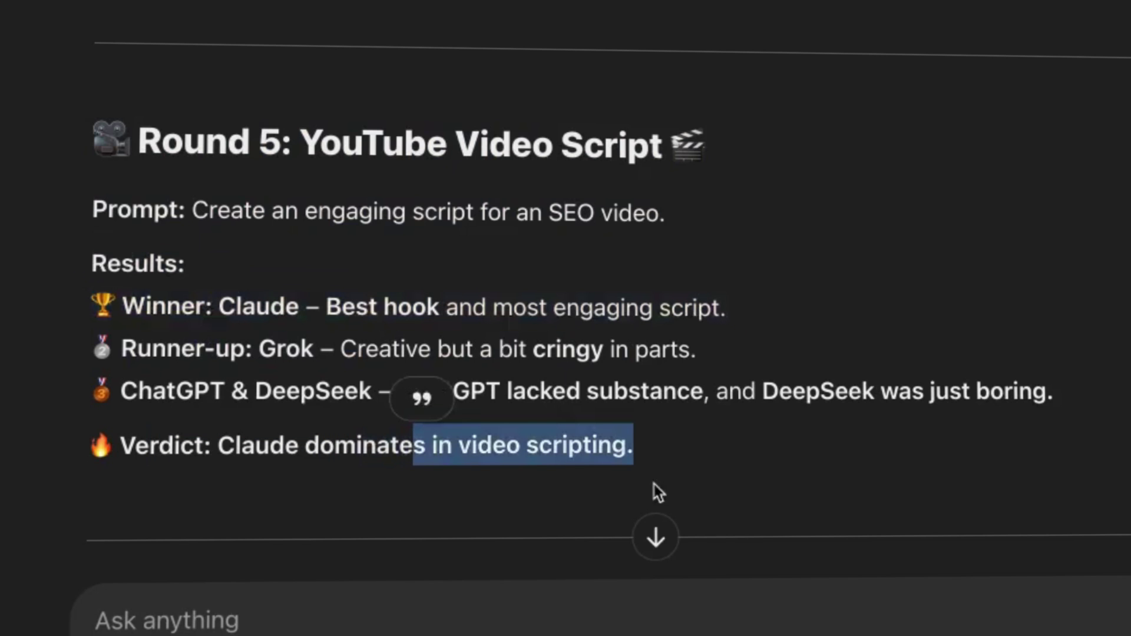
click(682, 472)
scroll(726, 471, down, 1)
scroll(726, 472, down, 5)
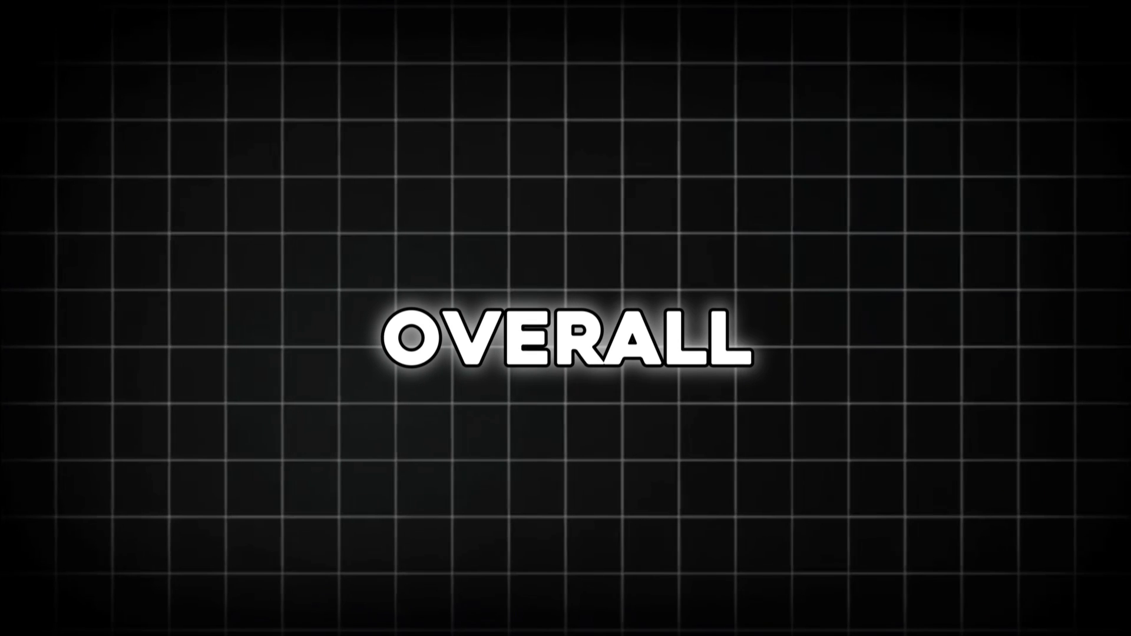